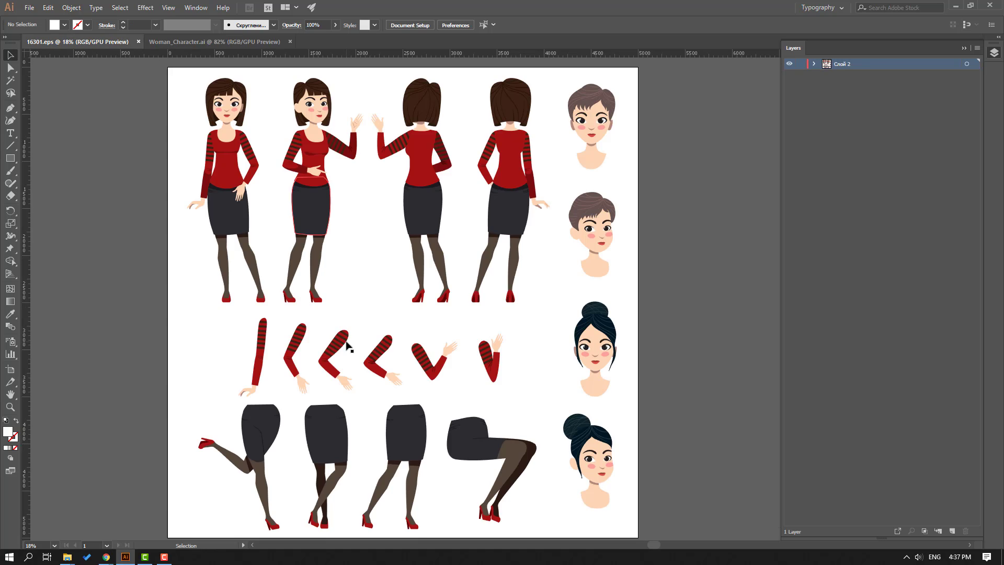
Copy the three-quarter-view waving woman from 16301.eps and paste her into Woman_Character.ai
scroll(299, 321, up, 3)
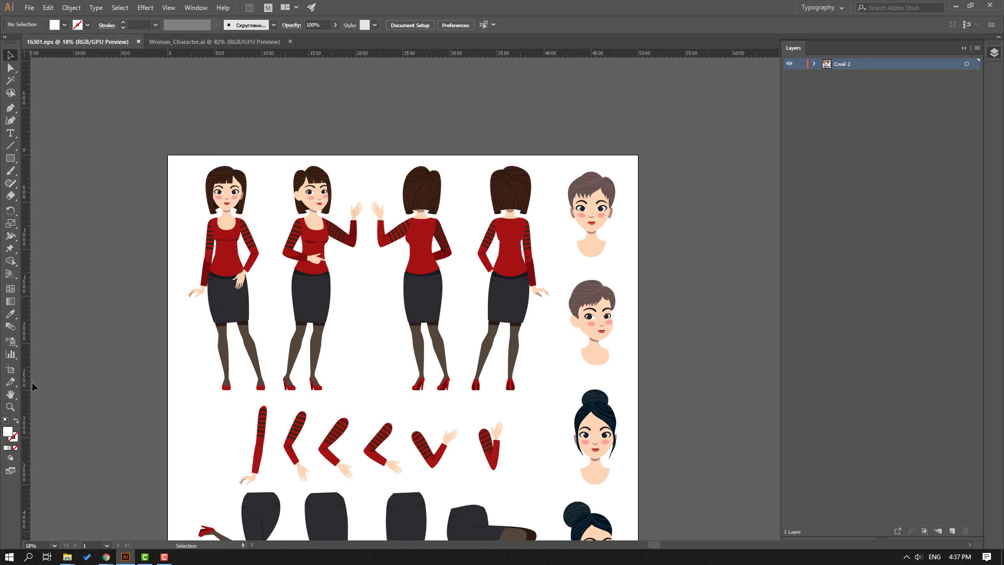
key(a)
drag(272, 157, 366, 400)
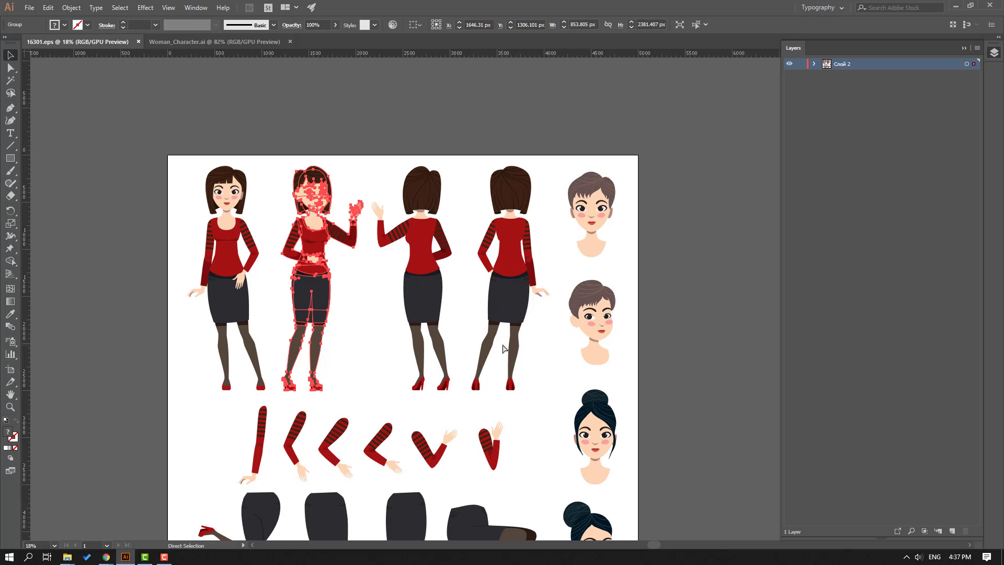
key(v)
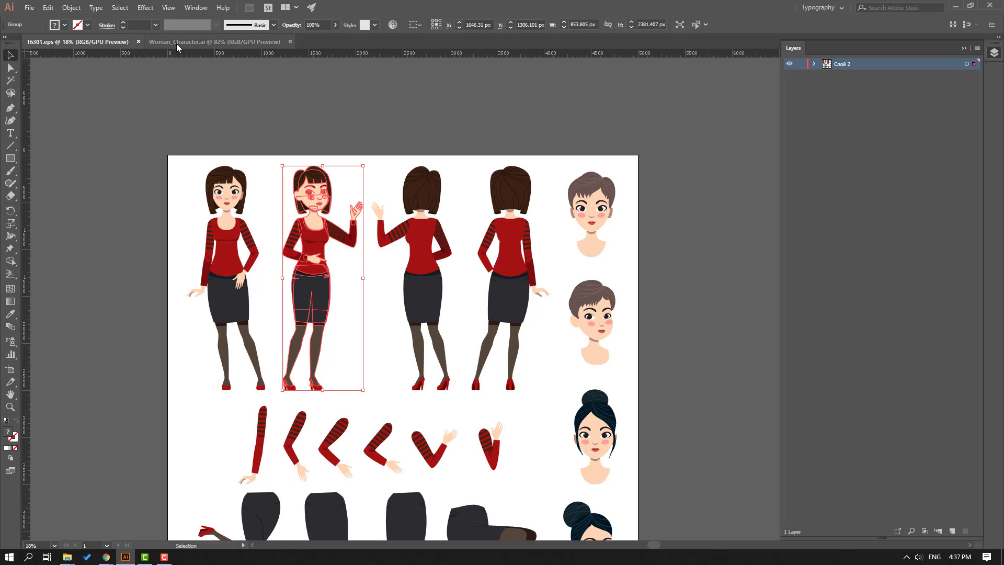
click(177, 43)
key(ctrl+minus)
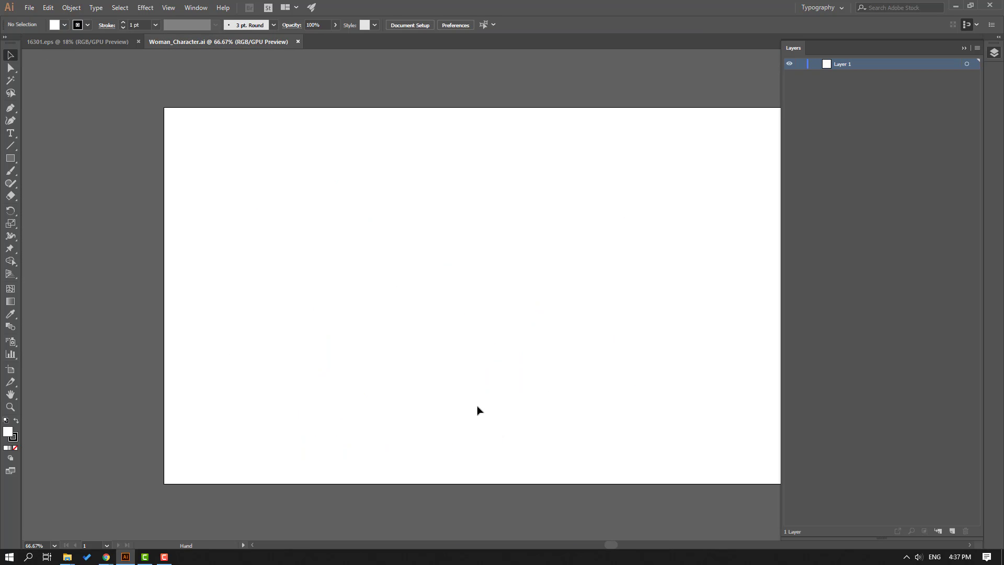
key(ctrl+v)
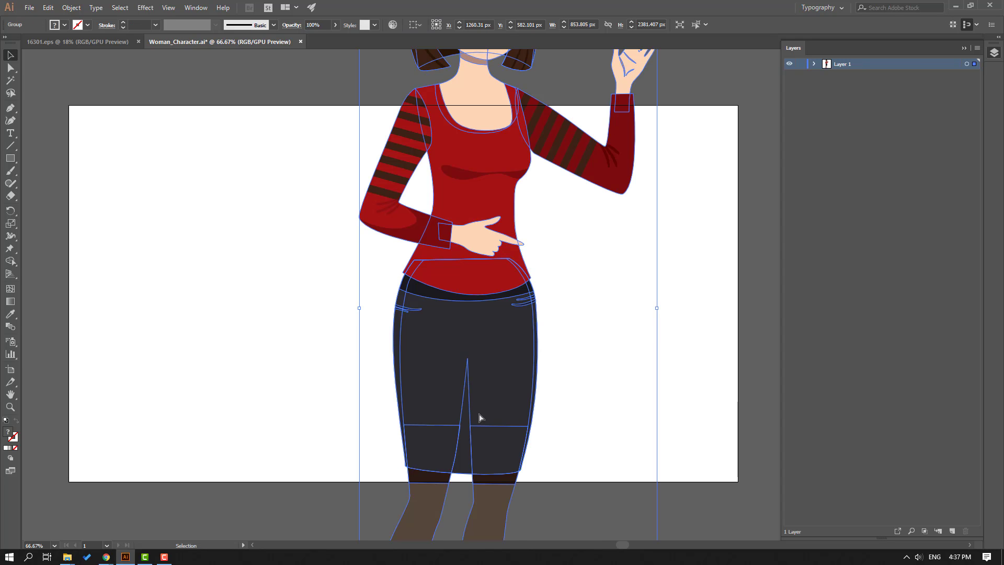
Scale the pasted woman down to about 277 × 773 px, center her on the artboard and deselect her
key(ctrl+minus)
key(ctrl+minus)
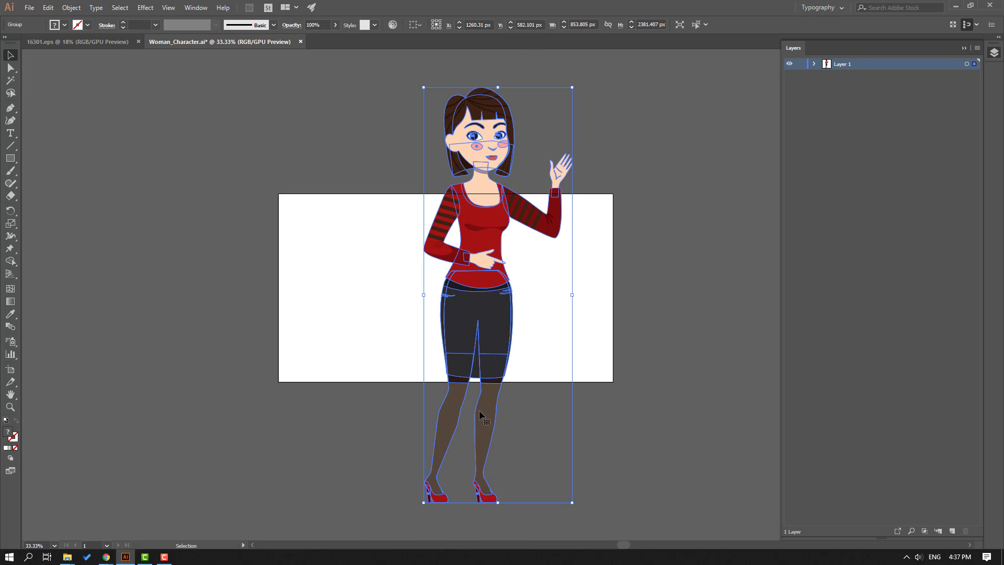
drag(423, 87, 524, 368)
drag(543, 409, 447, 280)
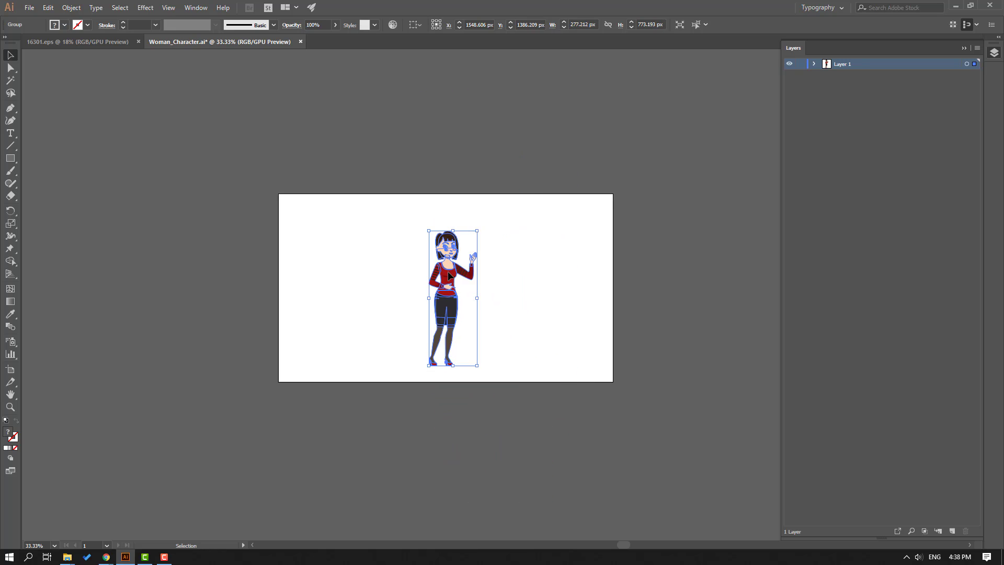
scroll(448, 277, up, 3)
key(ctrl+shift+a)
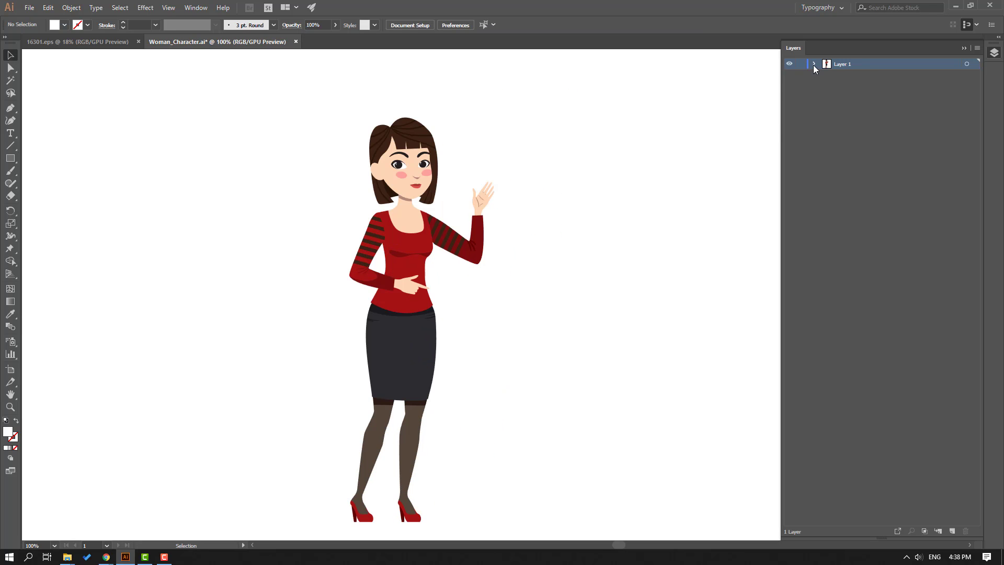
Expand Layer 1 and its group, identify the raised waving arm's group by toggling its visibility, and delete it
click(814, 64)
click(825, 76)
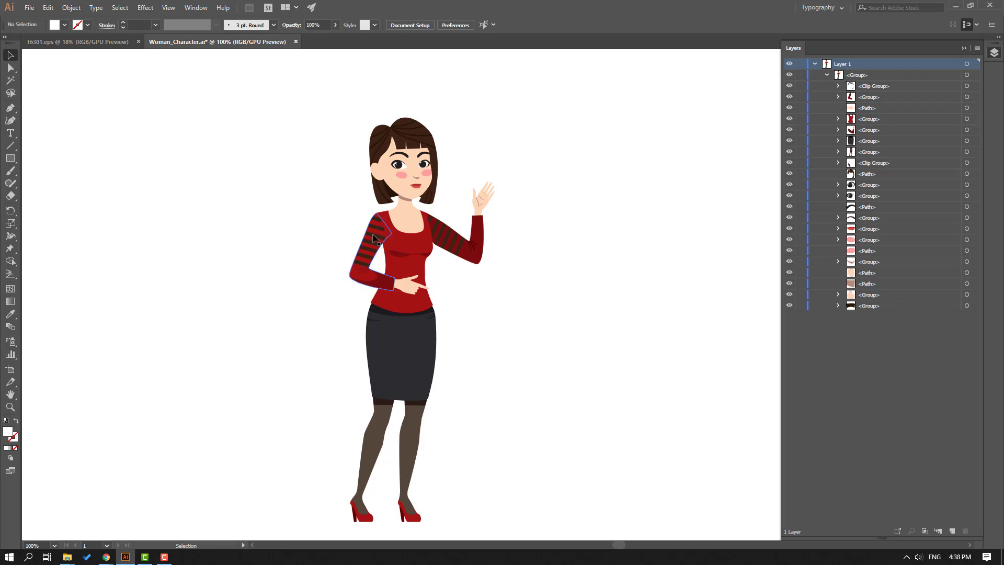
click(790, 131)
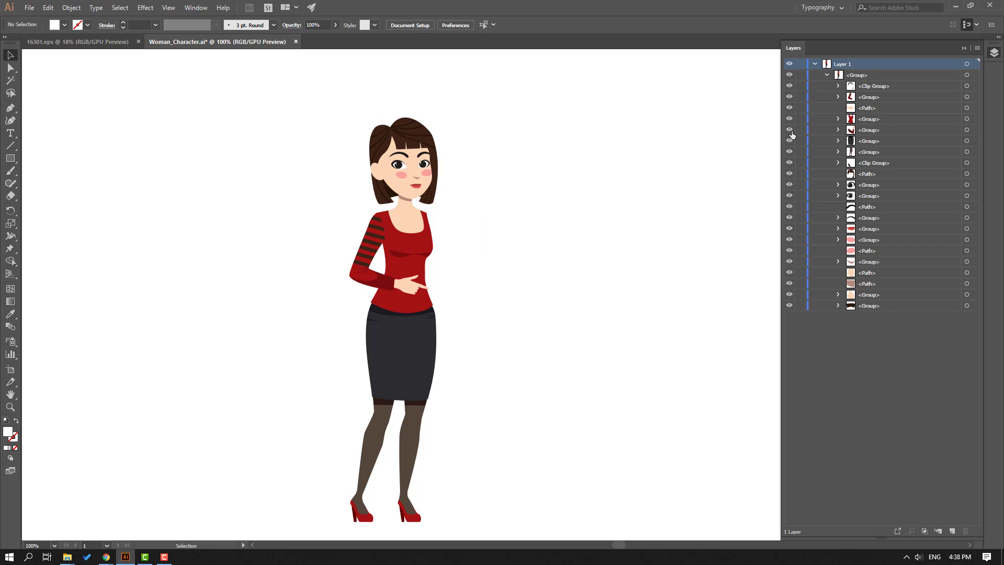
click(791, 131)
click(790, 131)
click(790, 130)
click(791, 131)
click(790, 131)
click(863, 131)
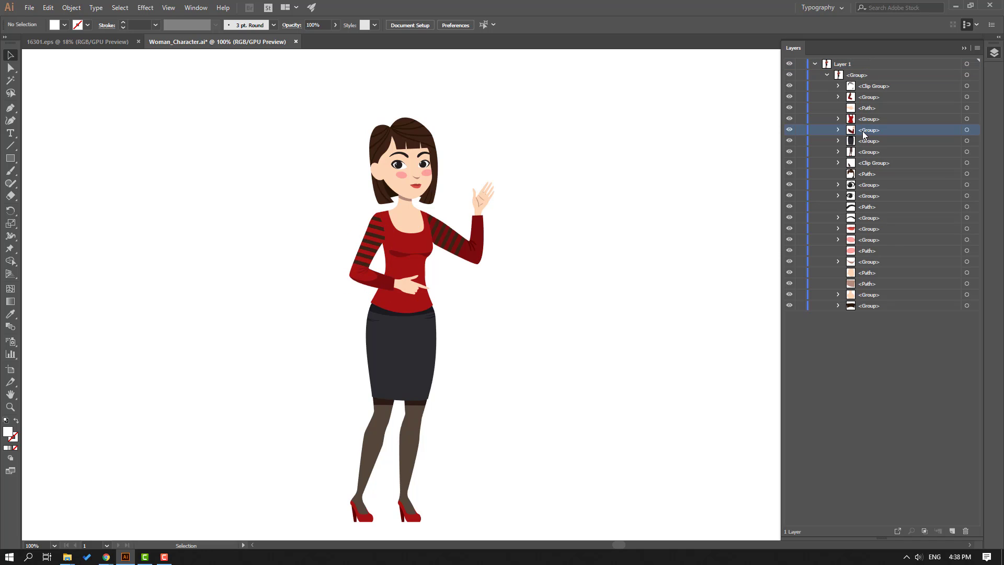
click(965, 532)
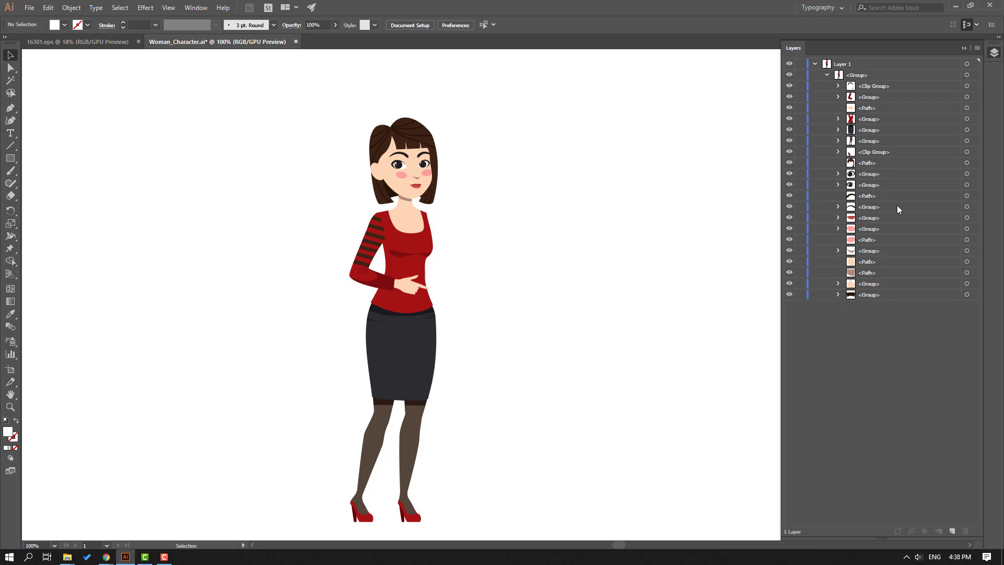
Delete the remaining bent arm's striped sleeve group and its hand path from the character's group
click(850, 100)
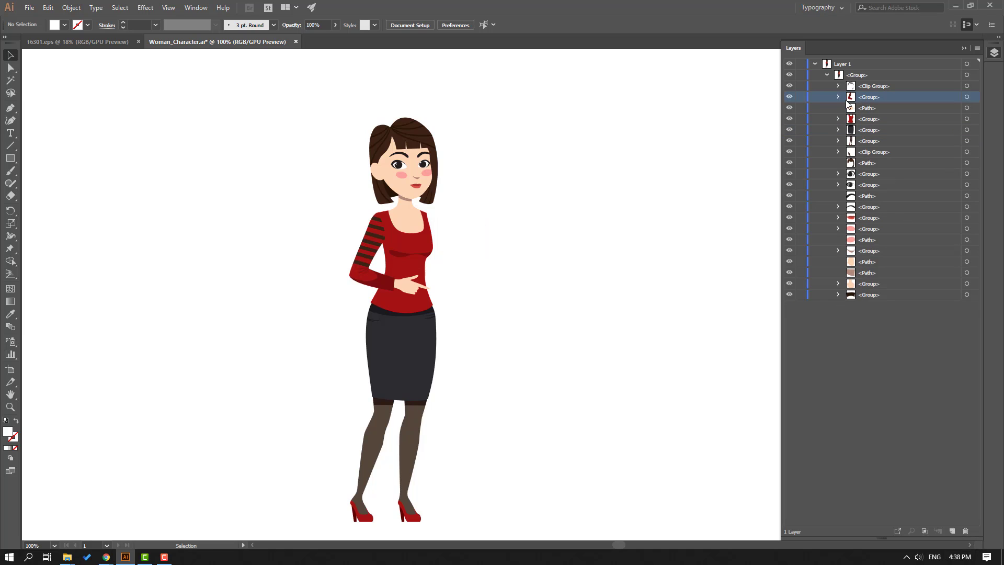
click(789, 97)
click(789, 97)
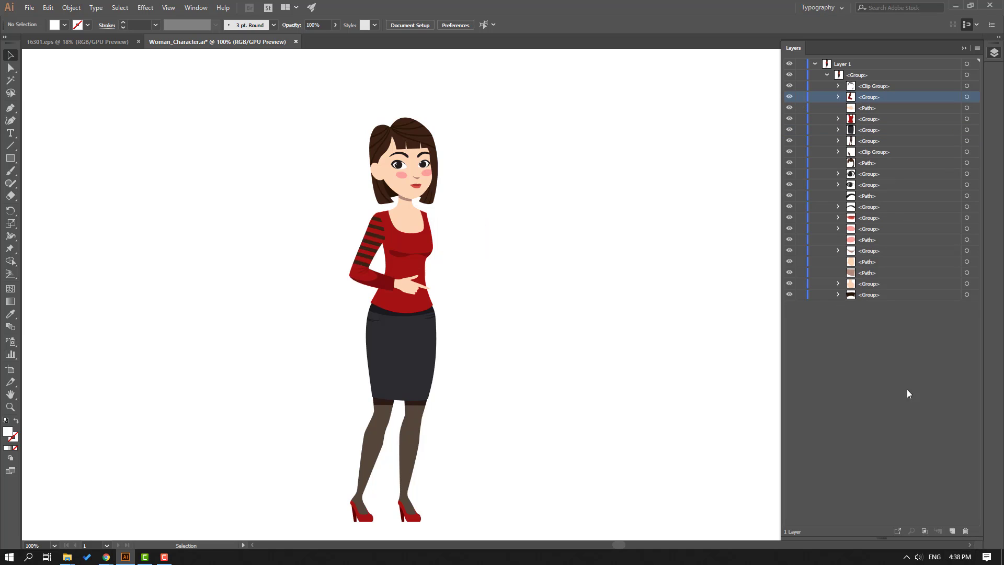
click(965, 531)
click(867, 98)
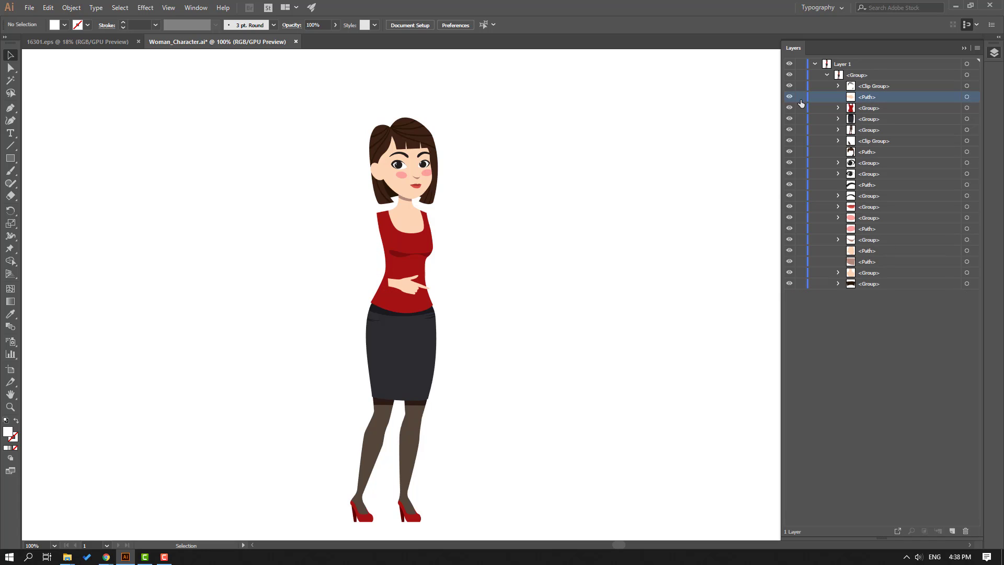
click(789, 97)
click(790, 97)
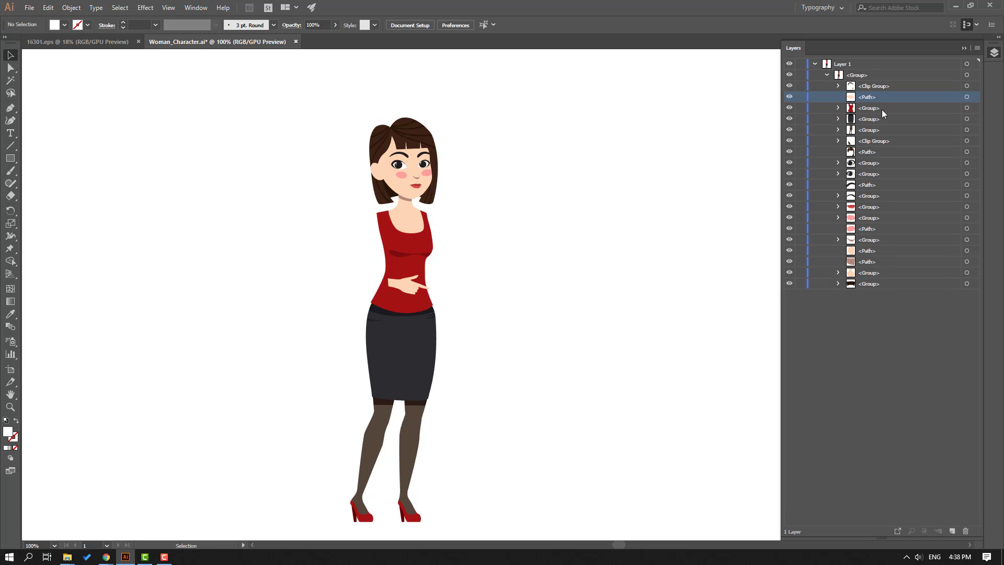
click(965, 531)
Copy the second separate arm in the arm row of 16301.eps and paste it onto a new layer in Woman_Character.ai
click(63, 43)
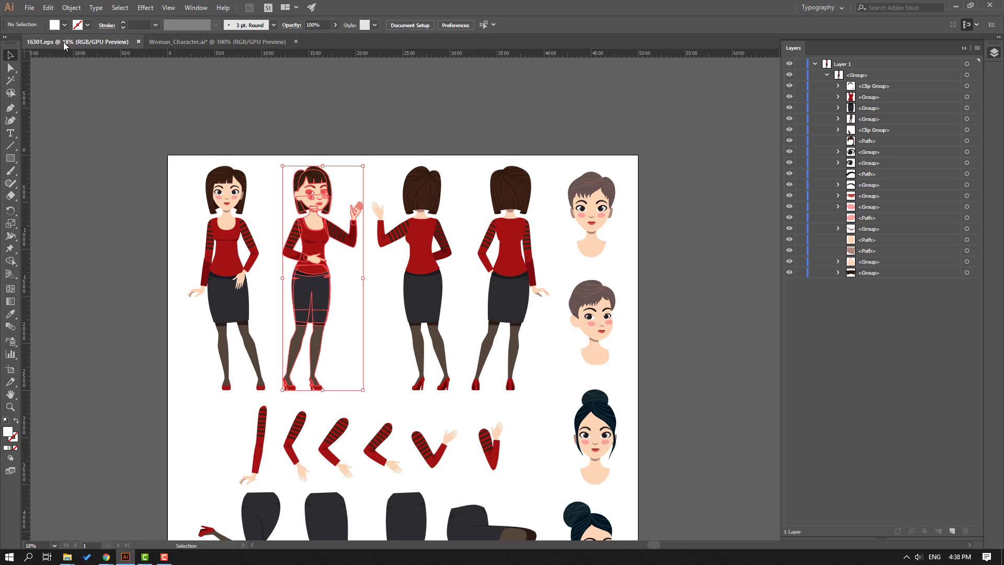
drag(298, 305, 343, 392)
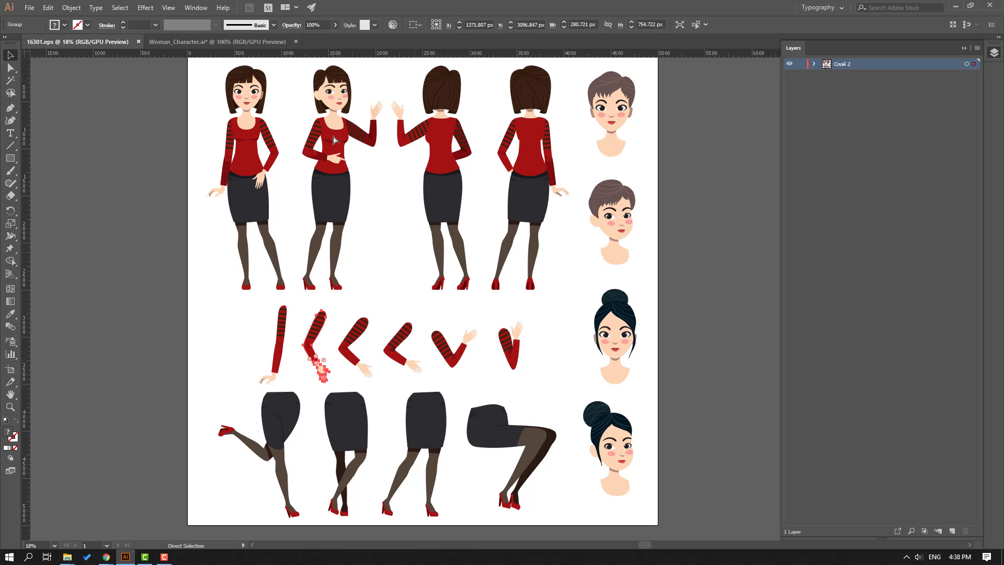
key(ctrl+Tab)
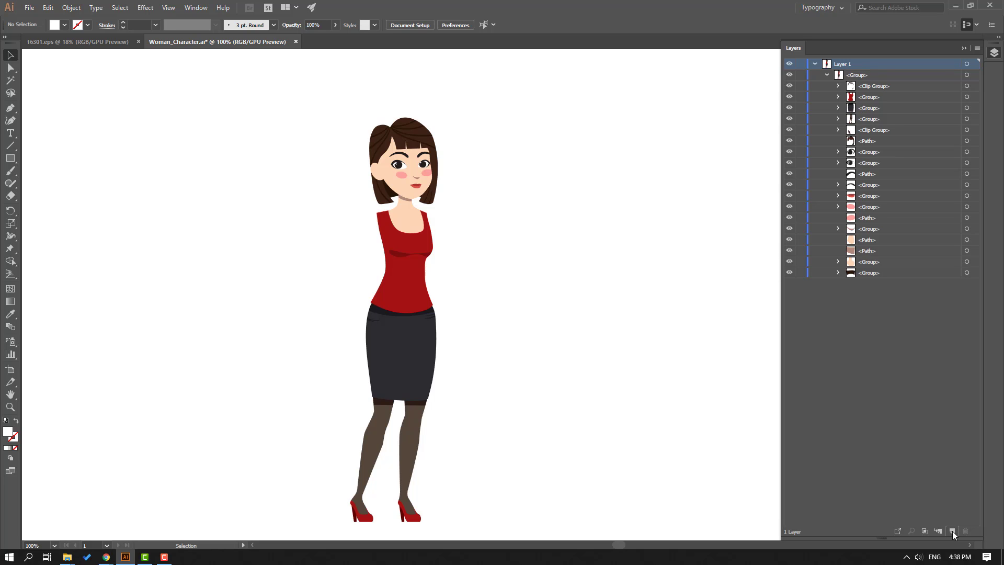
click(952, 531)
key(ctrl+v)
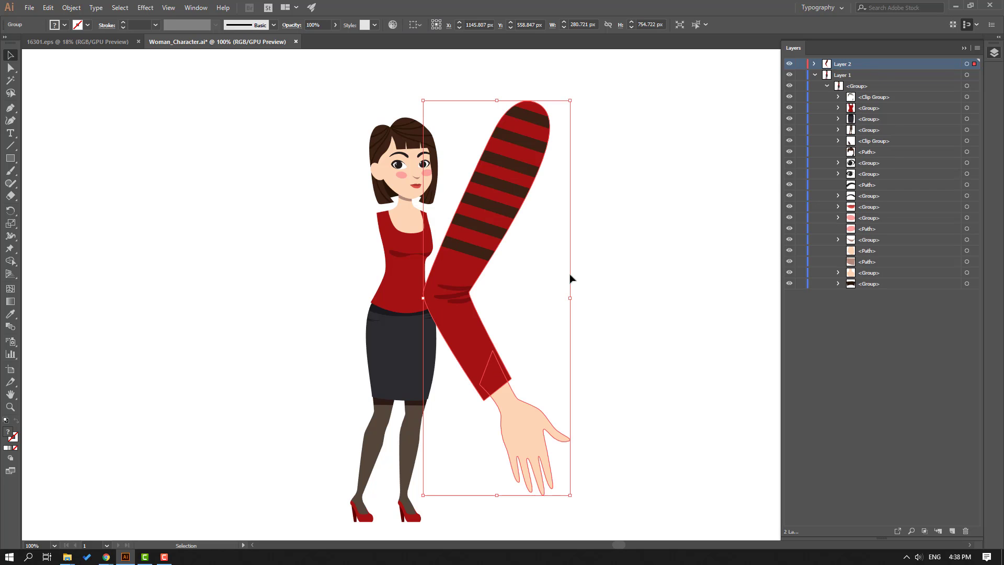
Scale the pasted arm down to the woman's proportions and place it on her left-hand shoulder in the drawing
drag(518, 186, 259, 230)
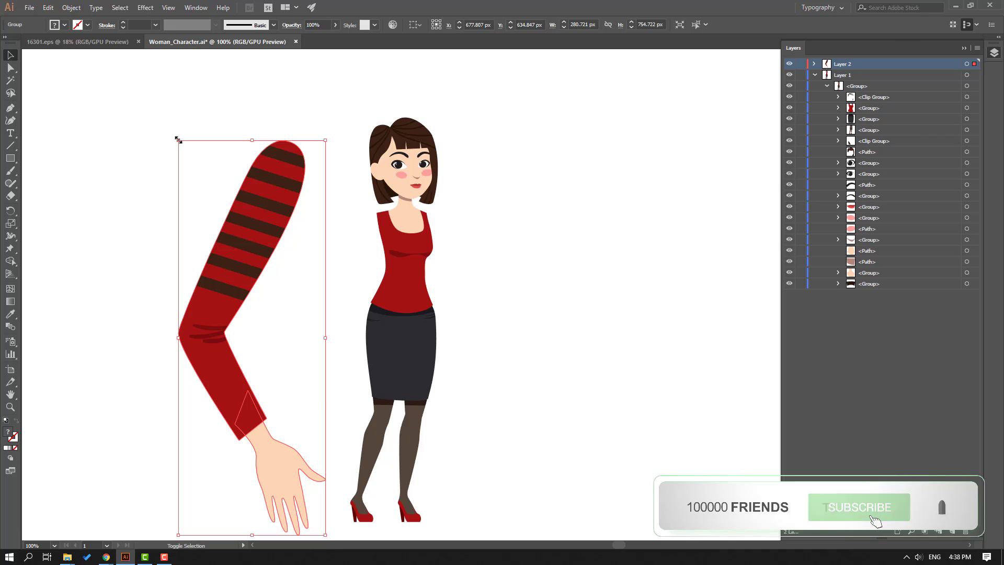
drag(178, 140, 246, 218)
drag(292, 366, 349, 261)
drag(299, 214, 323, 274)
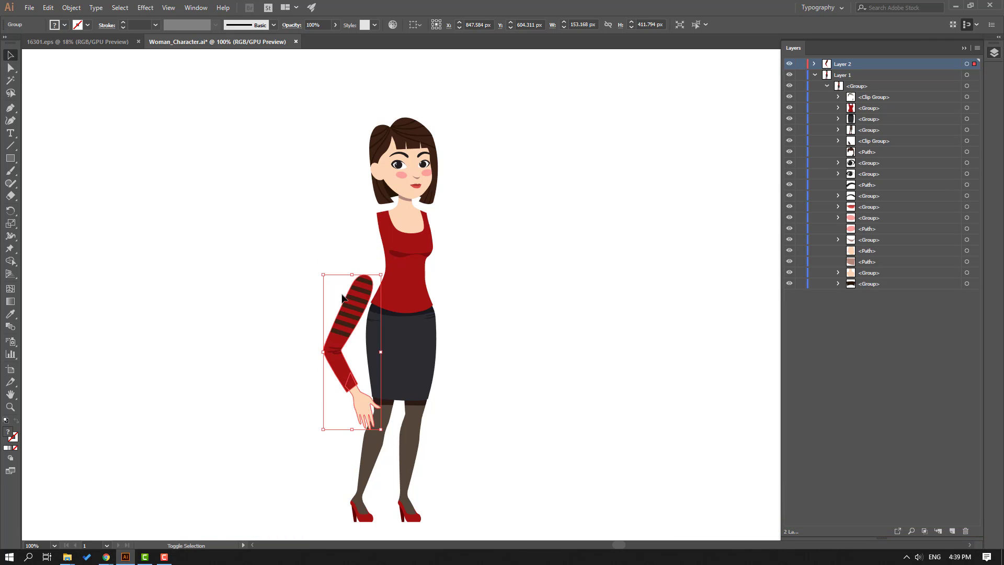
drag(348, 308, 362, 245)
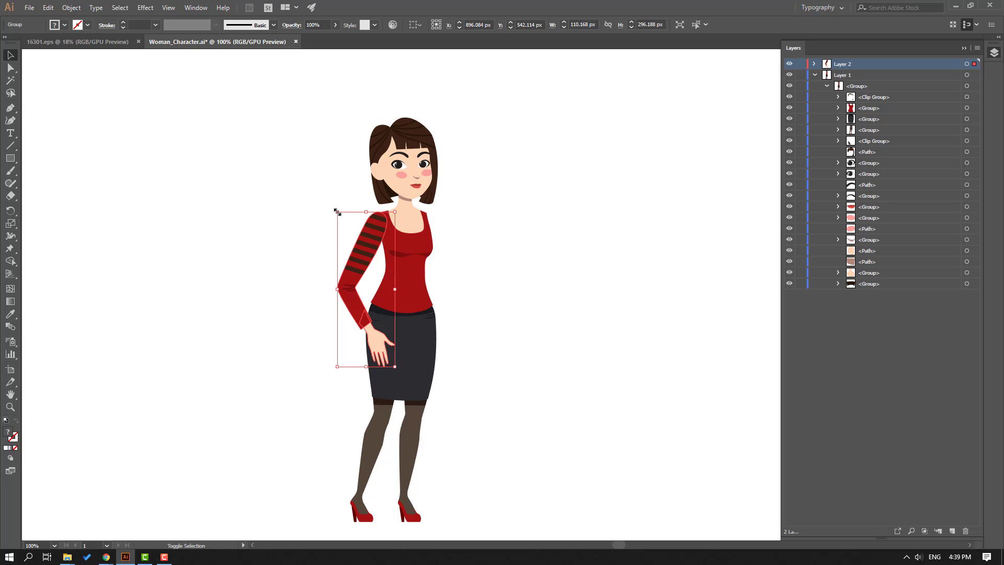
drag(336, 211, 342, 228)
drag(359, 262, 361, 247)
click(268, 248)
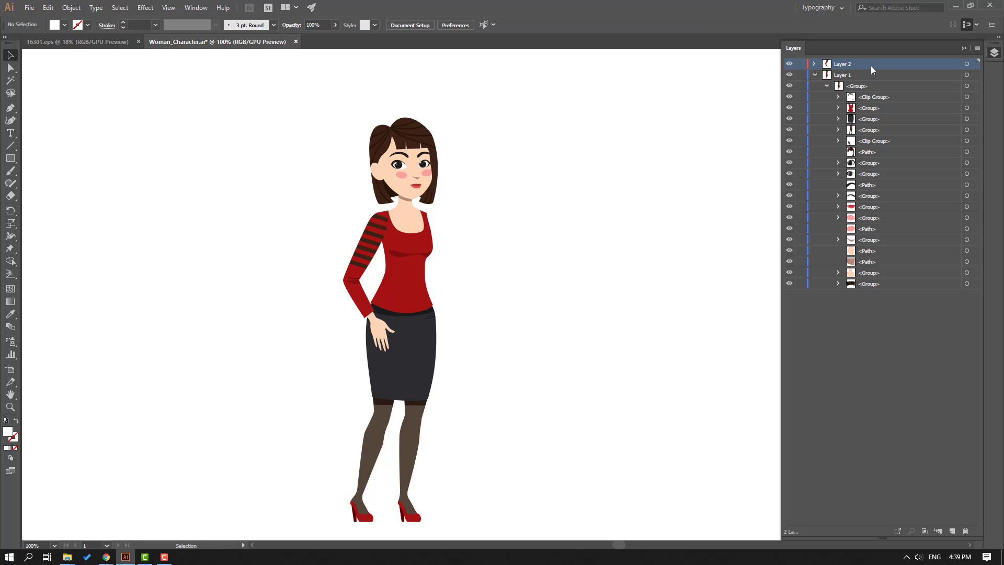
Expand Layer 2 down to the arm's clip group, check its clipping group by toggling visibility, and delete that clipping group
click(815, 75)
click(813, 64)
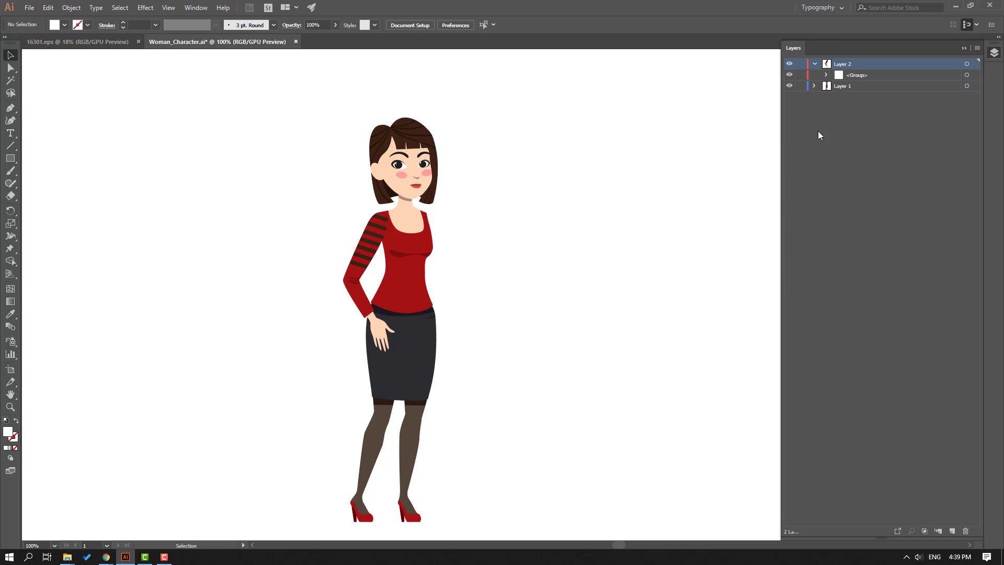
click(827, 75)
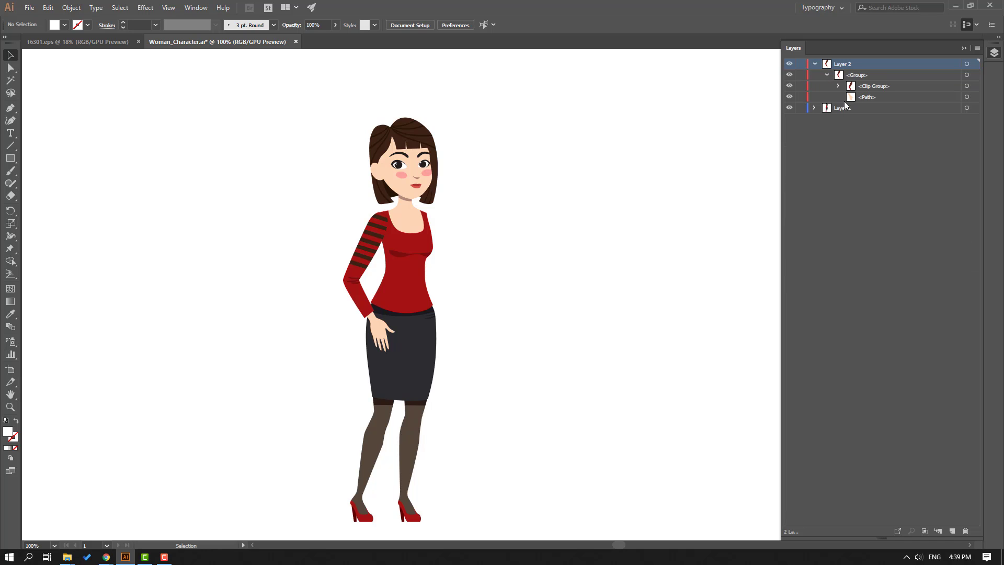
click(838, 86)
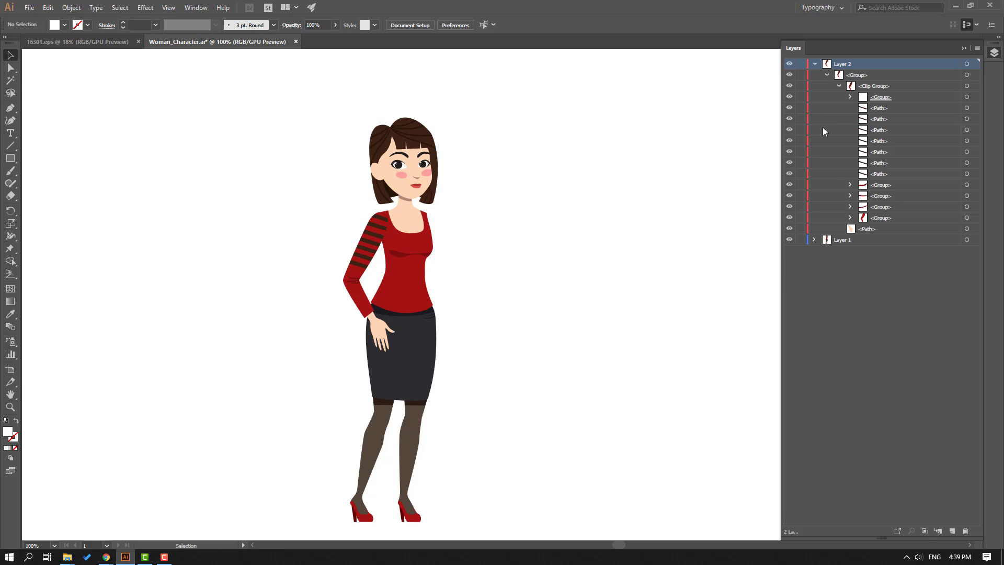
click(881, 99)
click(792, 96)
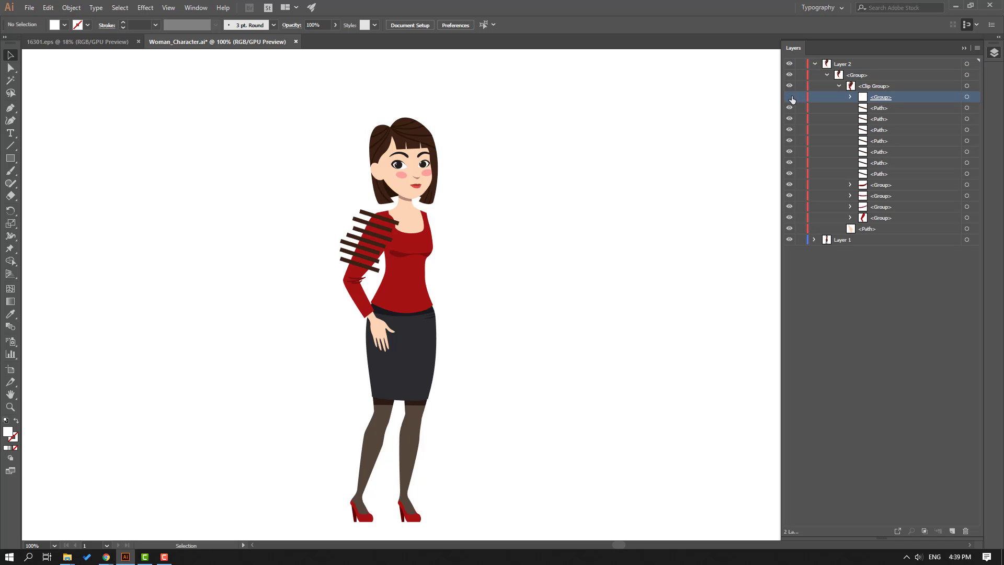
click(792, 95)
click(791, 95)
click(789, 96)
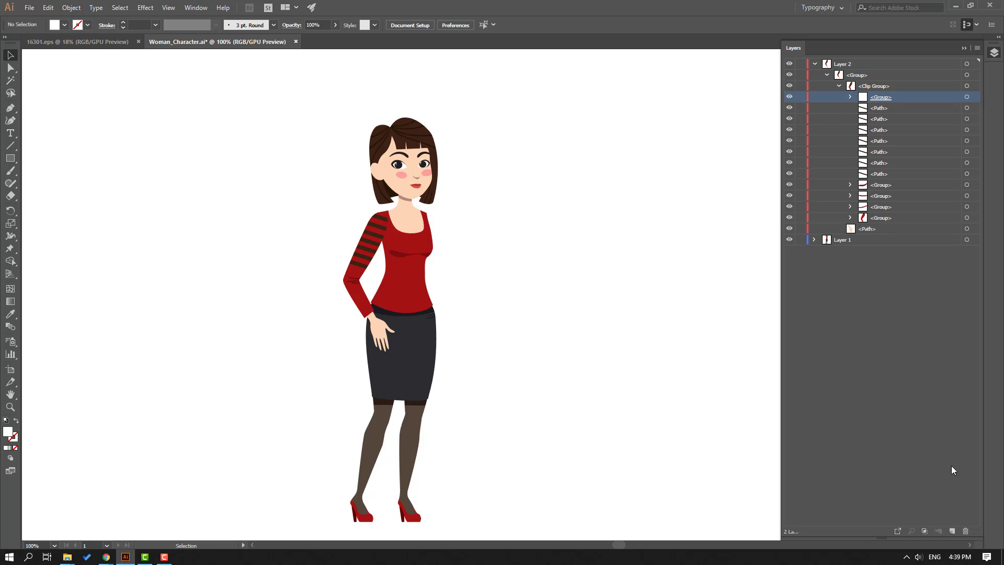
click(965, 530)
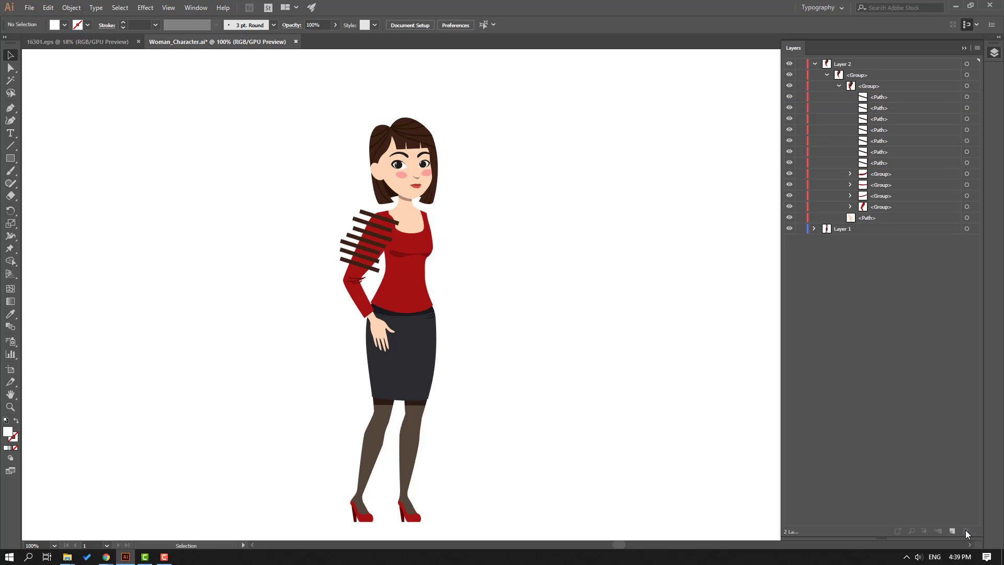
Delete the seven dark stripe paths and the three elbow crease groups from the arm's sleeve
click(872, 100)
shift+click(874, 162)
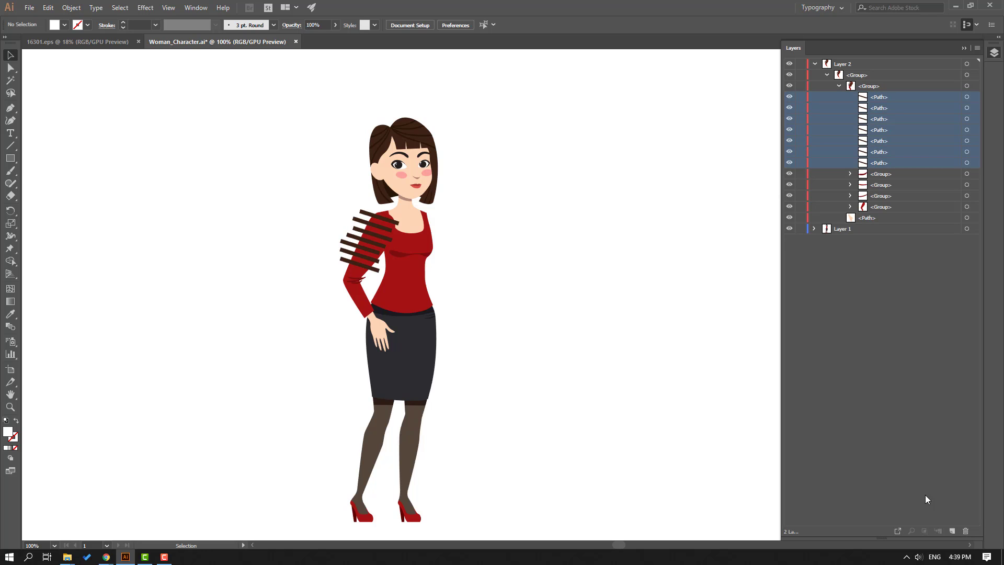
click(965, 531)
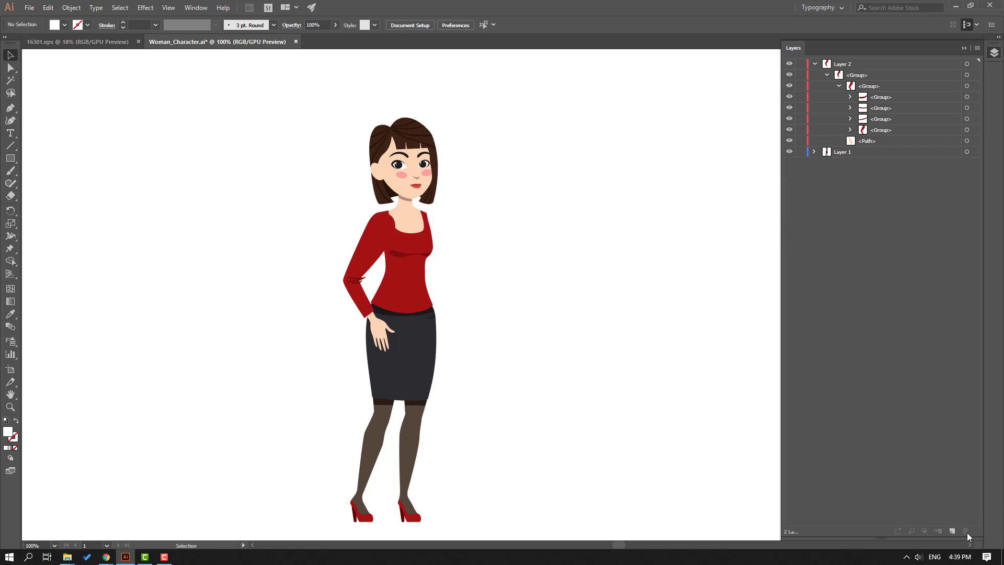
click(869, 119)
shift+click(878, 98)
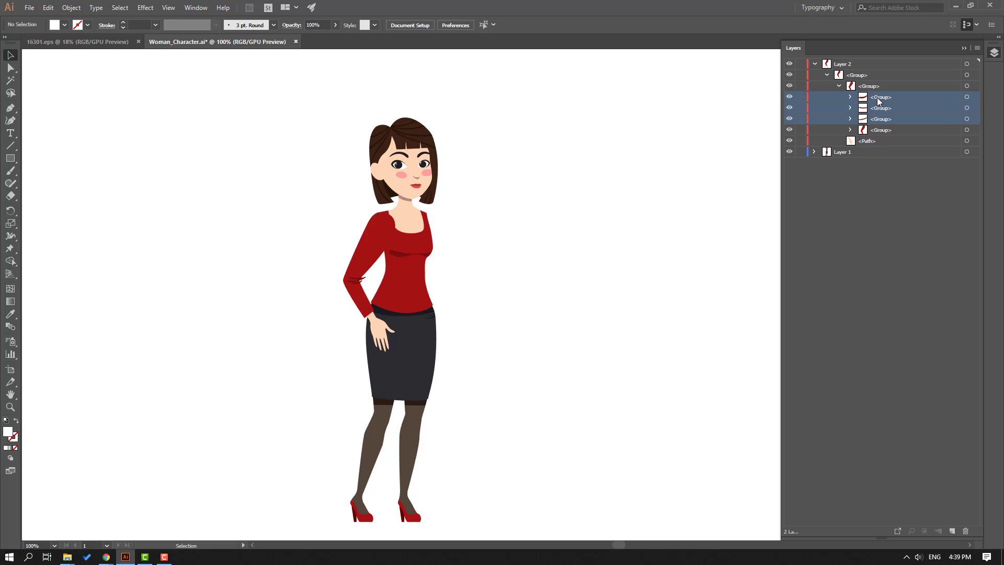
click(966, 530)
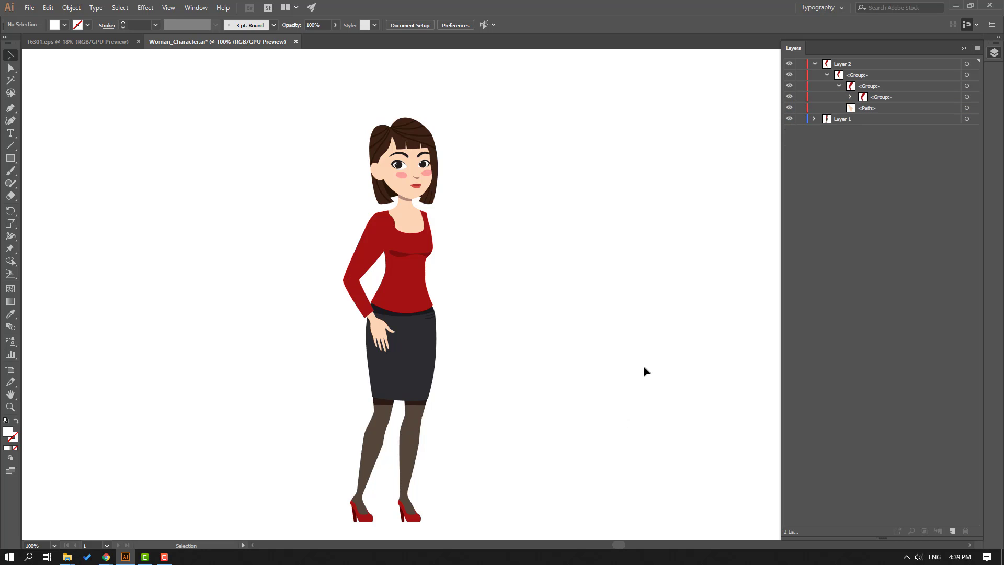
key(ctrl+plus)
key(ctrl+plus)
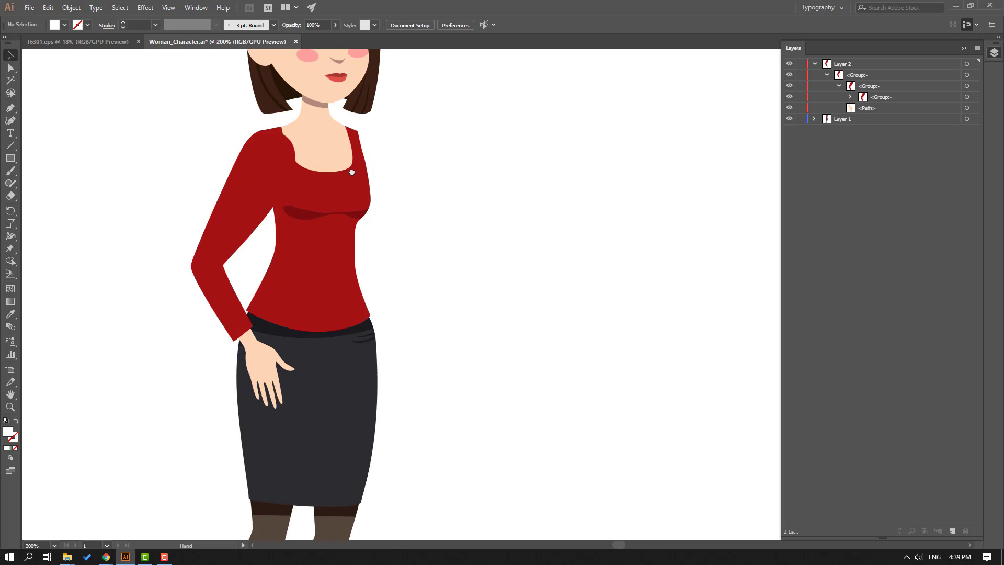
Scale the cleaned arm group down to about 90 × 240 px and reposition it on the woman's shoulder
drag(352, 172, 411, 179)
click(967, 75)
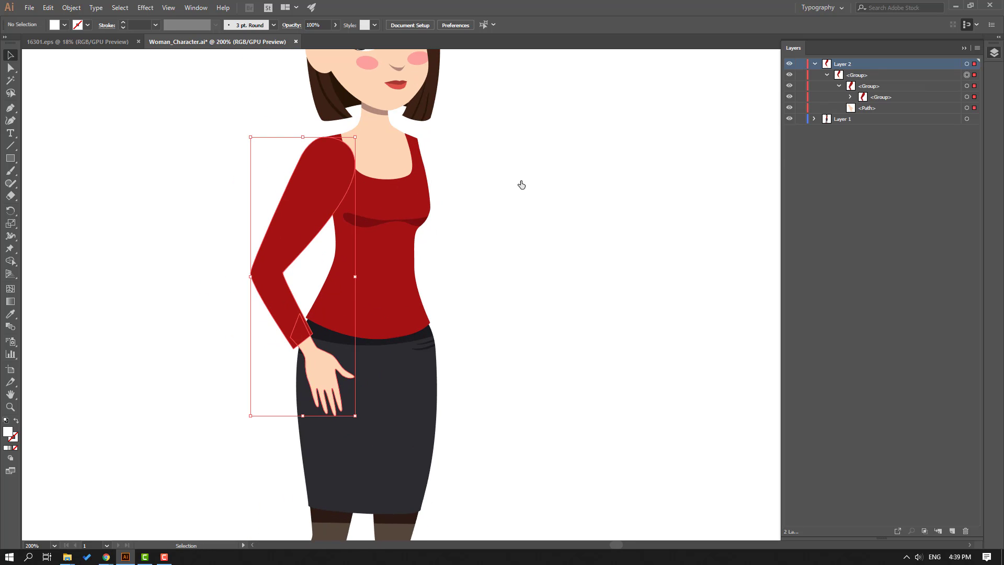
drag(313, 188, 285, 196)
drag(334, 424, 324, 397)
drag(281, 207, 291, 202)
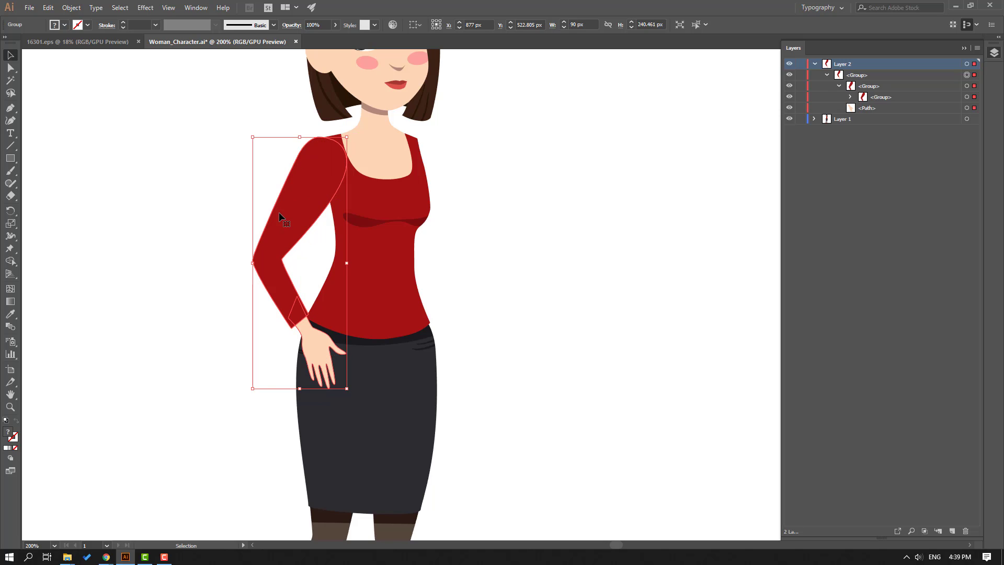
click(175, 201)
Hide the arm's layer, Layer 2, and rename it hand_left
scroll(173, 203, up, 3)
scroll(168, 219, up, 2)
scroll(165, 240, down, 2)
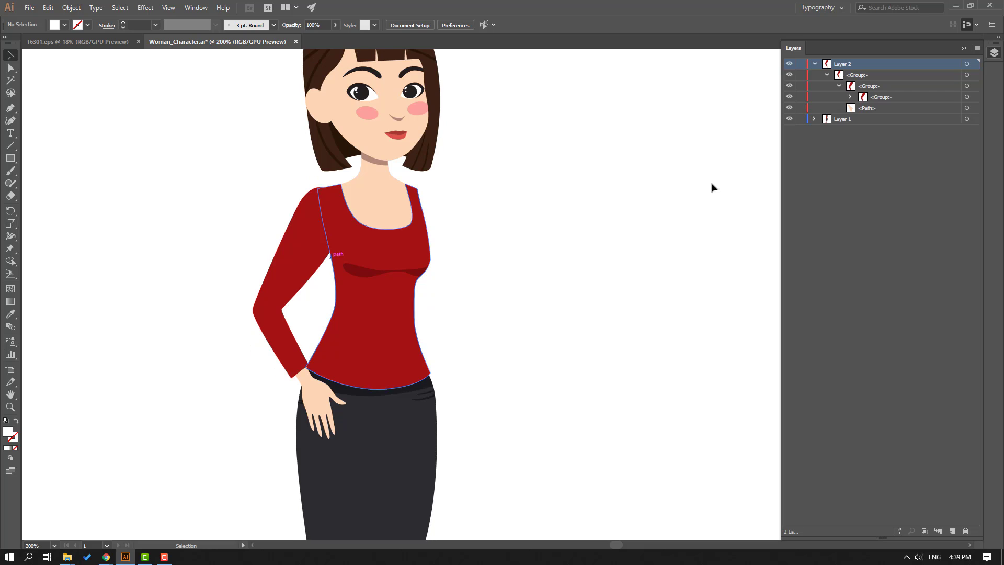
click(814, 63)
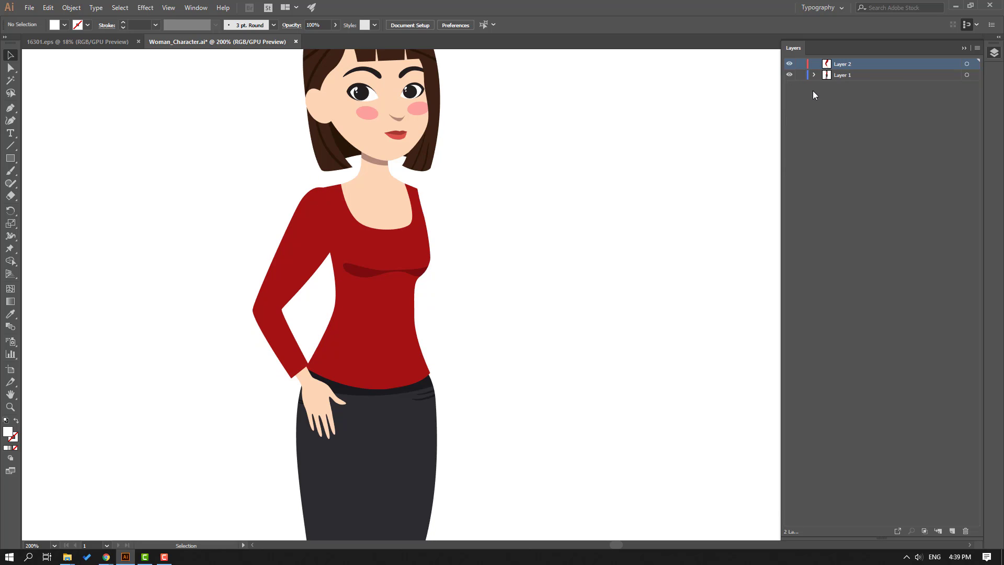
click(790, 64)
double_click(846, 65)
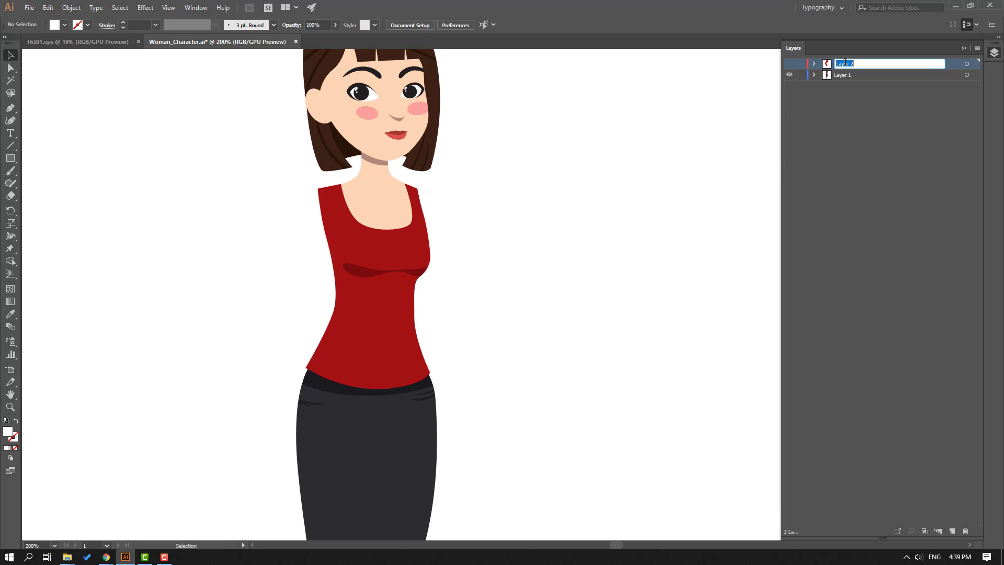
text(hand_left)
key(Return)
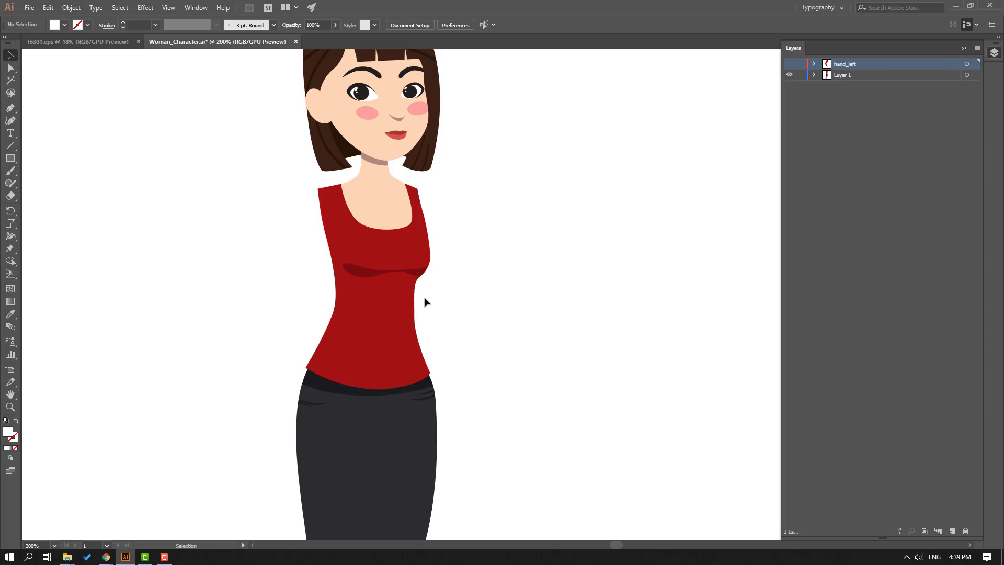
Delete the clipping path and the dark bust shadow path from the shirt's clip group in Layer 1
click(340, 236)
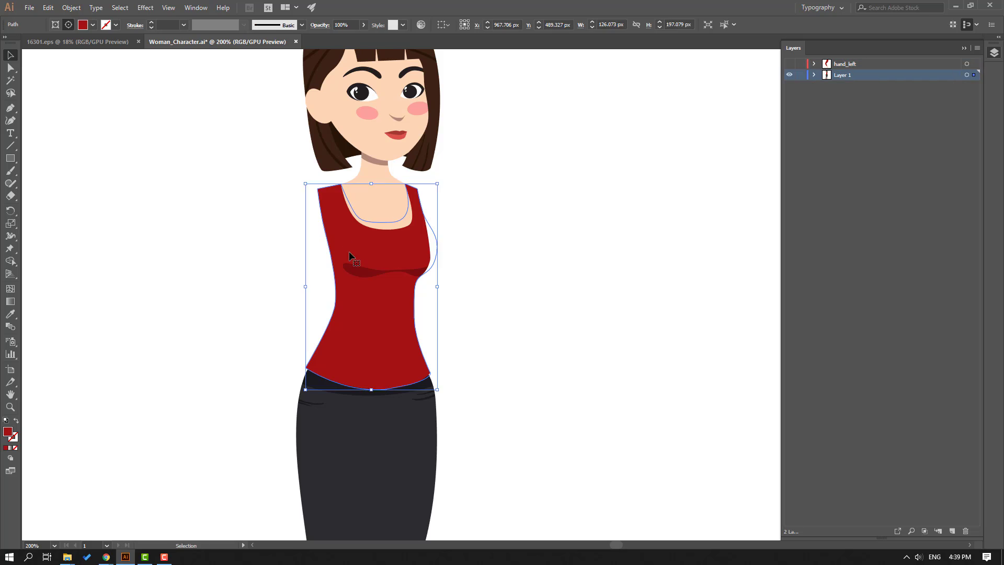
key(a)
key(ctrl+shift+a)
click(813, 74)
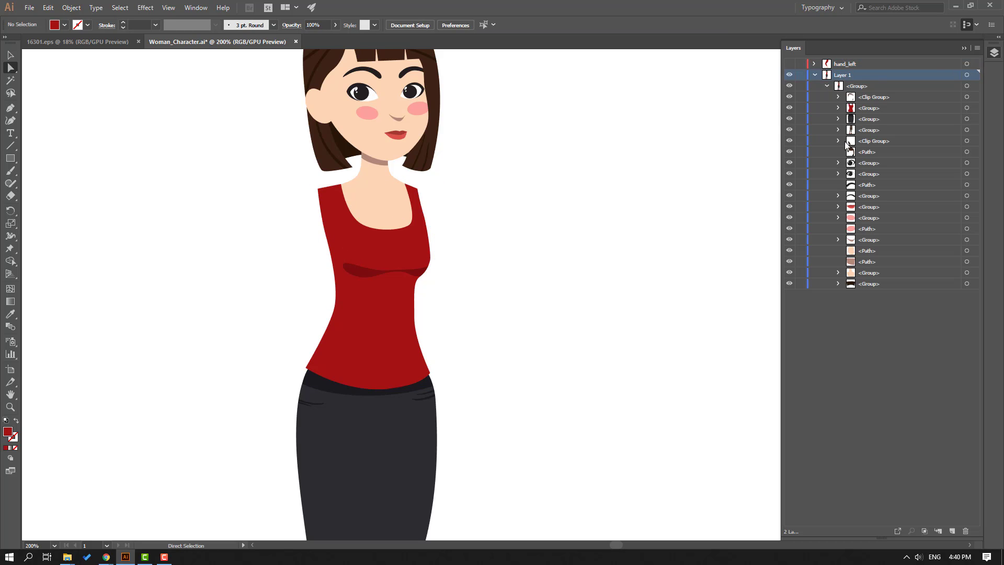
click(838, 108)
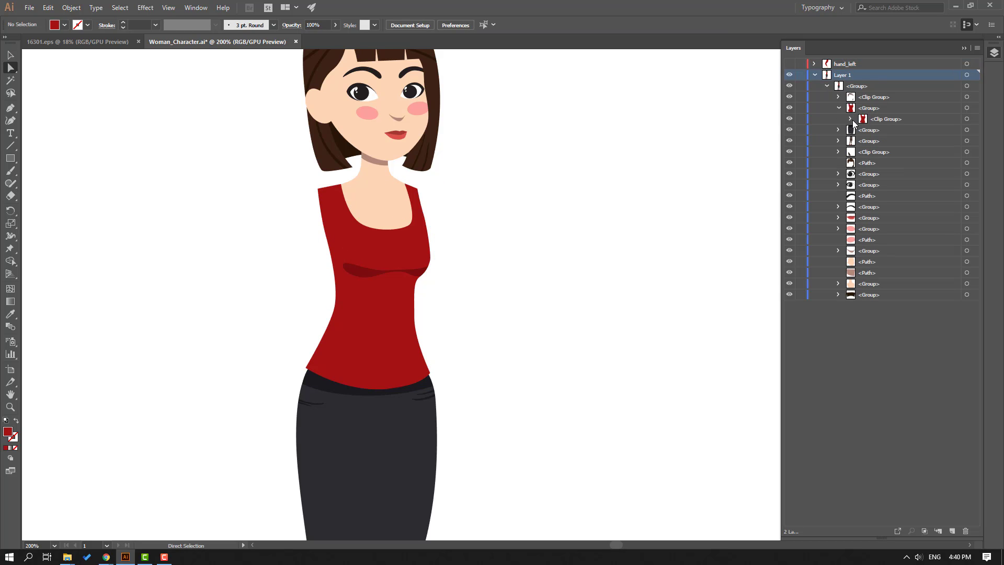
click(850, 119)
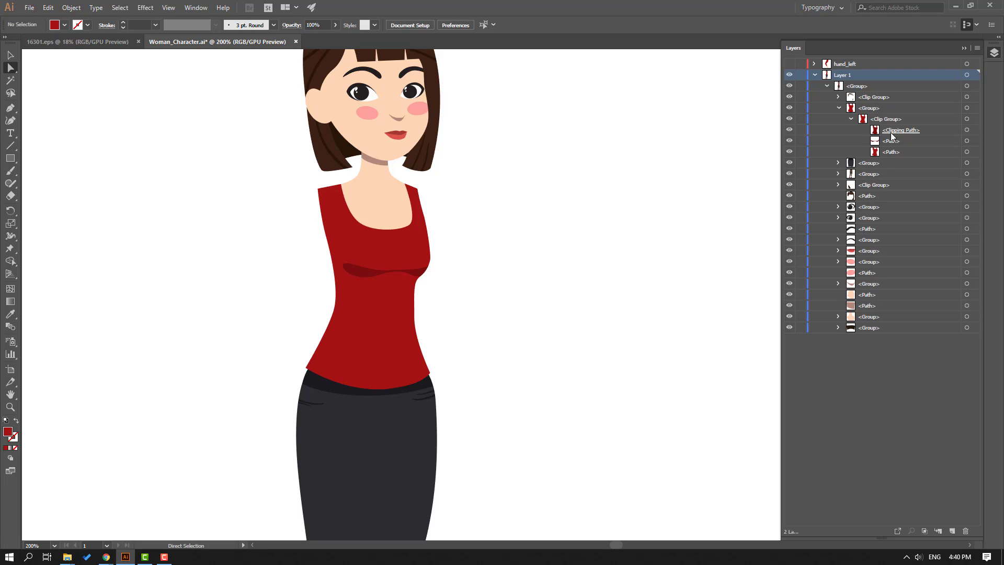
click(904, 129)
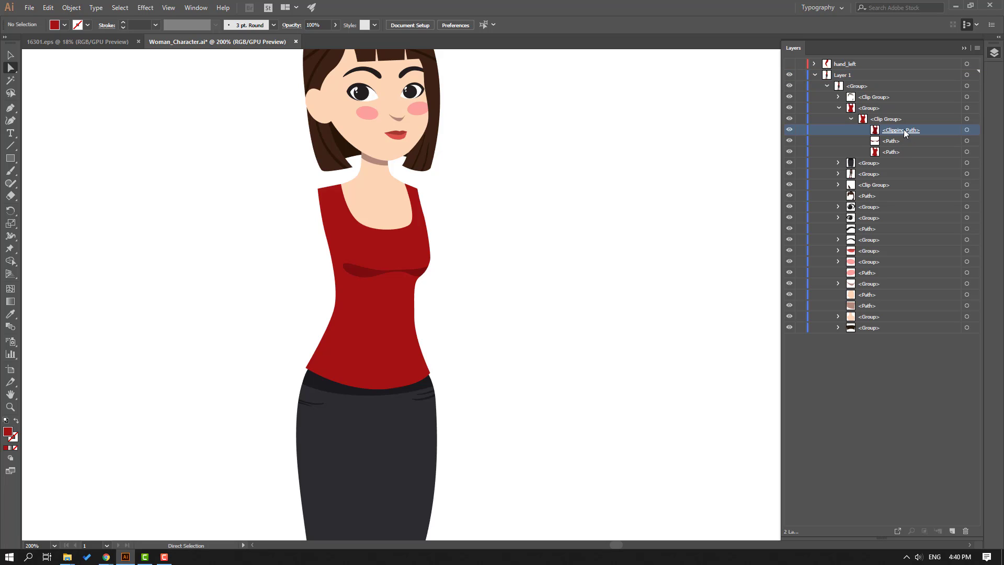
click(965, 530)
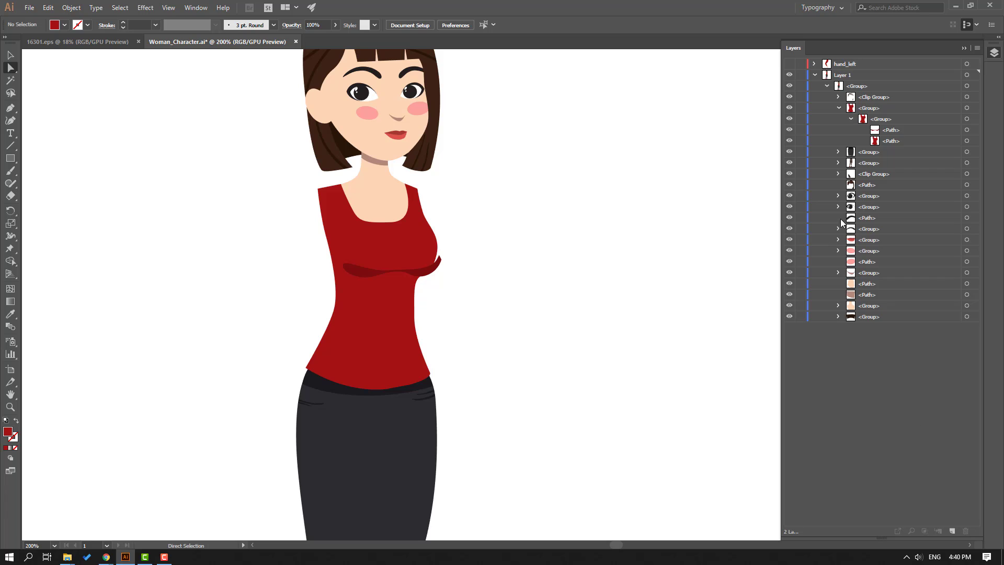
click(894, 133)
click(965, 530)
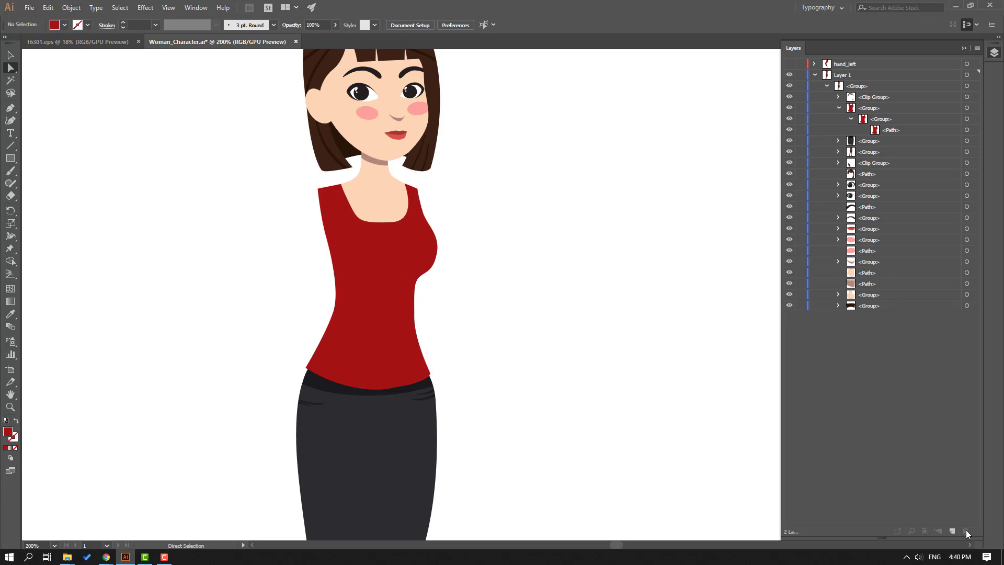
Reshape the shirt path's shoulder on the hand_left side into a rounded bulge with a corner radius of about 13 px
click(911, 131)
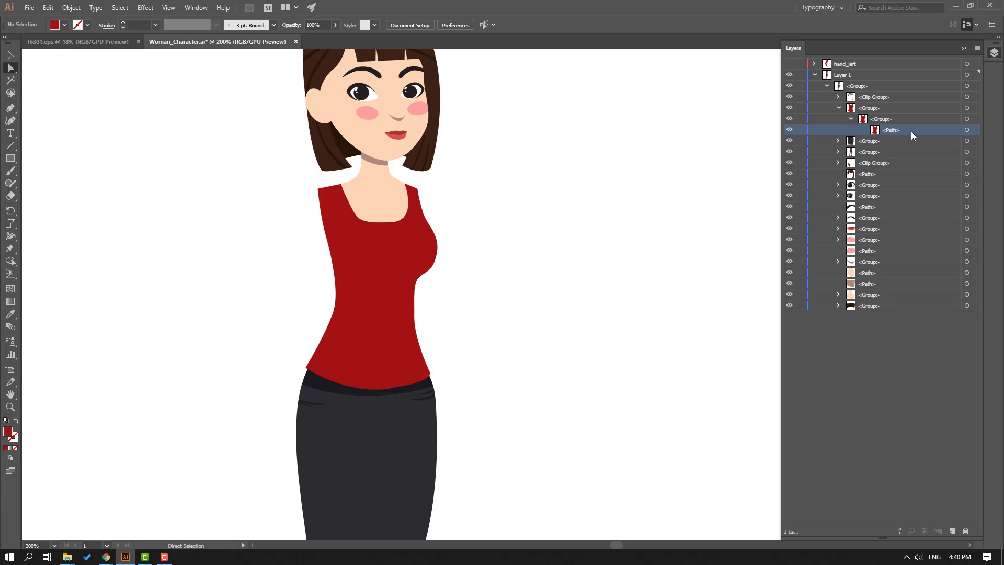
click(967, 130)
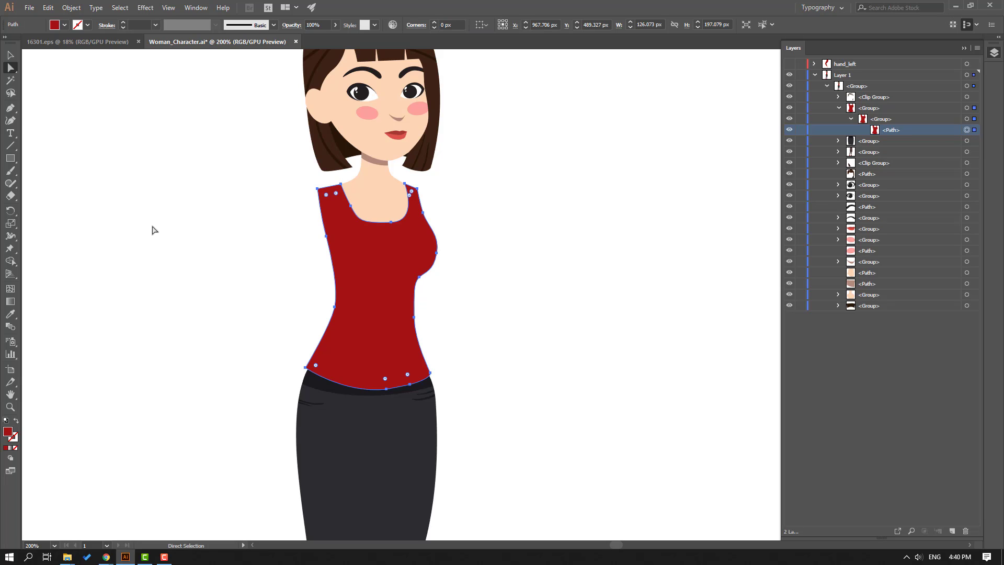
click(317, 189)
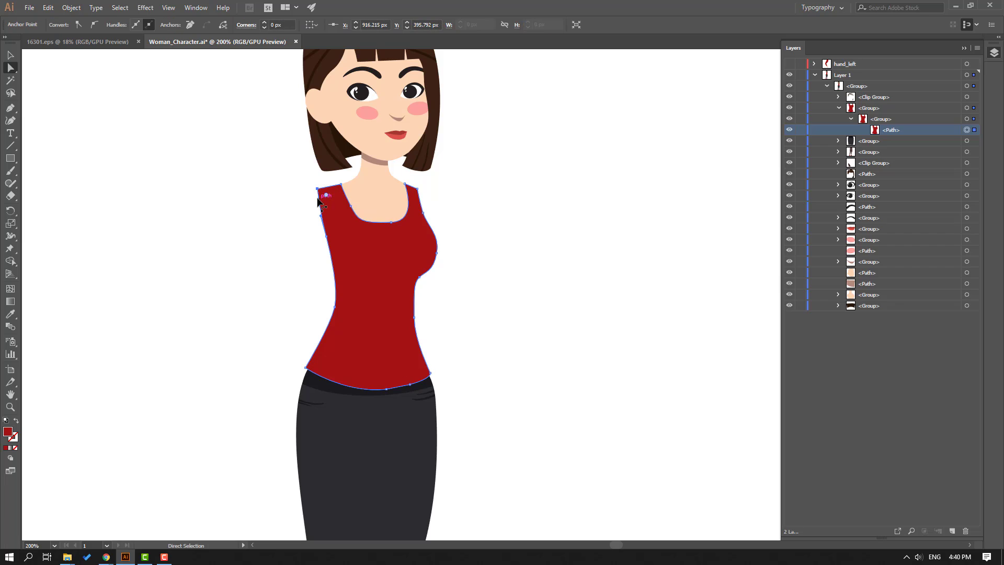
mouse_move(317, 190)
mouse_down()
mouse_move(292, 202)
mouse_move(321, 206)
mouse_up()
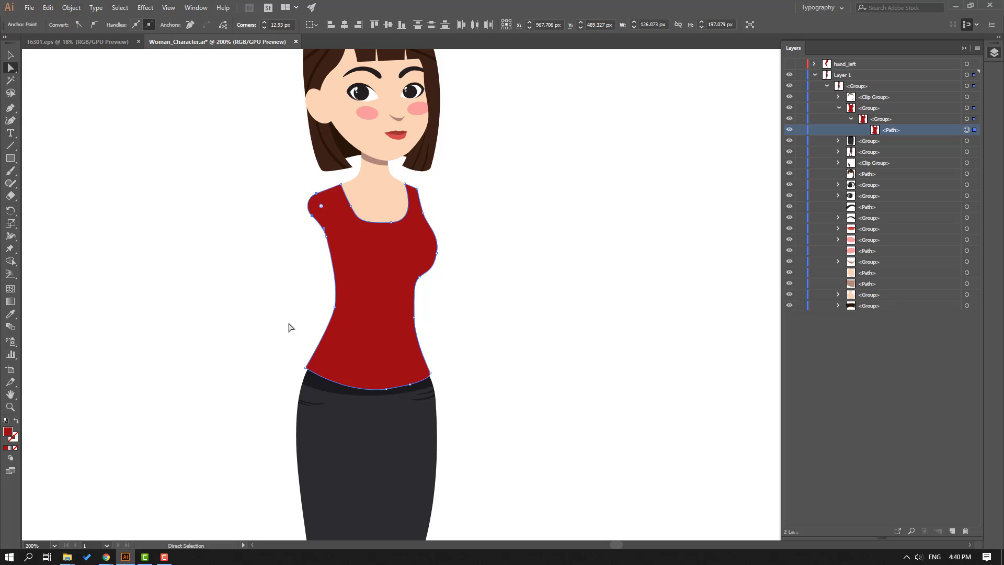
Show the hand_left layer and shift its arm slightly to line up with the rounded shirt shoulder
click(789, 65)
click(789, 65)
click(789, 65)
click(847, 64)
click(974, 63)
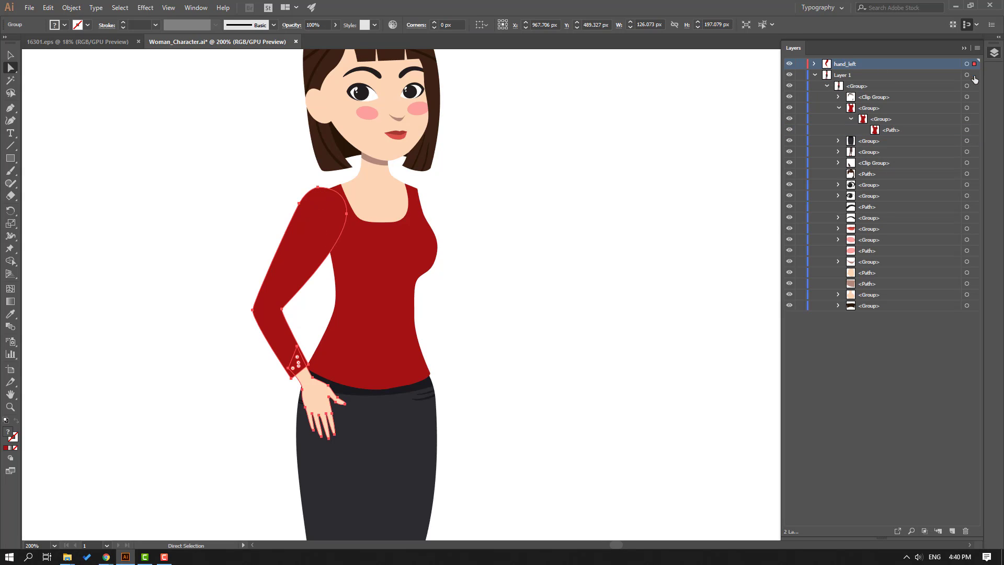
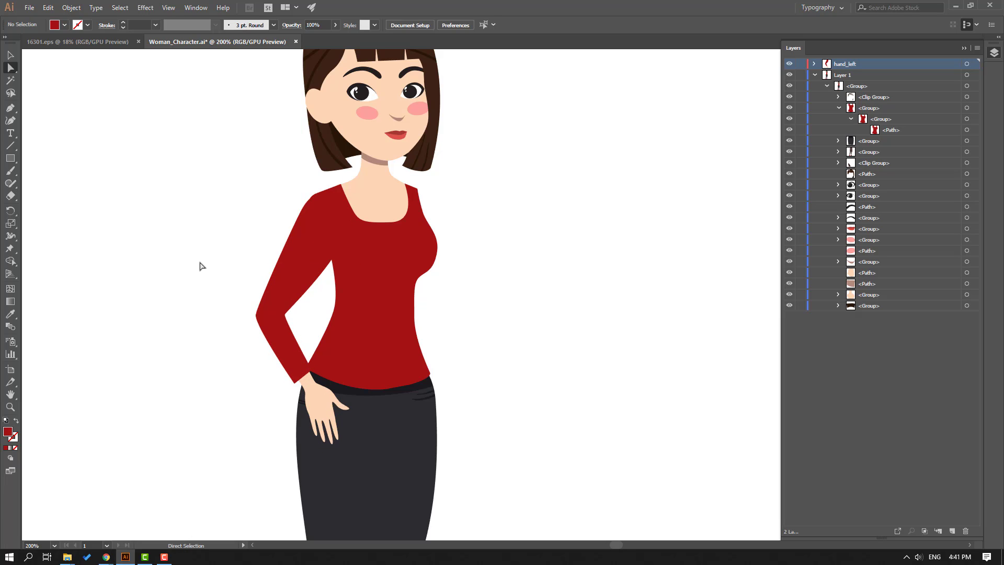
Copy the hand_left arm and paste it onto a new layer above the others
click(814, 75)
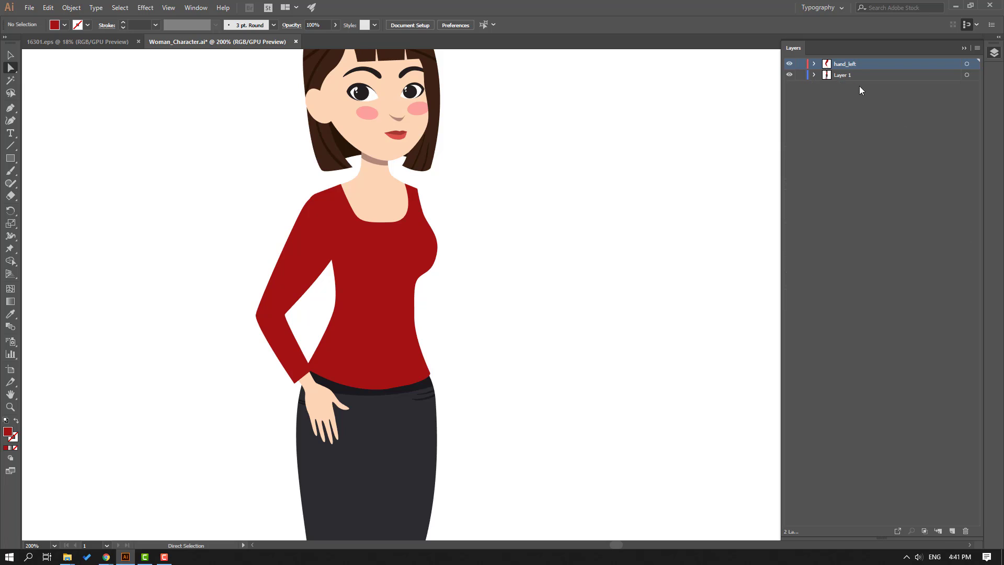
click(967, 64)
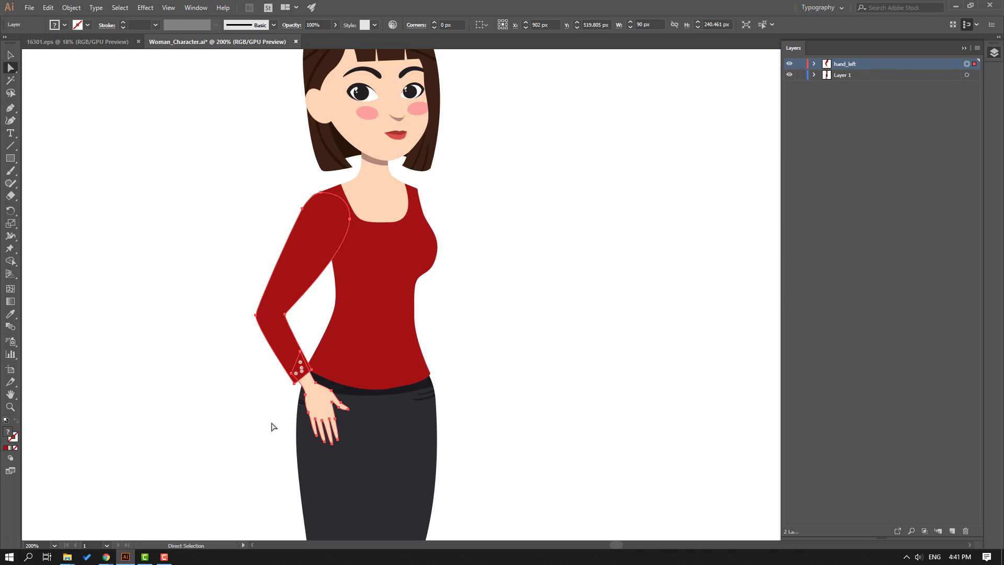
key(v)
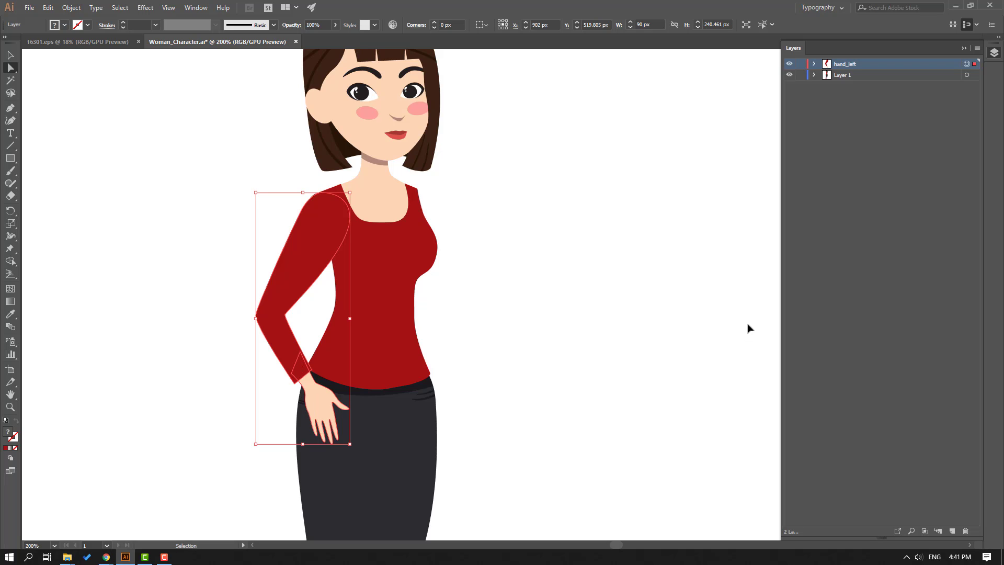
click(953, 531)
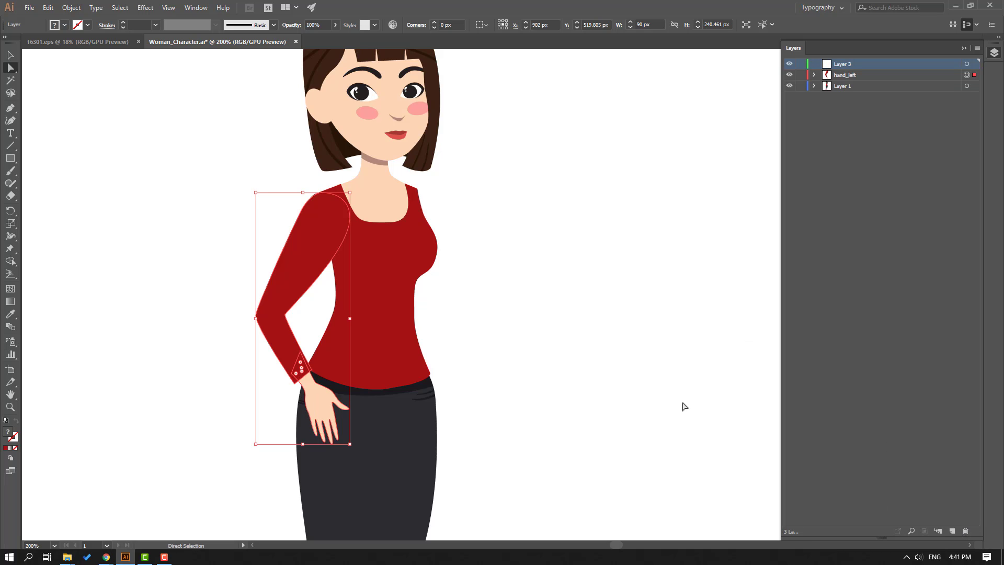
key(ctrl+v)
key(a)
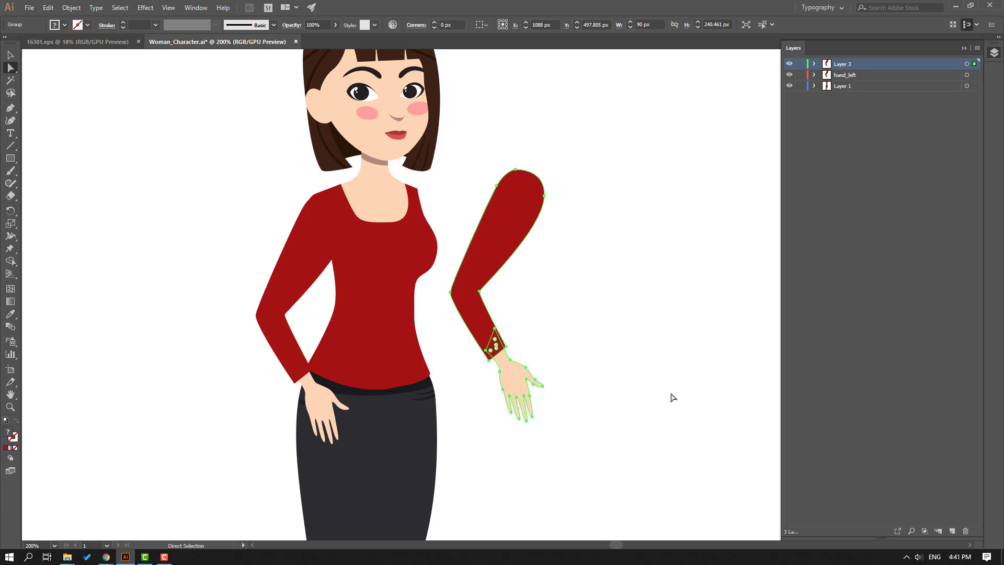
Rotate the pasted arm so its forearm points away from the body and place it on the woman's other shoulder
drag(512, 230, 506, 239)
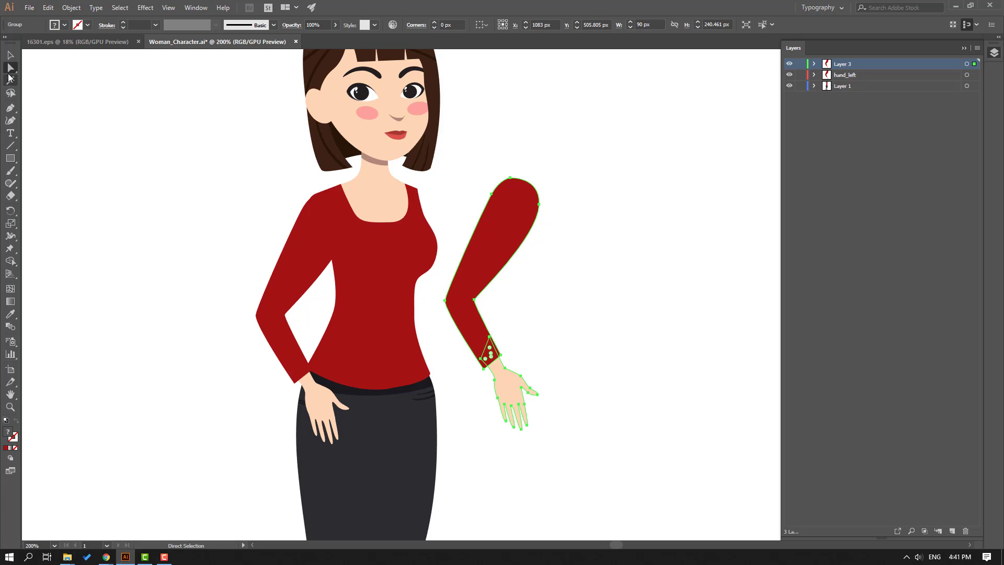
click(9, 57)
drag(444, 172, 421, 280)
drag(453, 240, 423, 253)
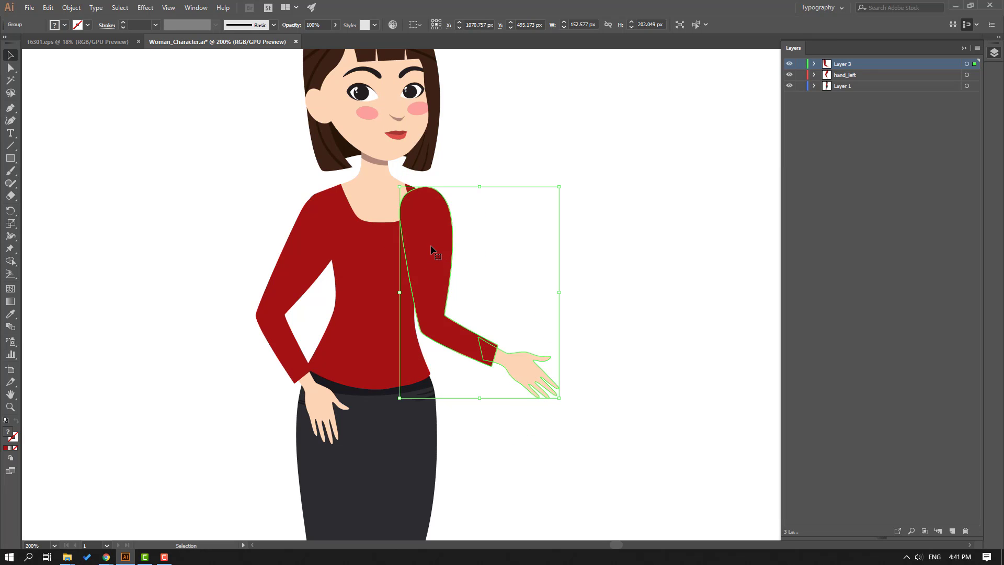
Move Layer 3 beneath Layer 1 and nudge its arm inward behind the shirt's shoulder
drag(860, 60, 853, 116)
drag(453, 277, 431, 259)
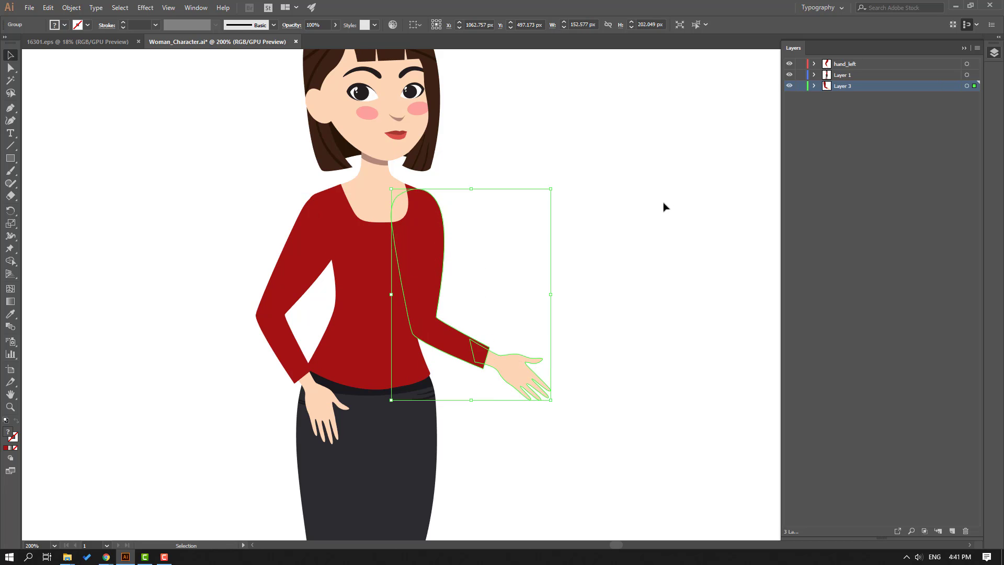
click(664, 206)
Check the whole figure with both arms and rename Layer 3 as hand_right
key(ctrl+minus)
key(ctrl+minus)
key(ctrl+minus)
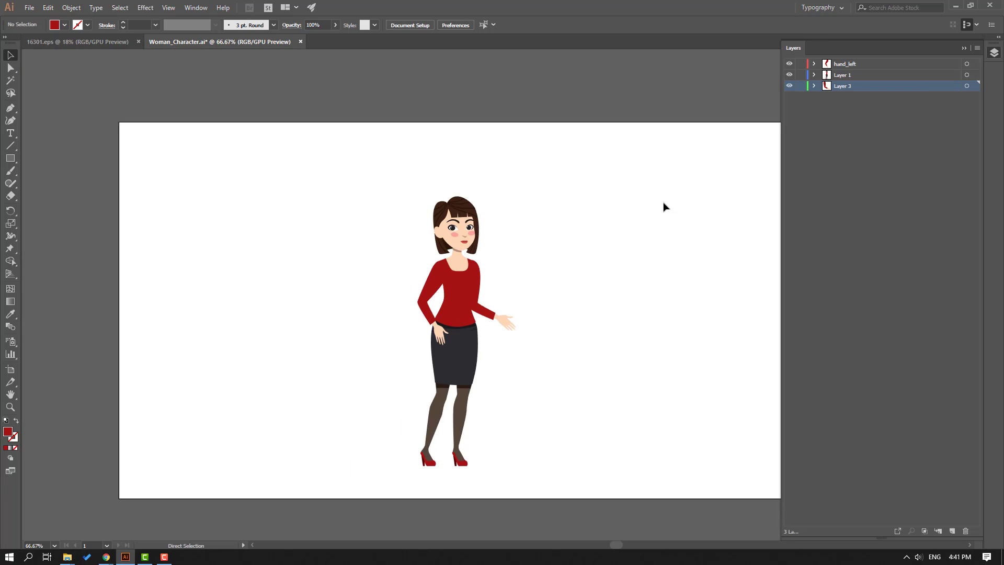
key(ctrl+plus)
key(ctrl+plus)
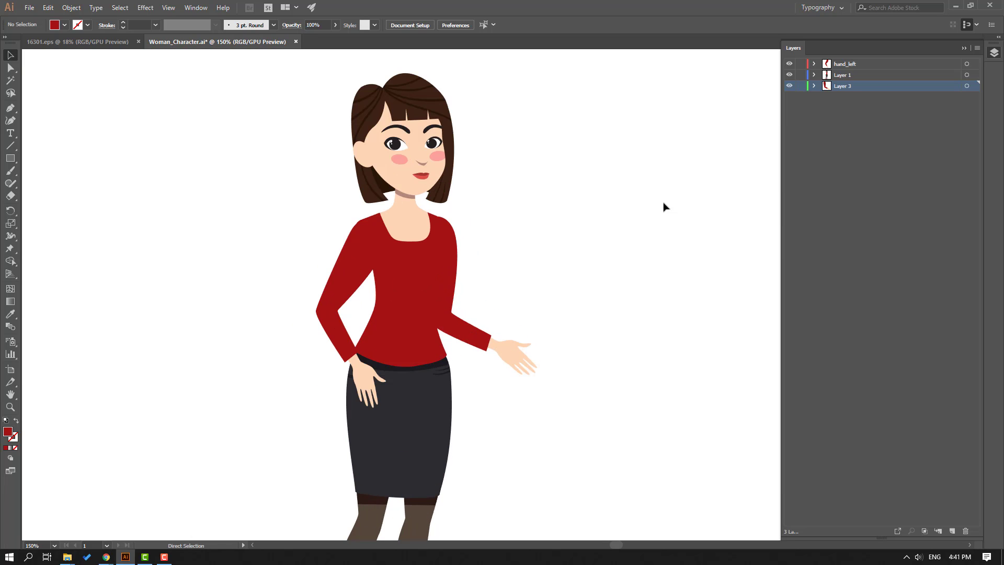
double_click(842, 86)
text(hand_right)
key(Return)
Review the woman poses and separate arms in 16301.eps and return to Woman_Character.ai
click(36, 42)
click(474, 359)
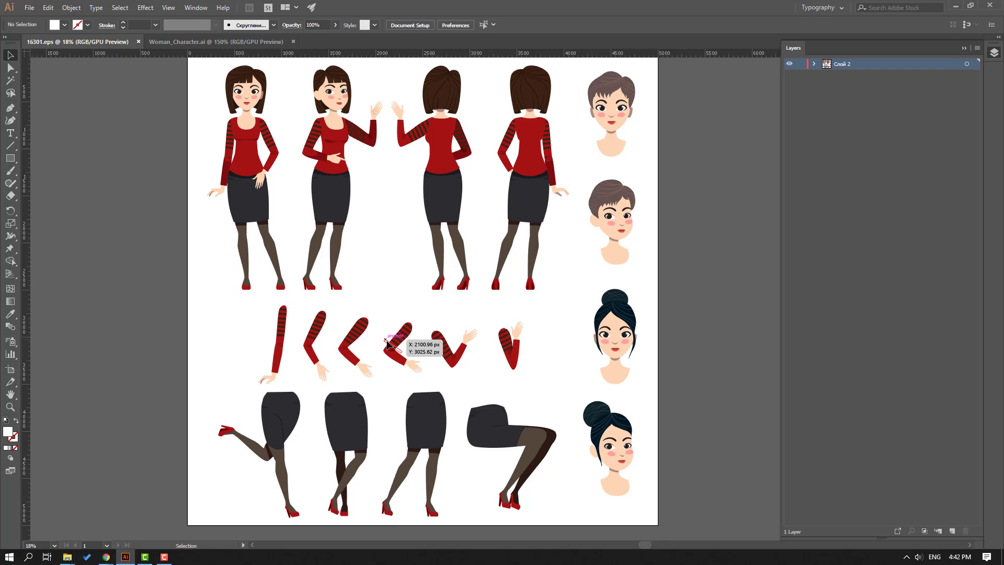
scroll(255, 212, up, 1)
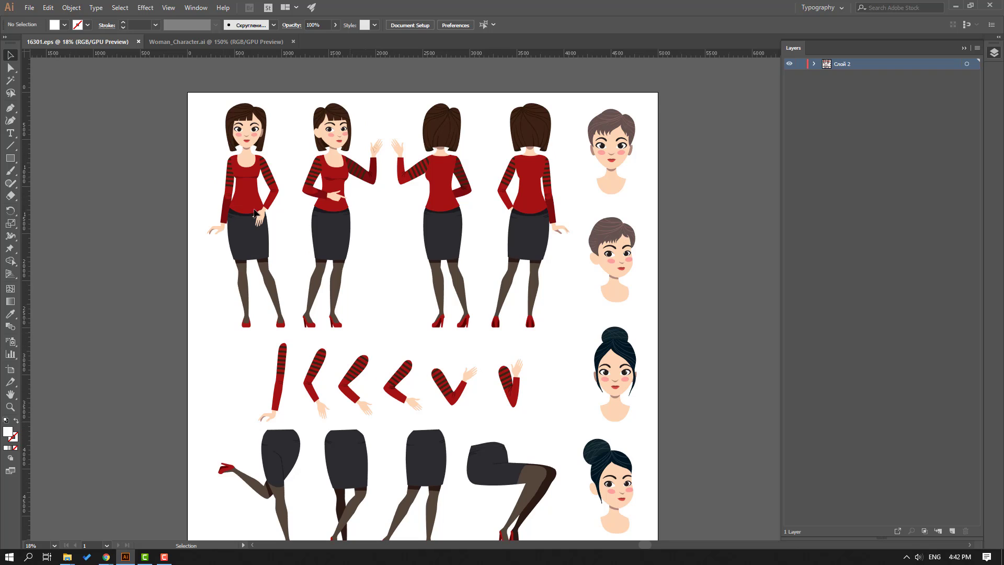
click(225, 43)
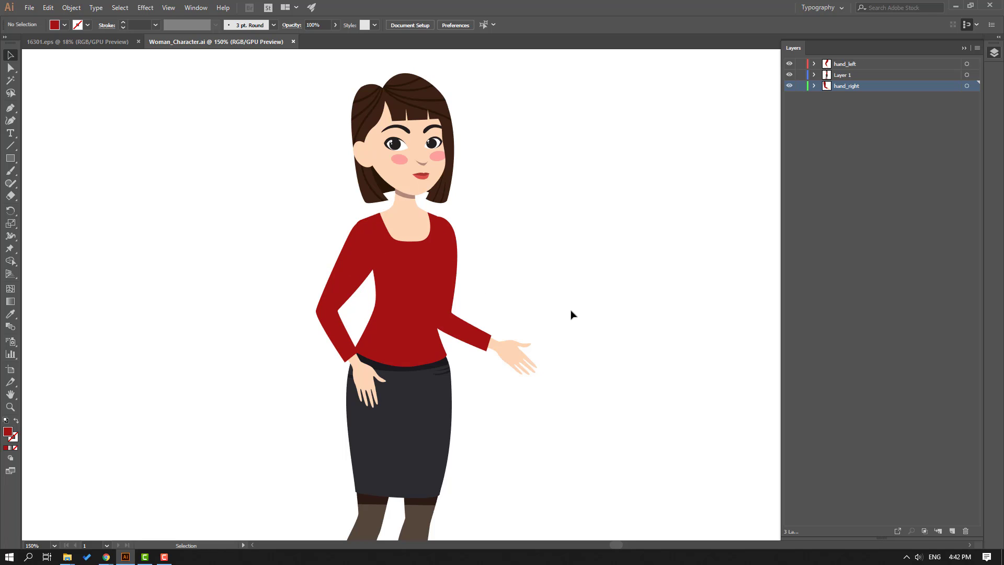
Hide hand_right, round the exposed outer shoulder corner of the shirt body on that side, and show hand_right again
click(789, 87)
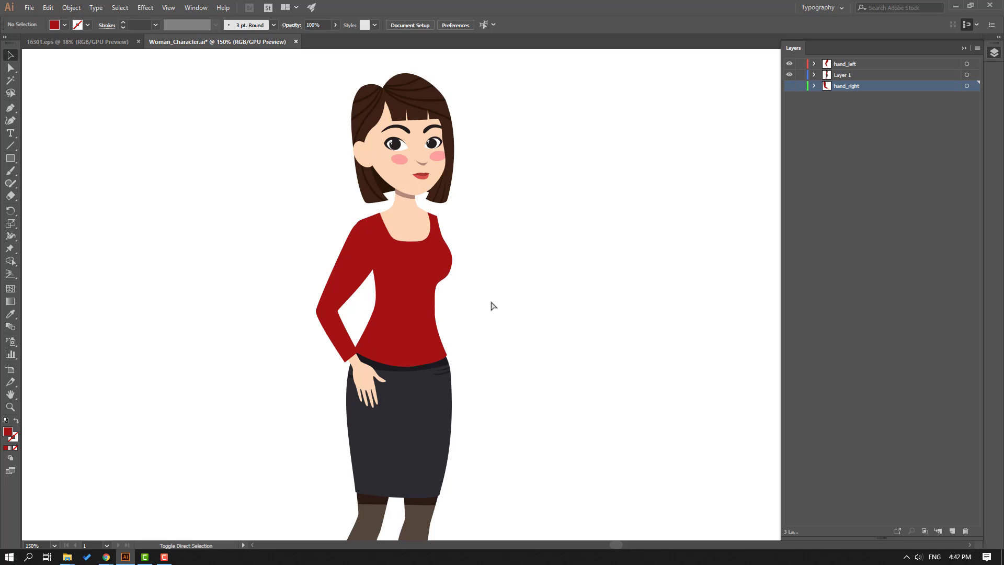
ctrl+click(407, 267)
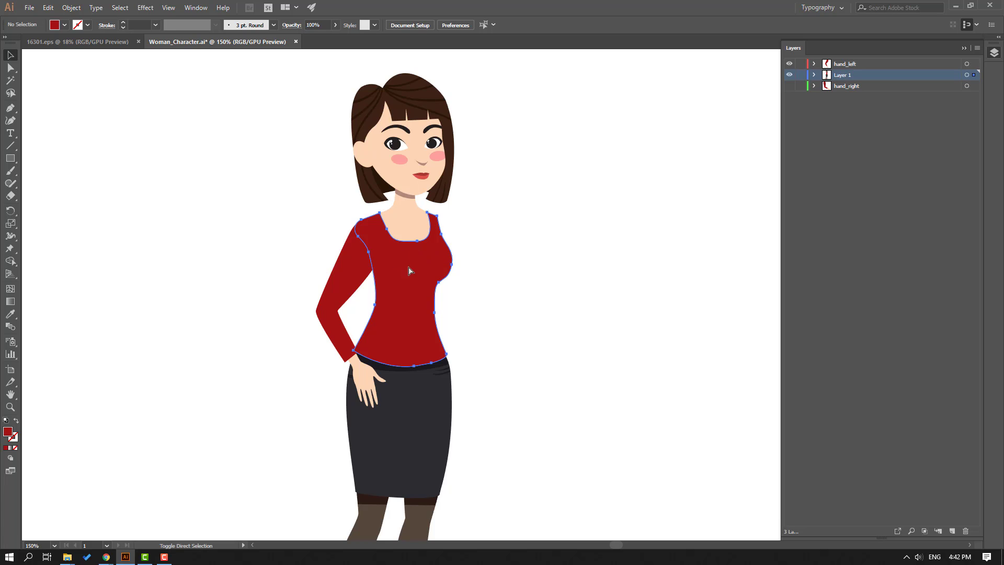
key(ctrl+plus)
key(ctrl+plus)
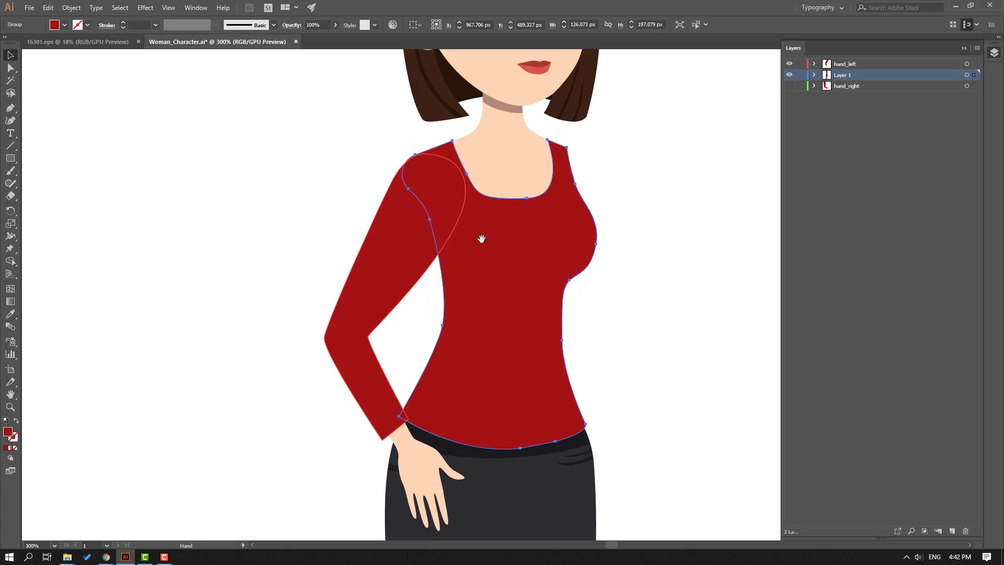
scroll(413, 273, right, 5)
scroll(413, 273, up, 1)
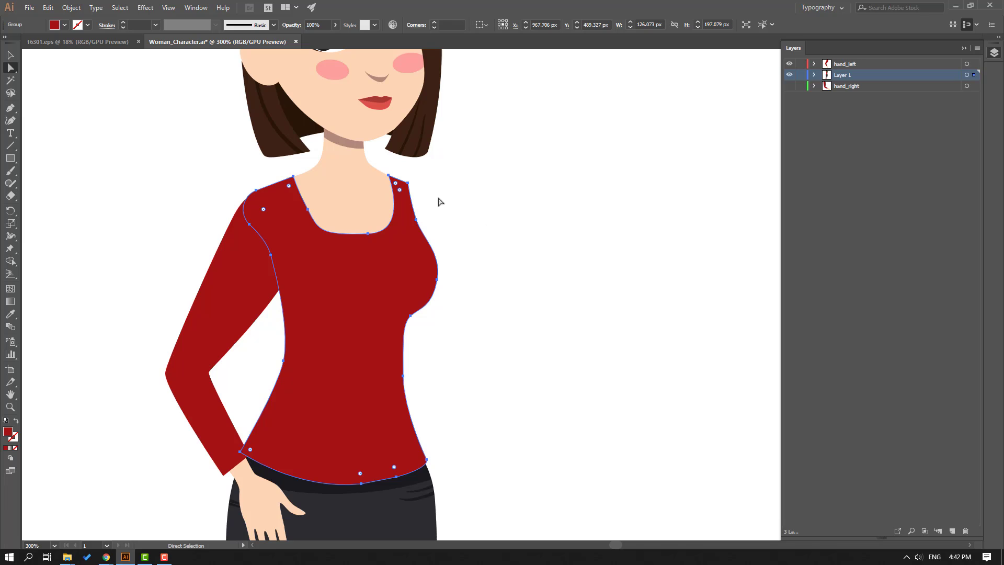
mouse_move(409, 182)
mouse_down()
mouse_move(425, 181)
mouse_move(413, 201)
mouse_up()
key(v)
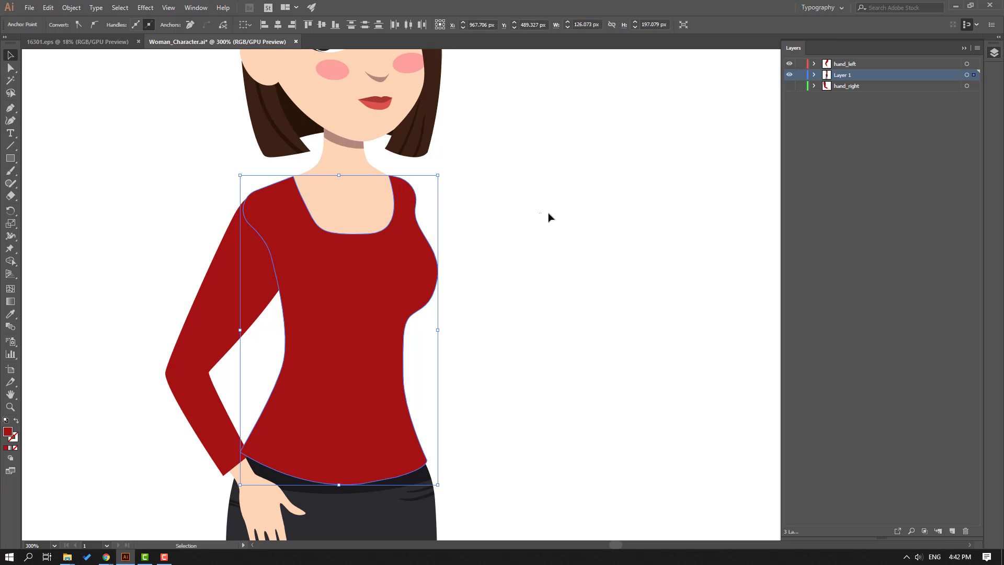
click(544, 215)
click(789, 86)
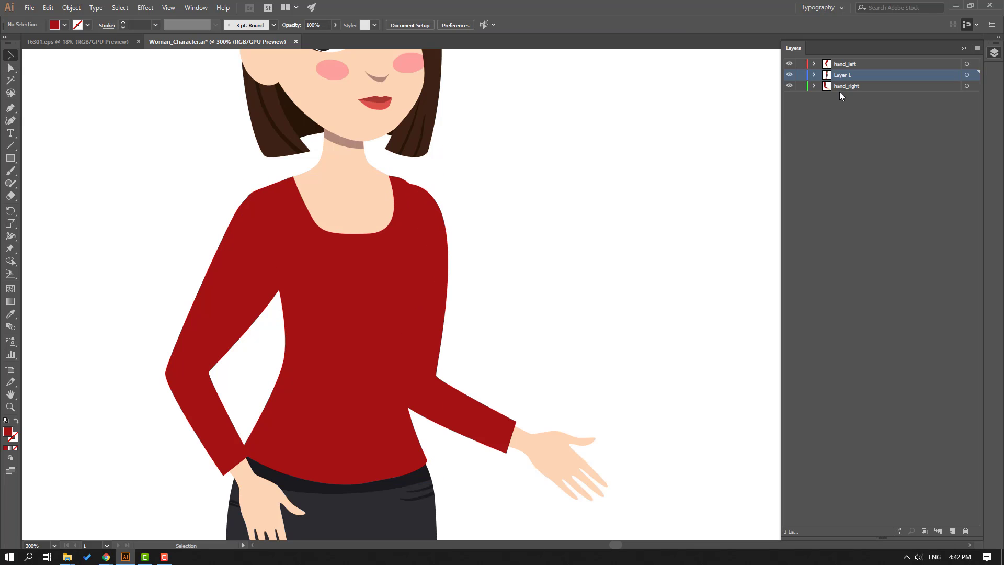
Nudge the arm on hand_right slightly inward and up to blend with the rounded shirt shoulder
click(966, 85)
key(Left)
key(Left)
key(Left)
key(Up)
key(Up)
key(Up)
click(587, 160)
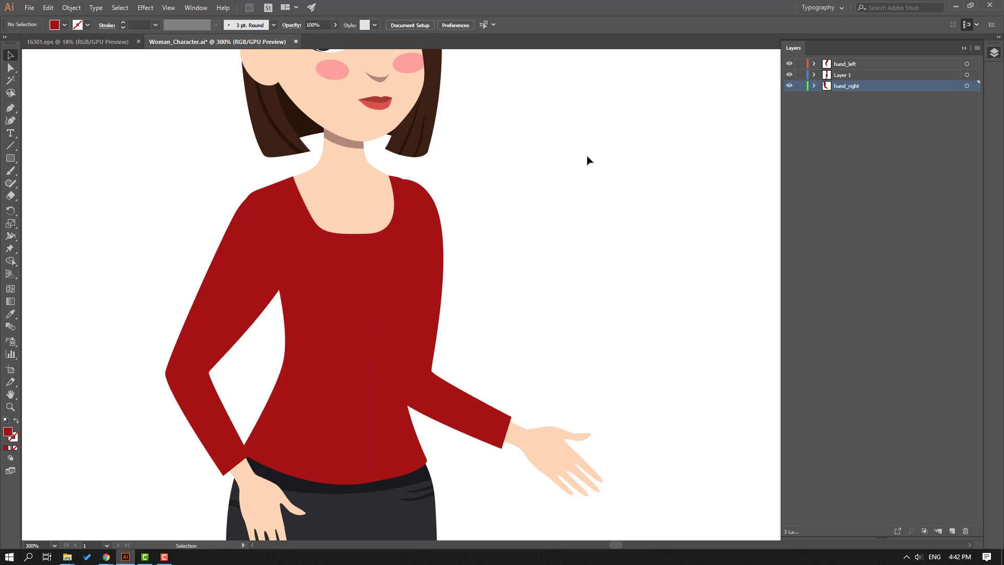
key(ctrl+minus)
key(ctrl+minus)
key(ctrl+minus)
key(ctrl+plus)
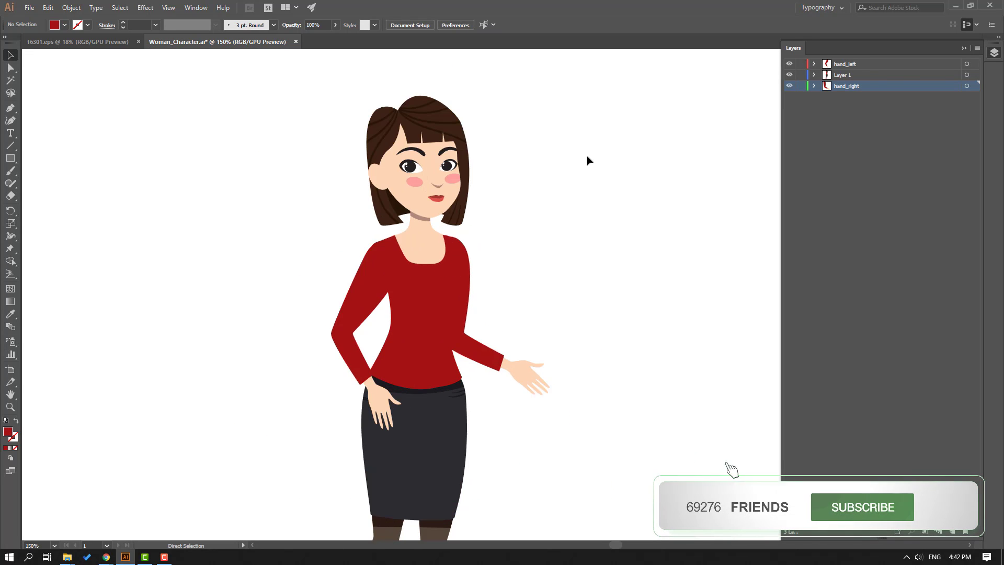
Copy the dark red chest shadow from the turned front-view woman in 16301.eps and return to Woman_Character.ai
click(67, 41)
key(ctrl+plus)
key(ctrl+plus)
key(ctrl+plus)
drag(120, 222, 278, 383)
key(ctrl+plus)
drag(292, 347, 331, 352)
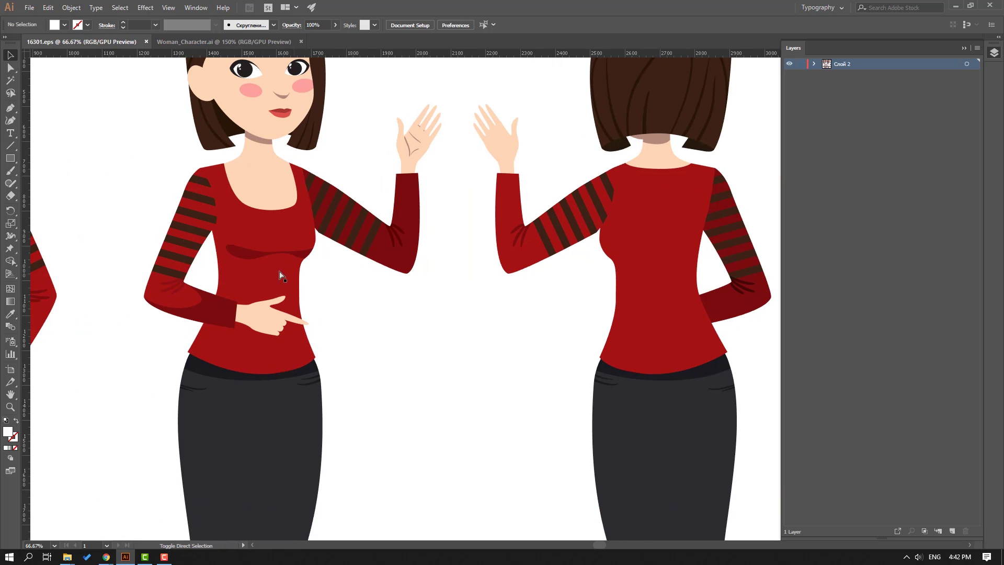
ctrl+click(242, 256)
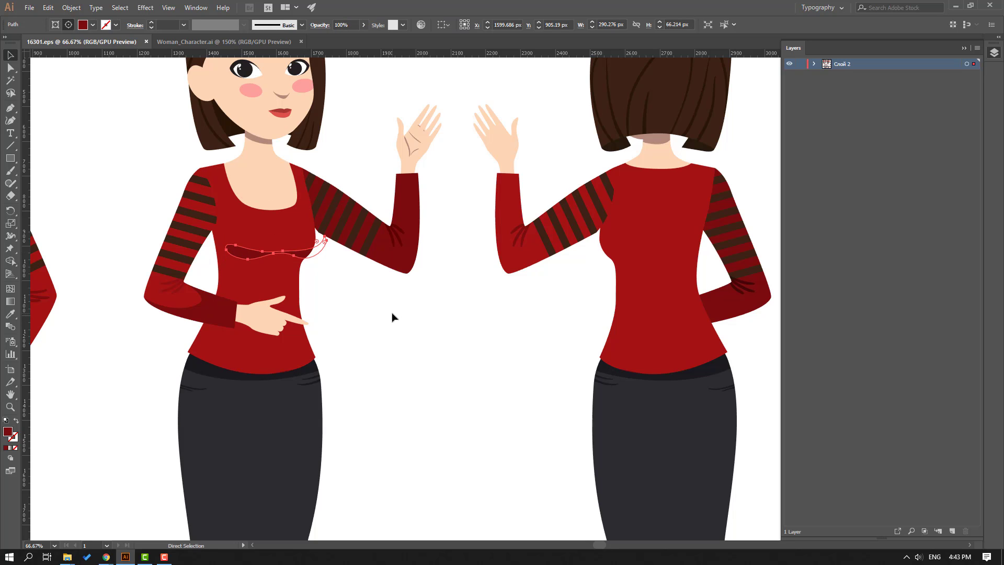
click(224, 41)
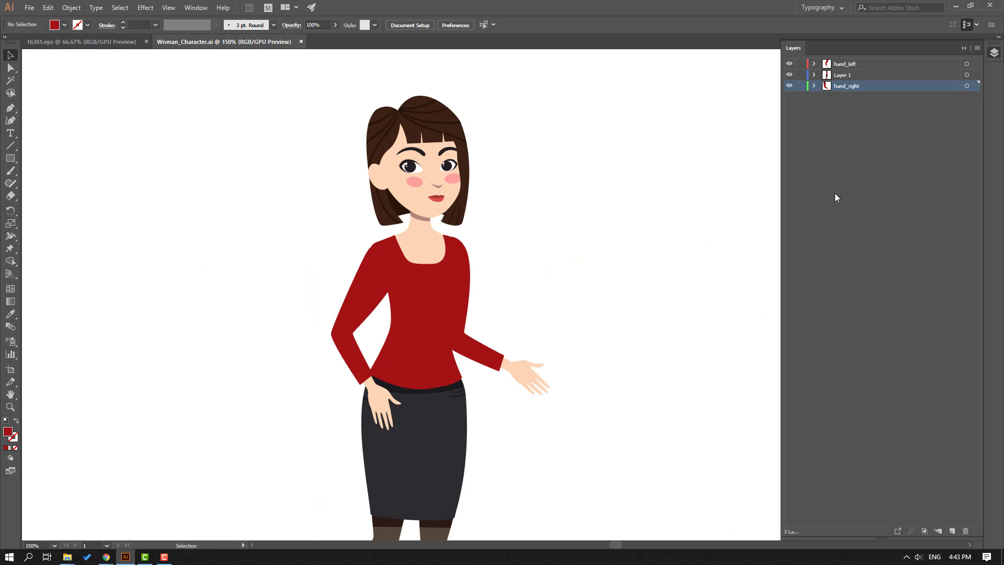
Paste the chest shadow into Layer 1 of the woman character
click(842, 76)
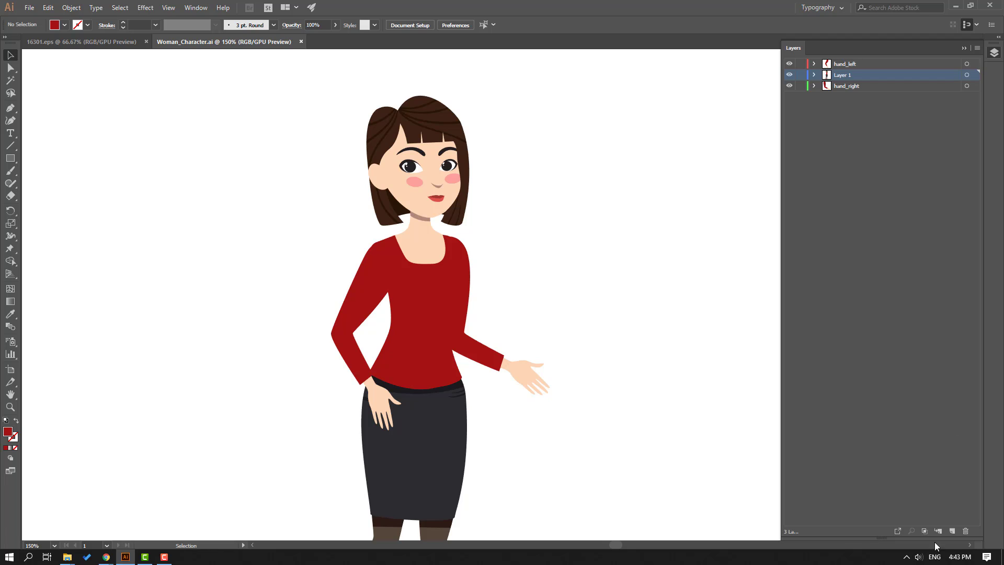
click(813, 75)
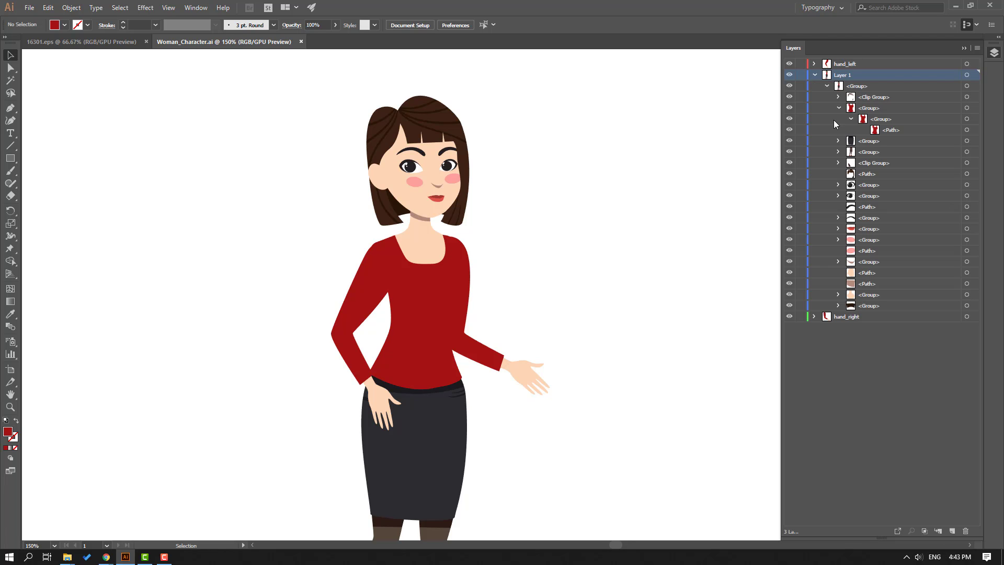
click(892, 131)
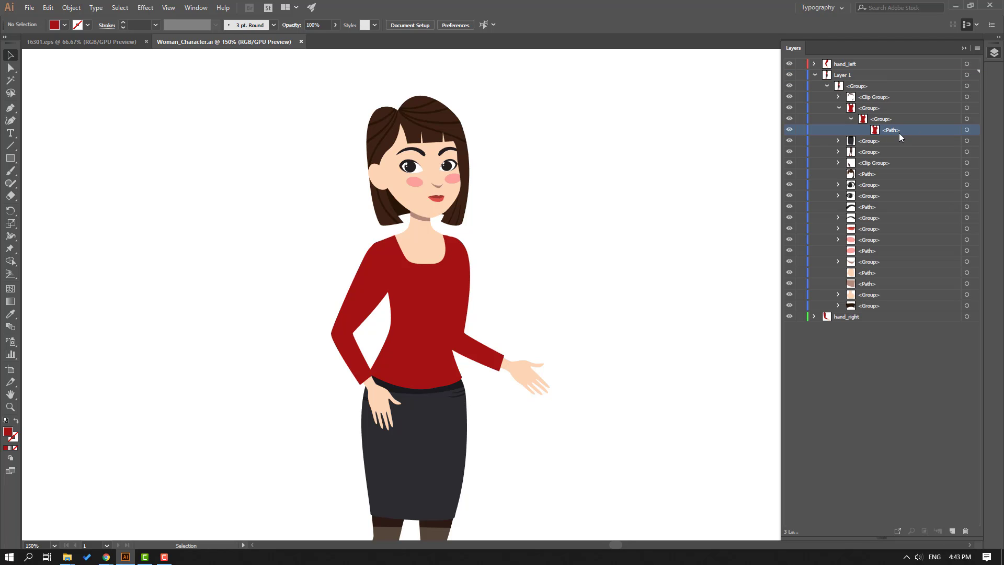
key(ctrl+v)
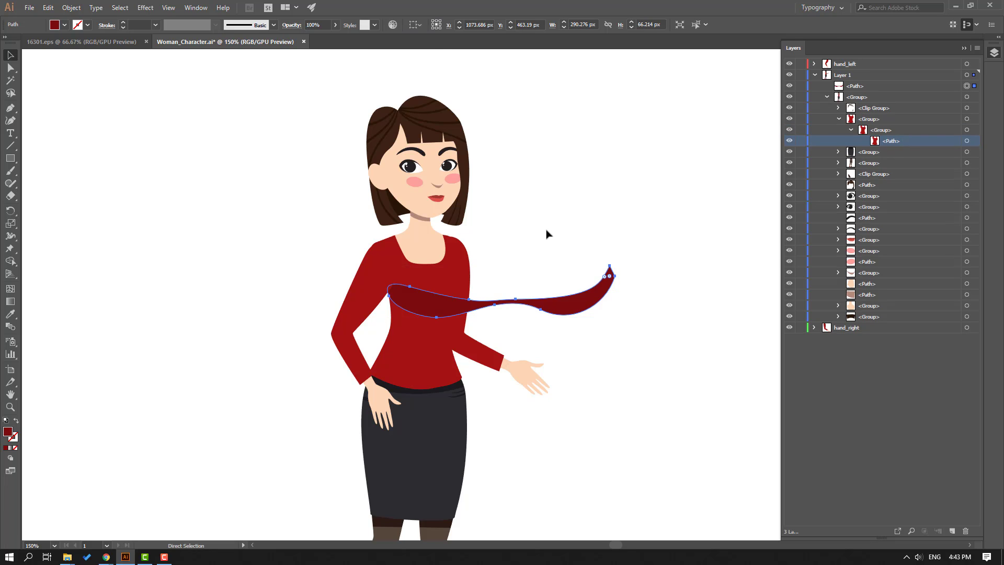
Scale the pasted shadow down to about 102 × 23 px and place it across the shirt's chest
key(ctrl+plus)
key(v)
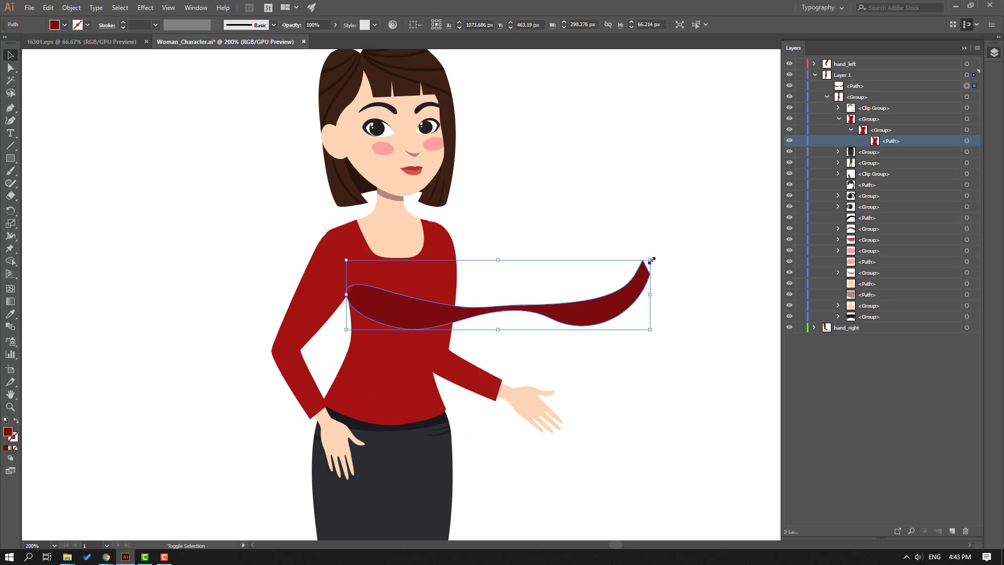
drag(651, 259, 453, 304)
key(ctrl+plus)
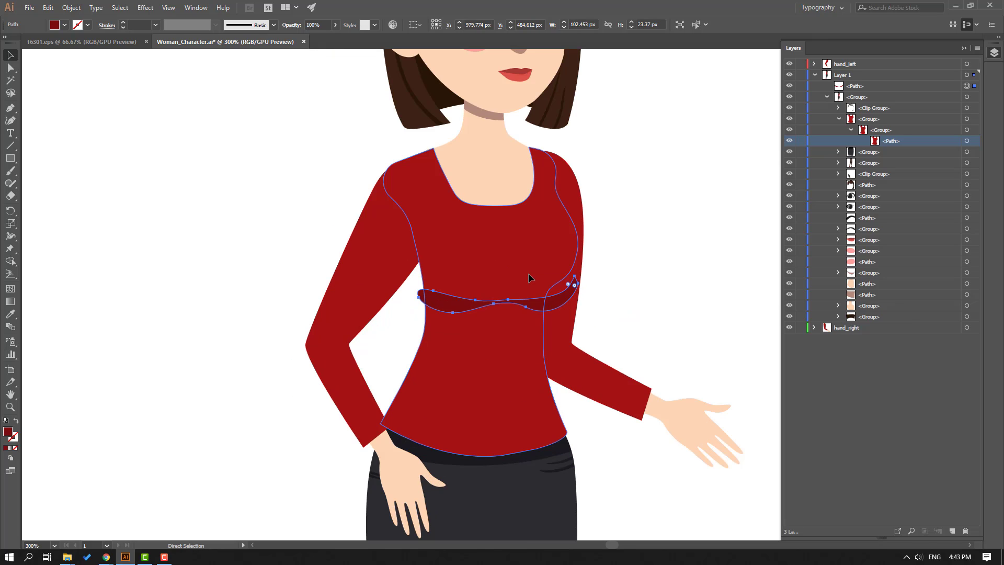
drag(418, 276, 452, 265)
click(672, 214)
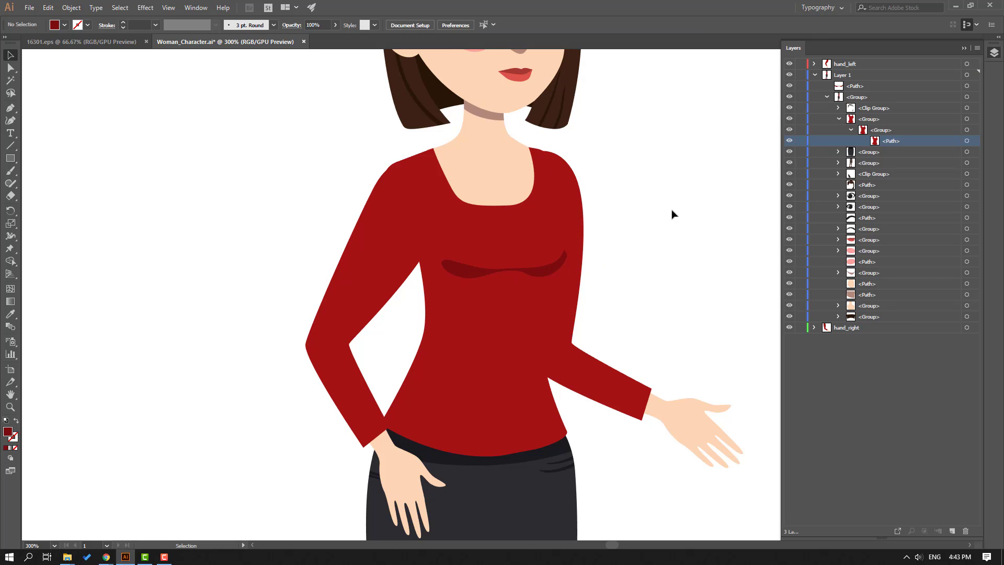
Extend the chest shadow's outer tip toward the shirt's edge on the hand_right side
click(565, 252)
drag(570, 246, 577, 246)
click(656, 231)
key(ctrl+0)
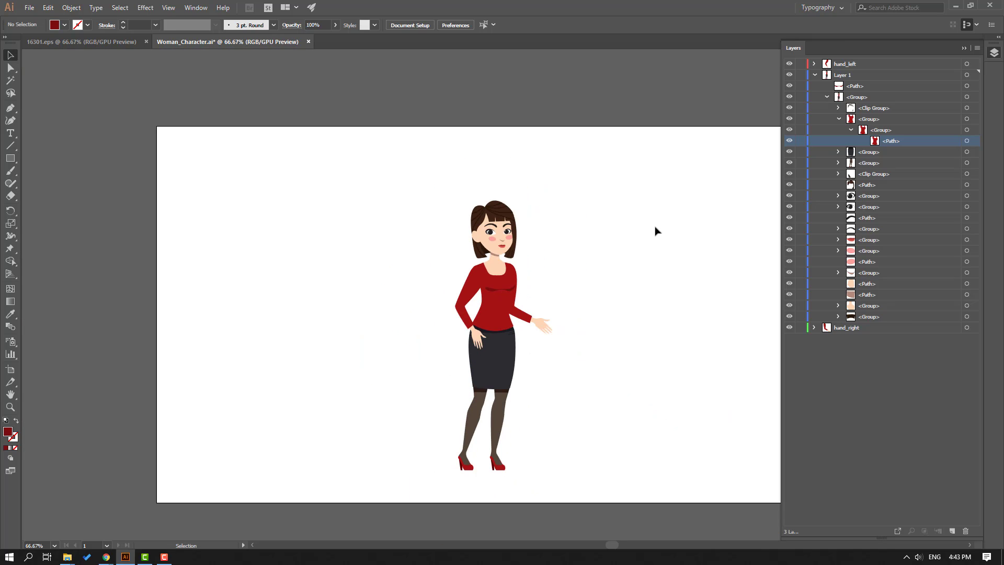
Clear the selection in 16301.eps and save Woman_Character.ai with Layer 1 collapsed
click(82, 42)
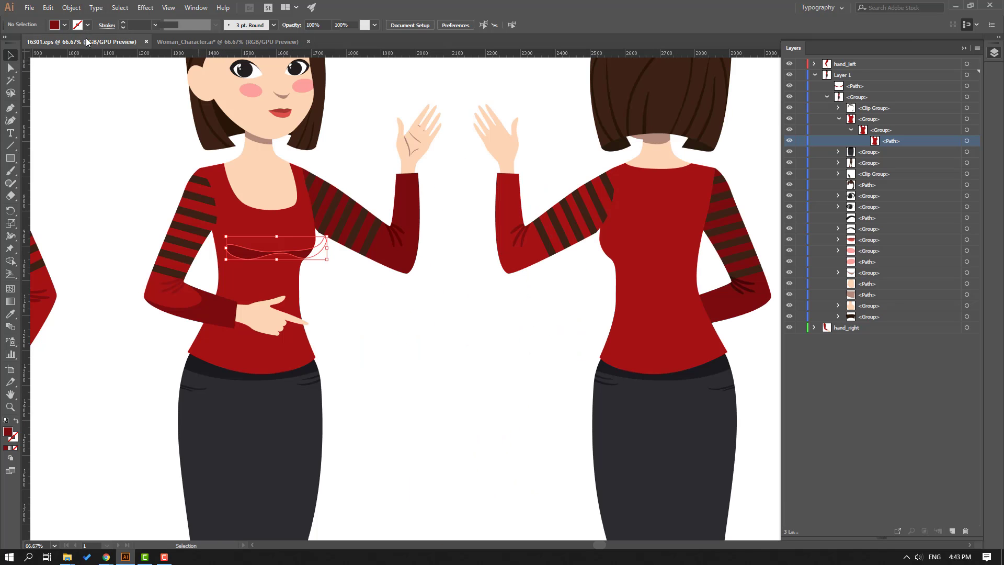
click(365, 89)
key(ctrl+Tab)
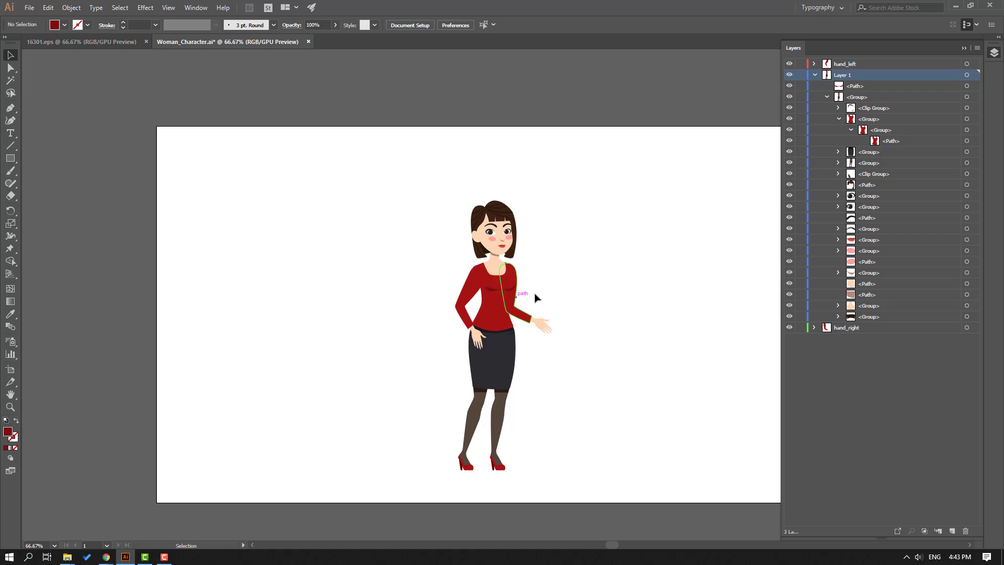
click(826, 97)
click(814, 76)
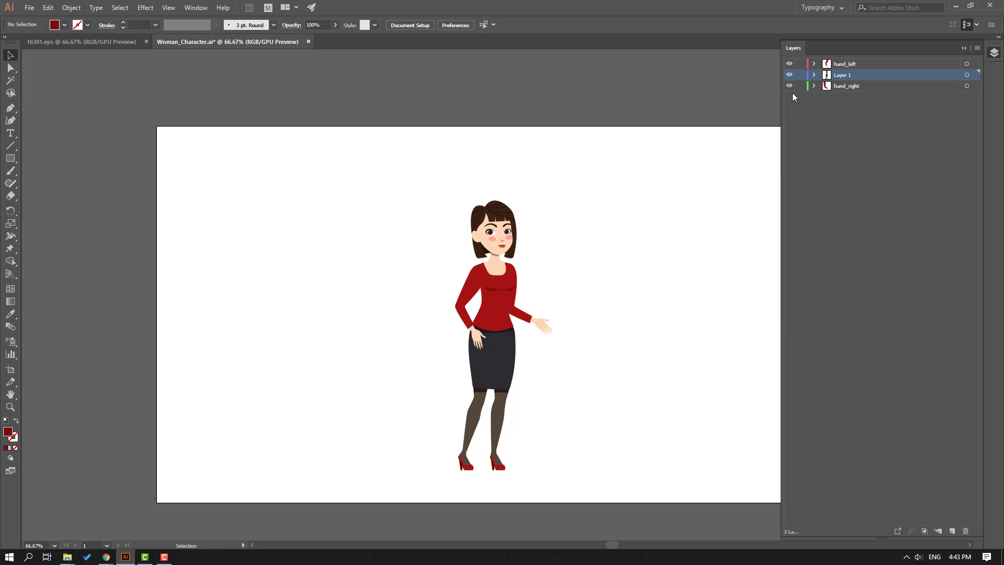
key(ctrl+s)
Hide the hand_left and hand_right layers, leaving only Layer 1 shown
key(ctrl+plus)
key(ctrl+plus)
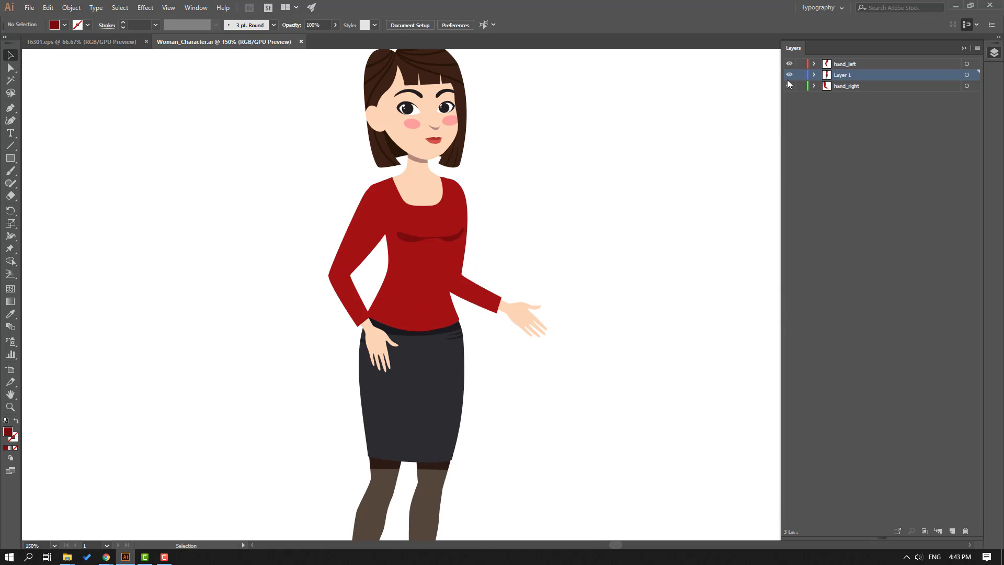
click(790, 74)
click(789, 75)
click(789, 64)
click(790, 86)
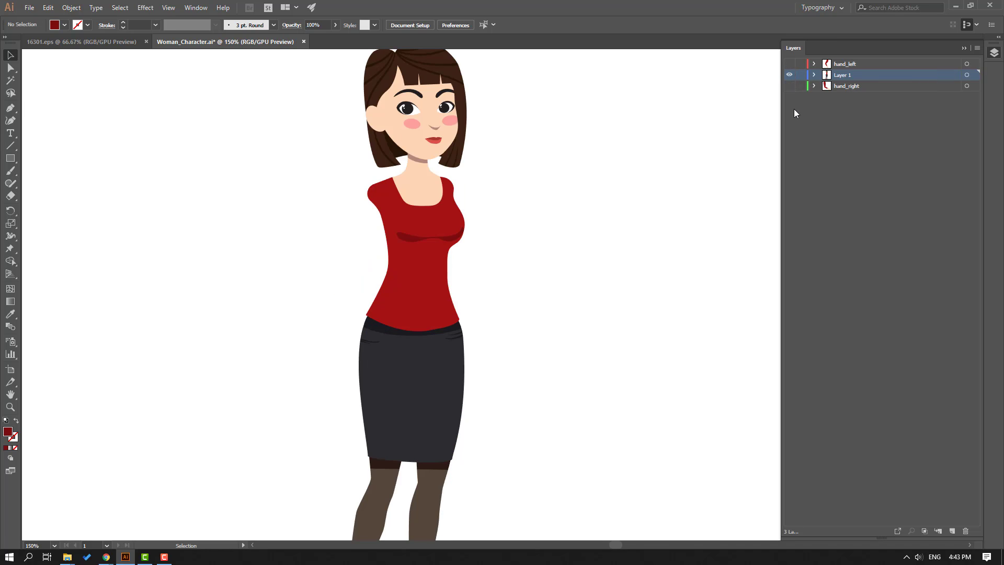
drag(222, 196, 197, 316)
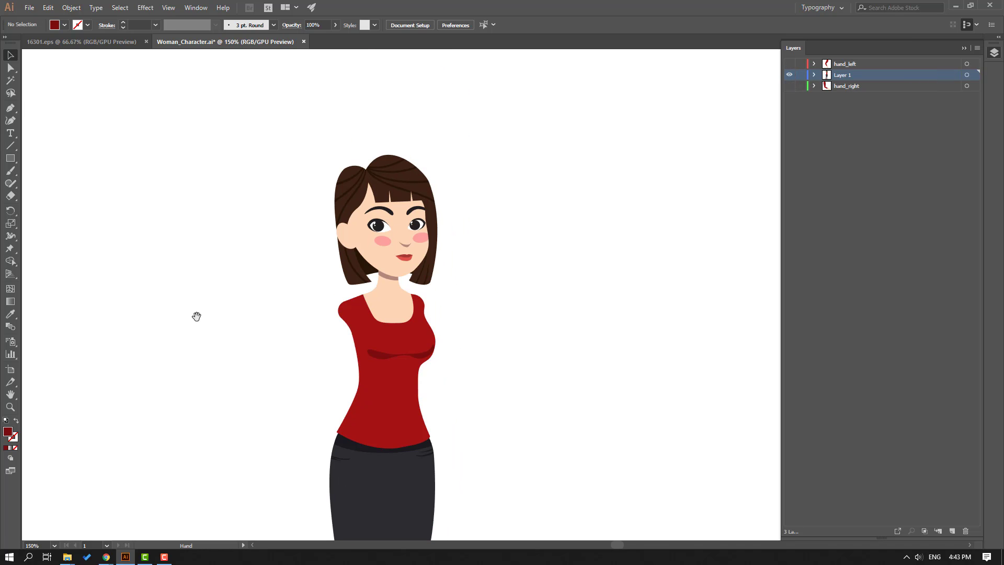
Select and copy the complete three-quarter-view head with the dark hair bun and neck in 16301.eps
click(101, 41)
drag(553, 415, 150, 203)
drag(330, 401, 273, 233)
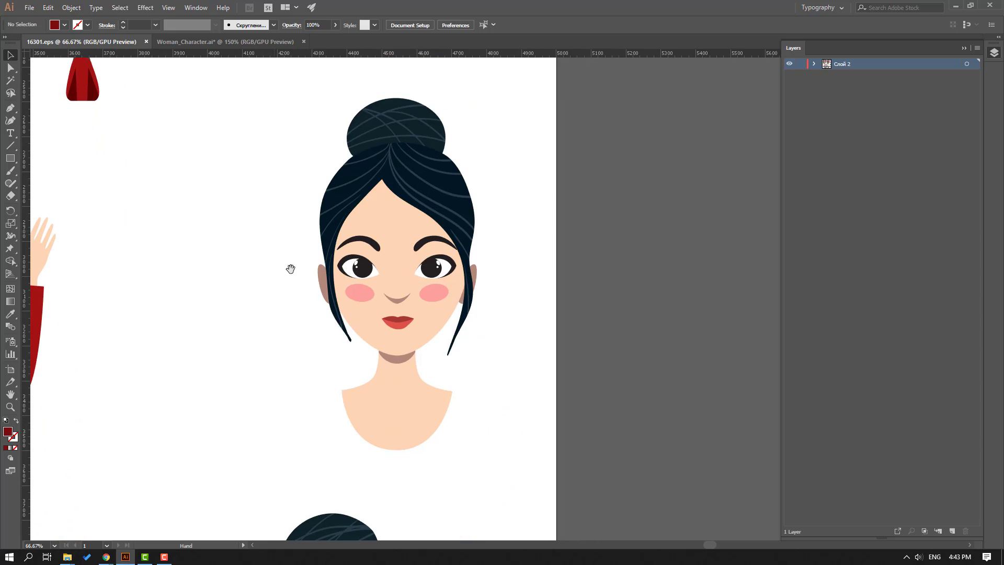
key(ctrl+minus)
scroll(237, 346, down, 5)
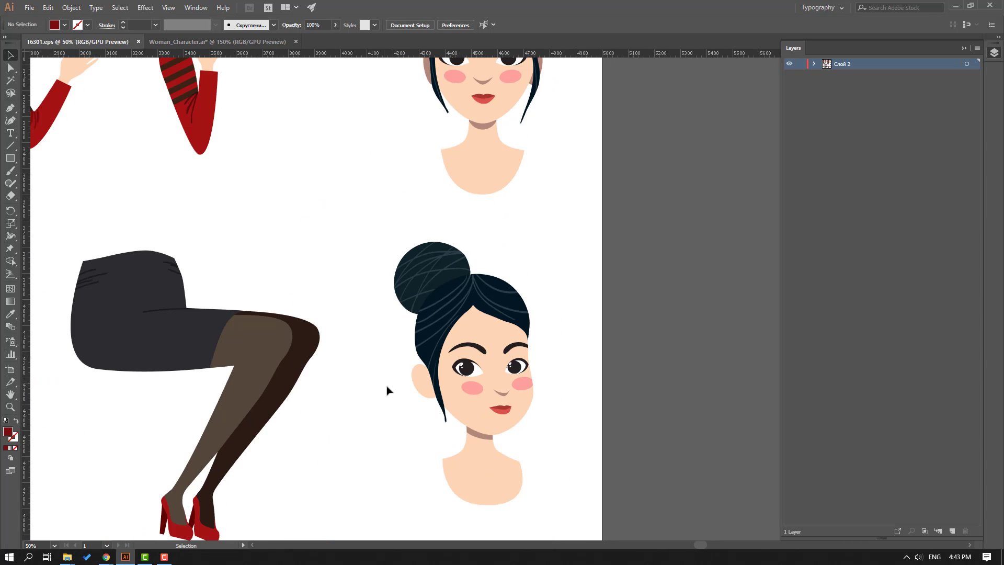
scroll(372, 418, down, 3)
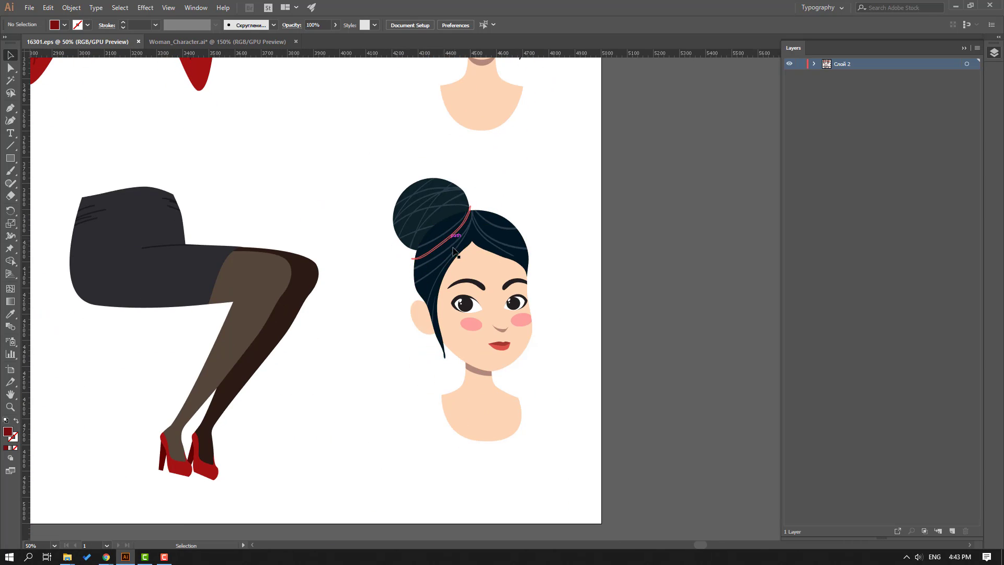
key(a)
drag(372, 171, 553, 465)
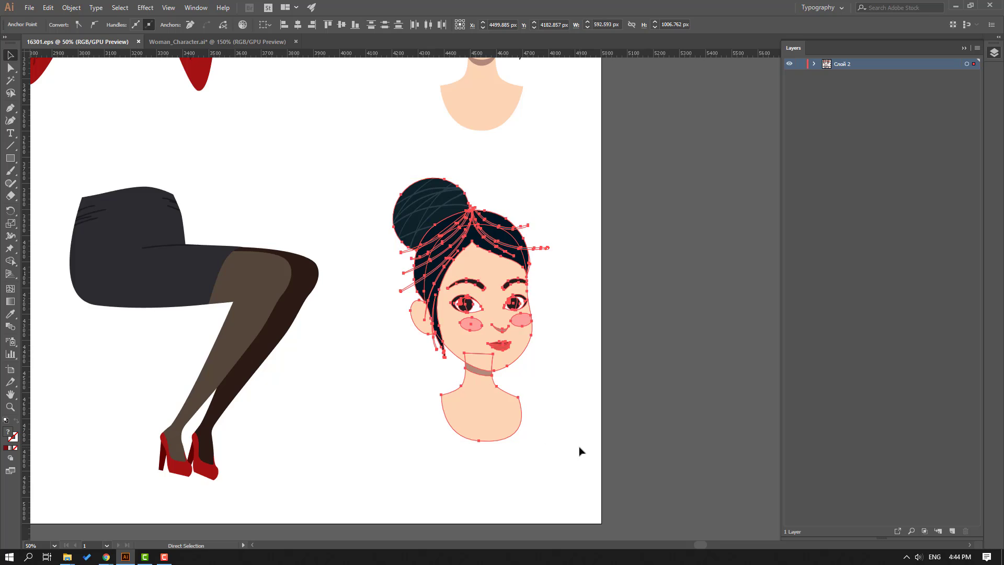
key(ctrl+minus)
key(ctrl+minus)
key(ctrl+minus)
key(ctrl+minus)
key(ctrl+minus)
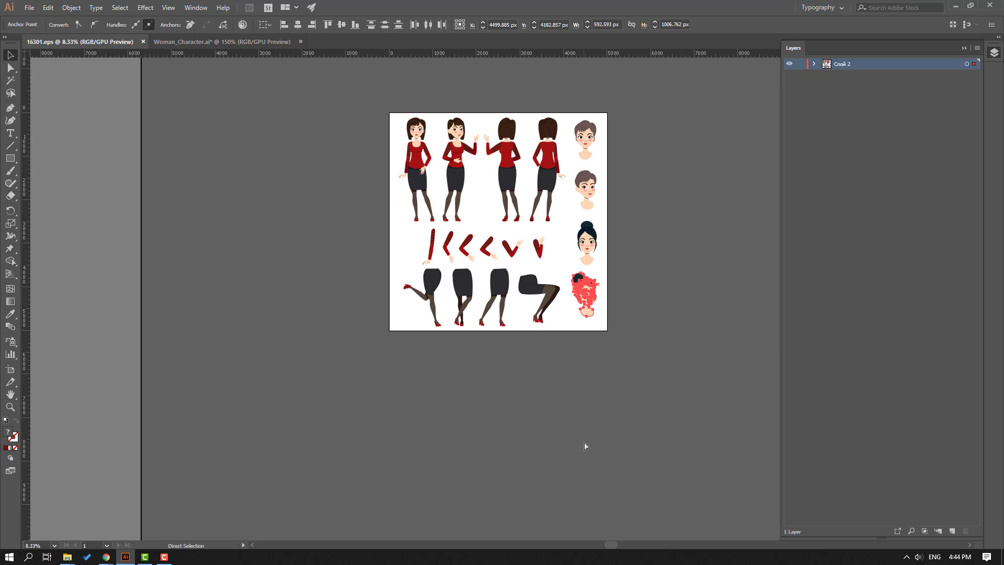
Add a new layer above Layer 1 in Woman_Character.ai and paste the bun-haired head into it
click(188, 45)
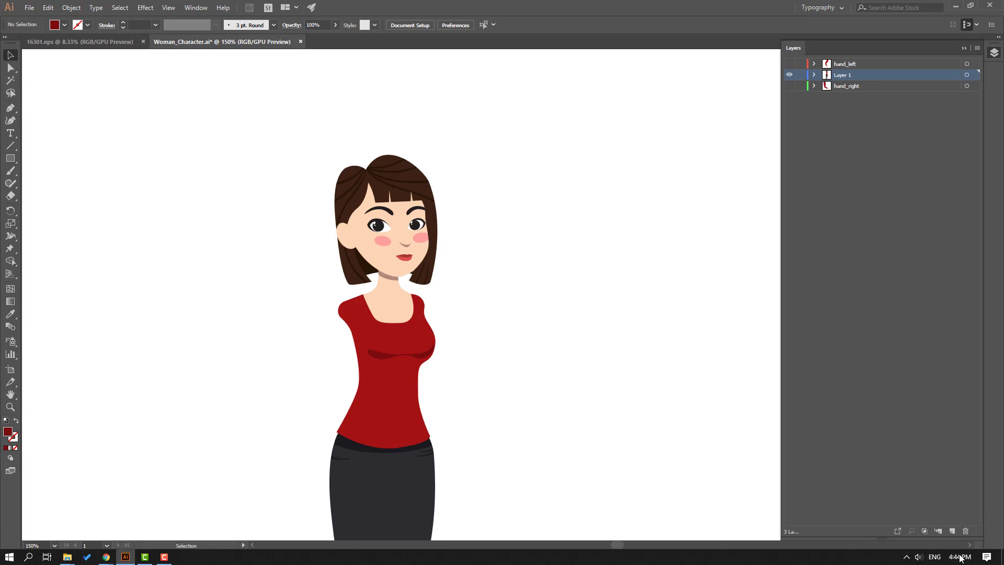
click(952, 531)
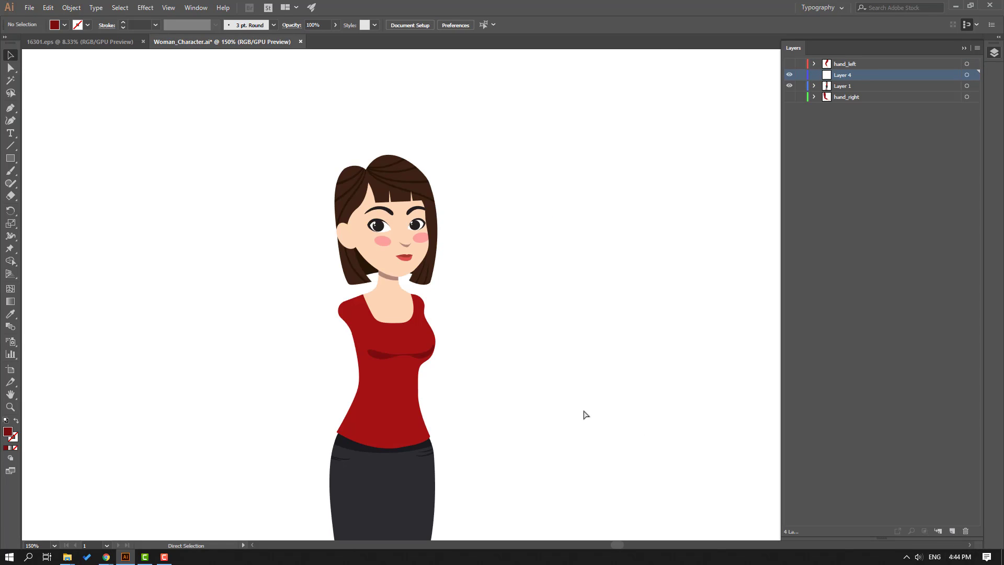
key(ctrl+v)
key(ctrl+minus)
key(ctrl+minus)
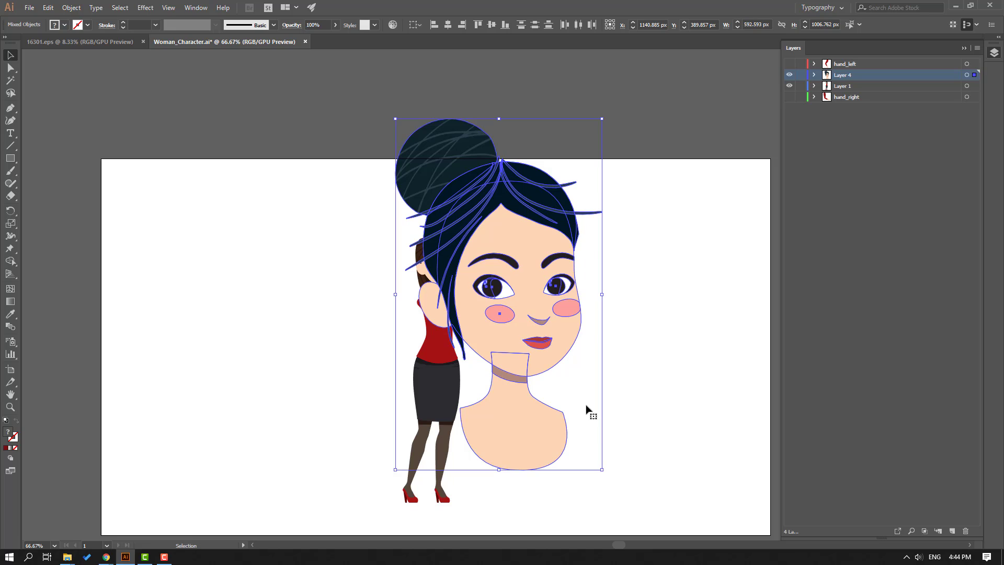
Scale the pasted head down to about 164 × 278 px and place it over the woman's existing head and neckline
drag(394, 120, 540, 371)
key(ctrl+plus)
key(ctrl+plus)
scroll(523, 366, up, 3)
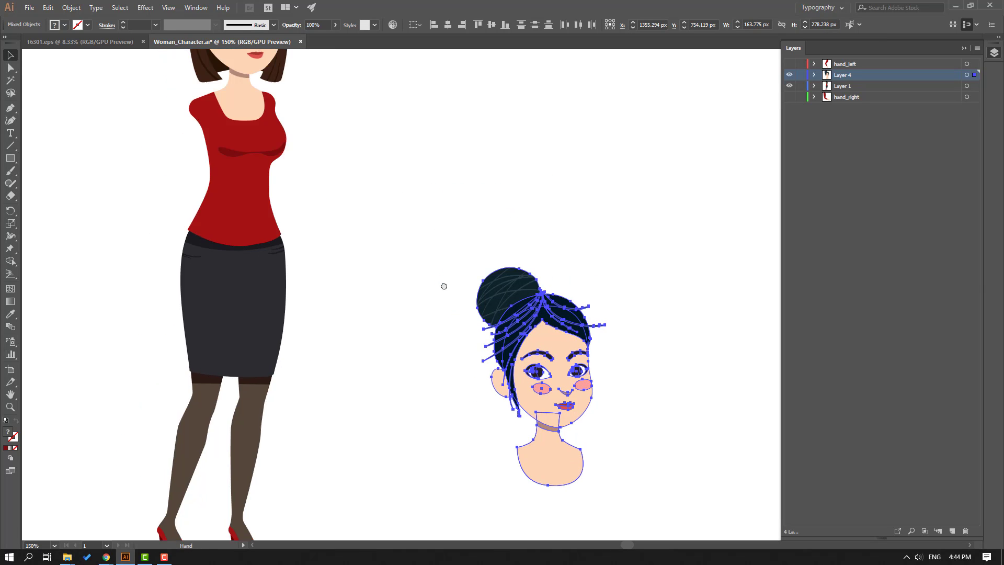
drag(552, 480, 315, 173)
scroll(441, 311, up, 2)
drag(387, 287, 478, 347)
key(ctrl+plus)
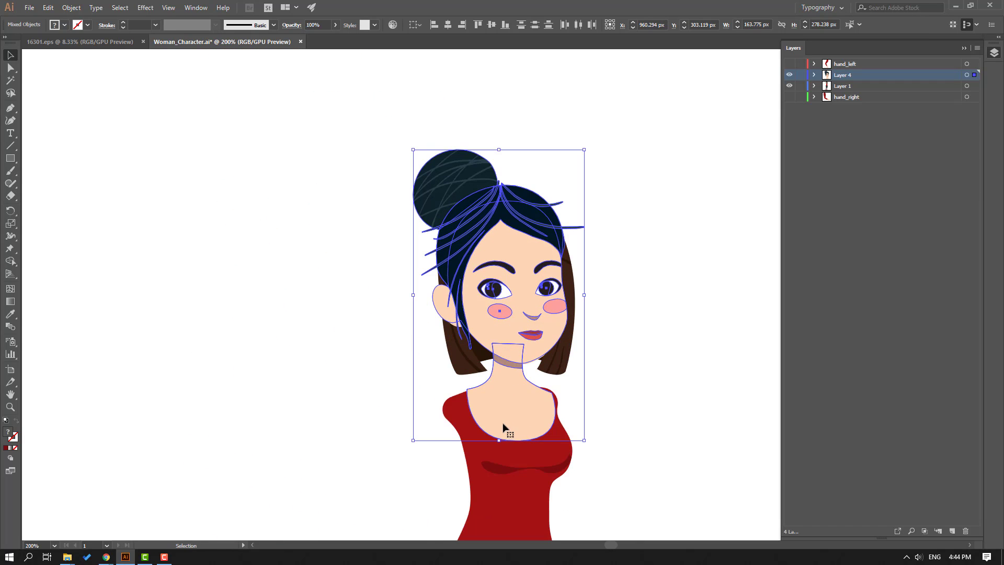
Scale the bun-haired head down to about 158 × 269 px, try it over the old head, and undo that last move
drag(509, 414, 492, 402)
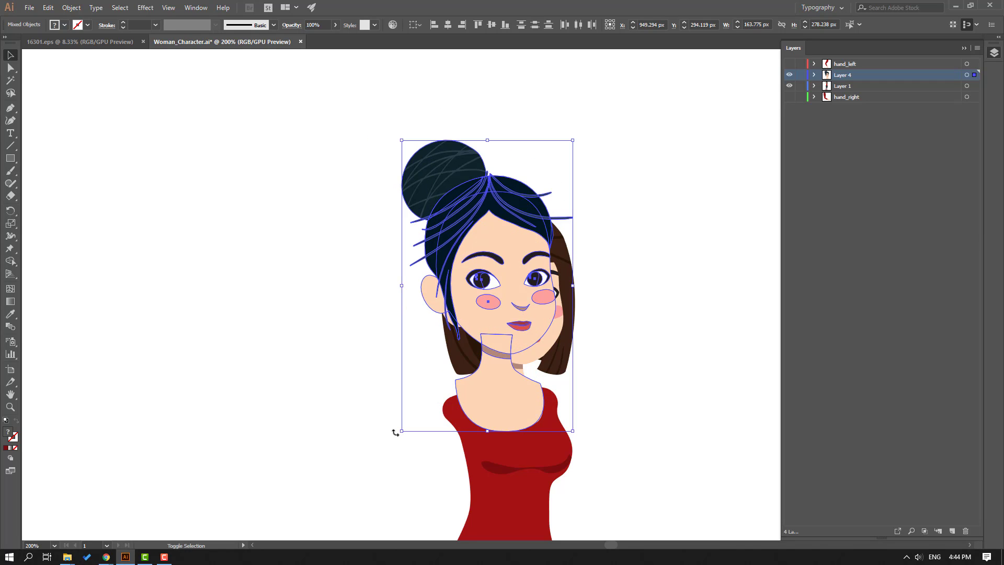
mouse_move(402, 433)
mouse_down()
mouse_move(429, 383)
mouse_move(403, 422)
mouse_up()
drag(528, 399, 510, 416)
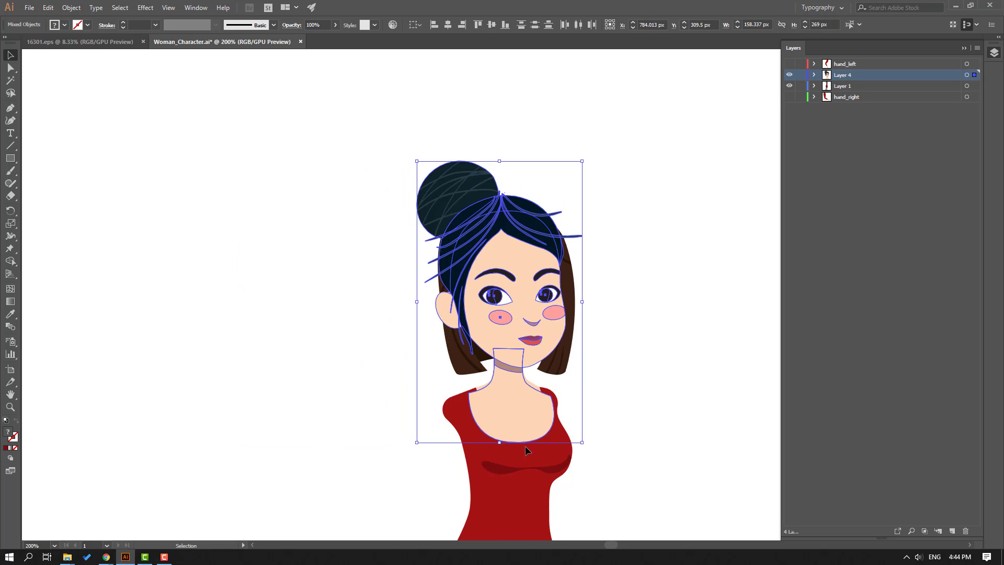
key(ctrl+z)
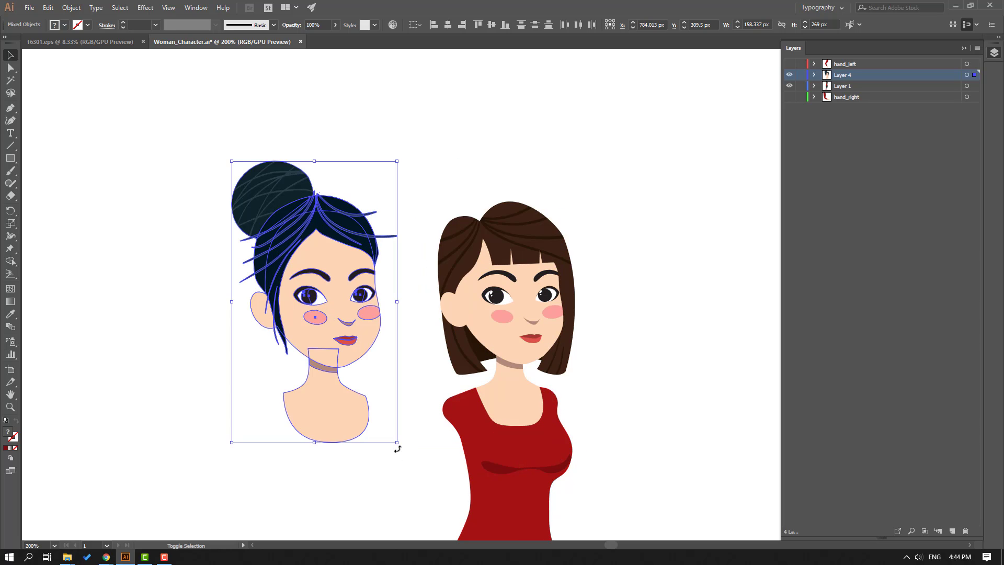
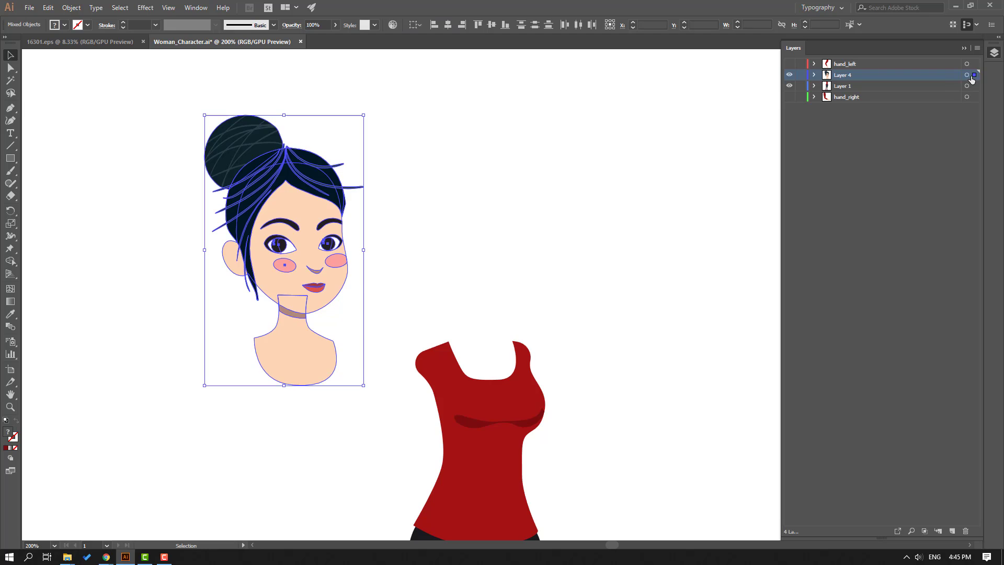
Place the bun-haired head over the shirt's neckline and move Layer 4 directly below Layer 1
drag(297, 359, 482, 362)
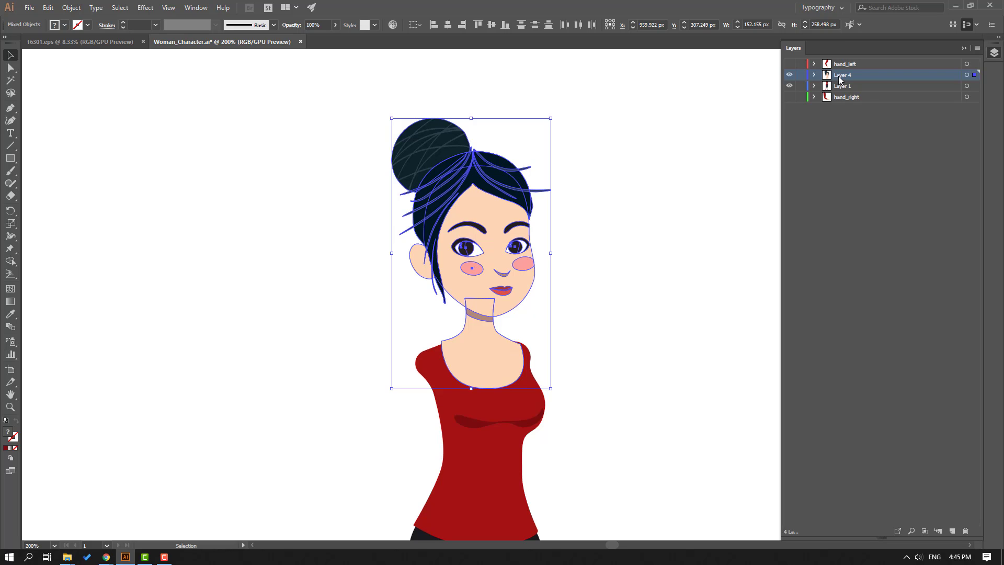
drag(841, 77, 842, 94)
click(624, 204)
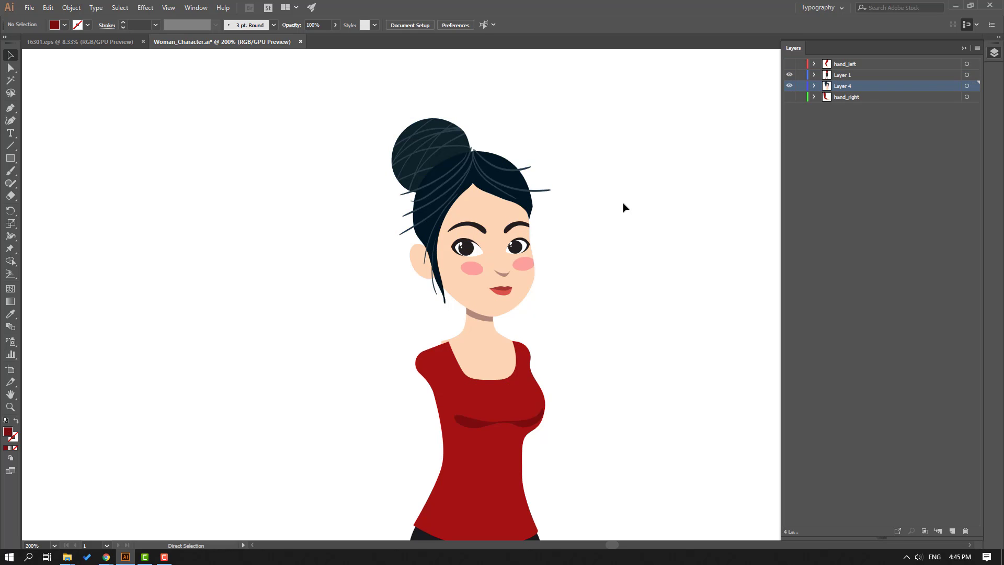
key(ctrl+plus)
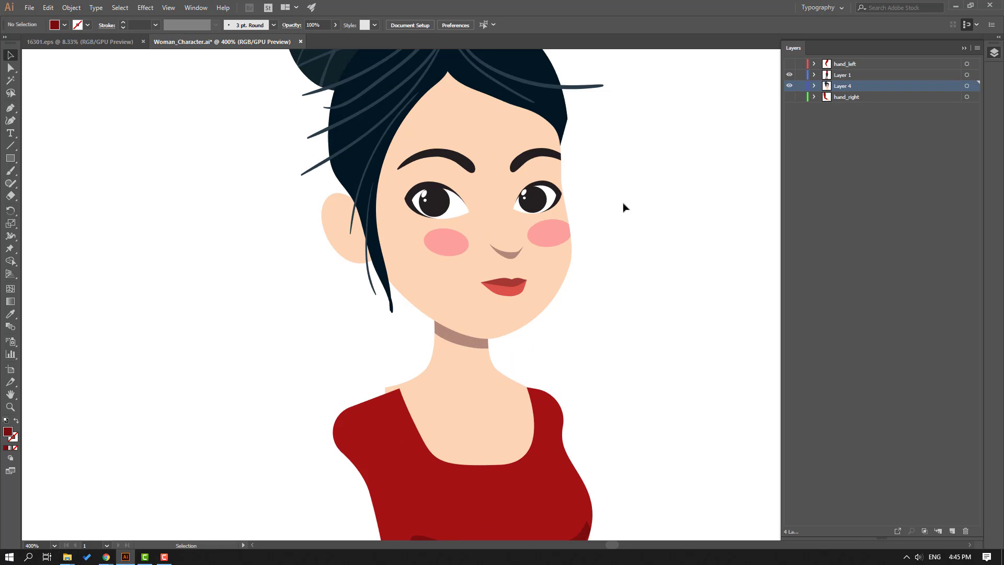
Scale the head on Layer 4 down to about 146 × 248 px and nudge it slightly right and up to fit the neckline
click(968, 87)
key(ctrl+minus)
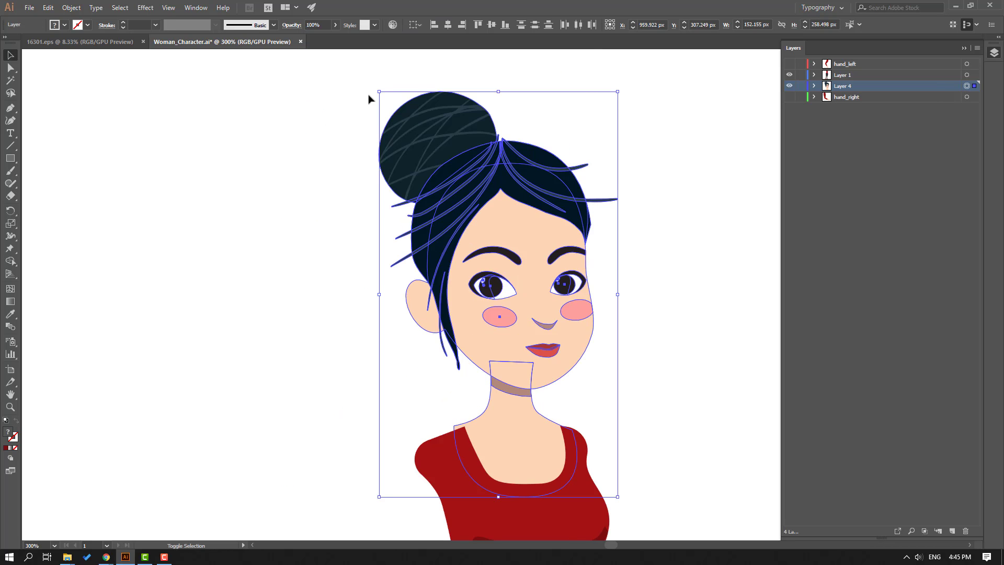
drag(377, 92, 387, 107)
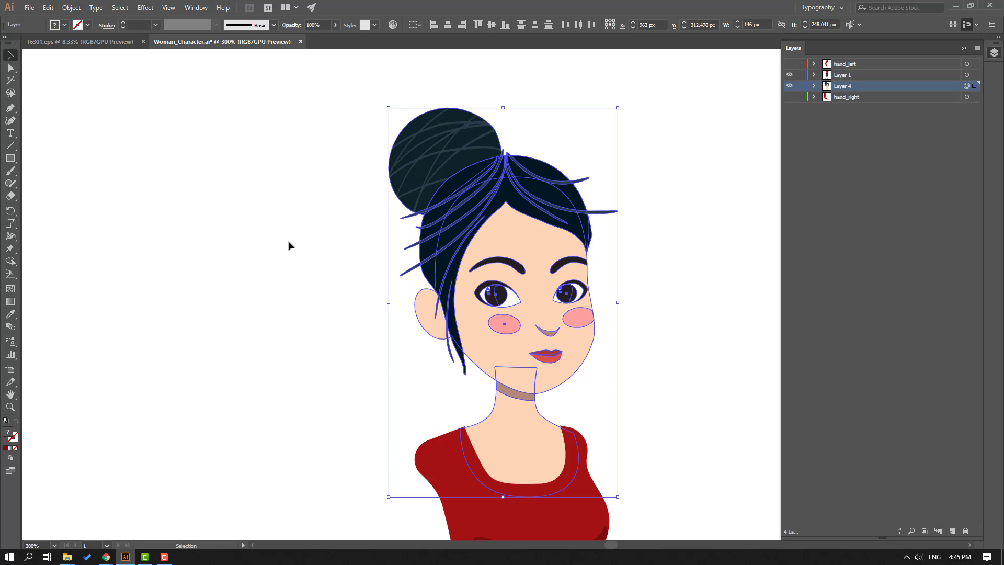
key(Right)
key(Up)
click(237, 328)
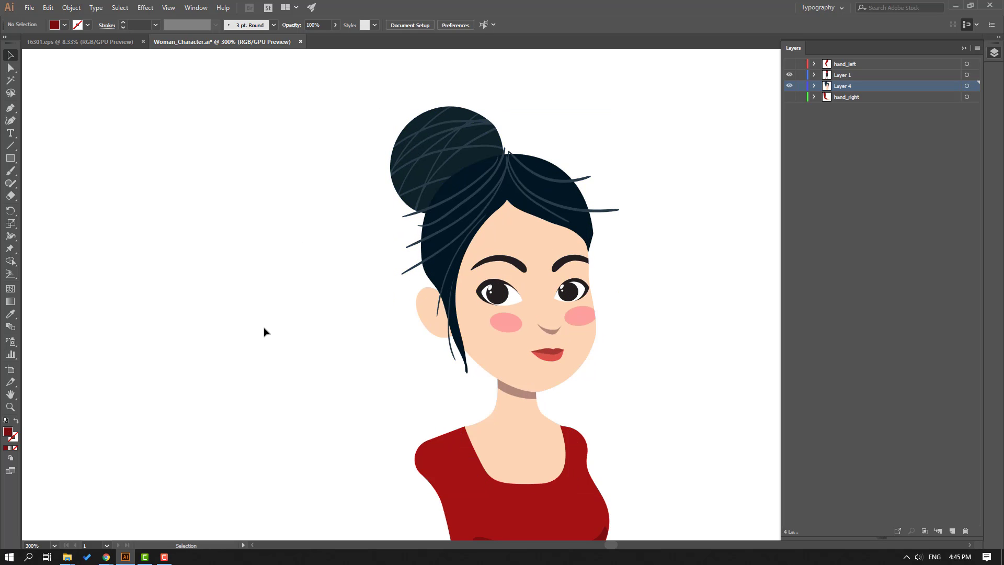
Nest Layer 4 inside Layer 1 beneath its existing path and group, and save the file
drag(390, 432, 306, 373)
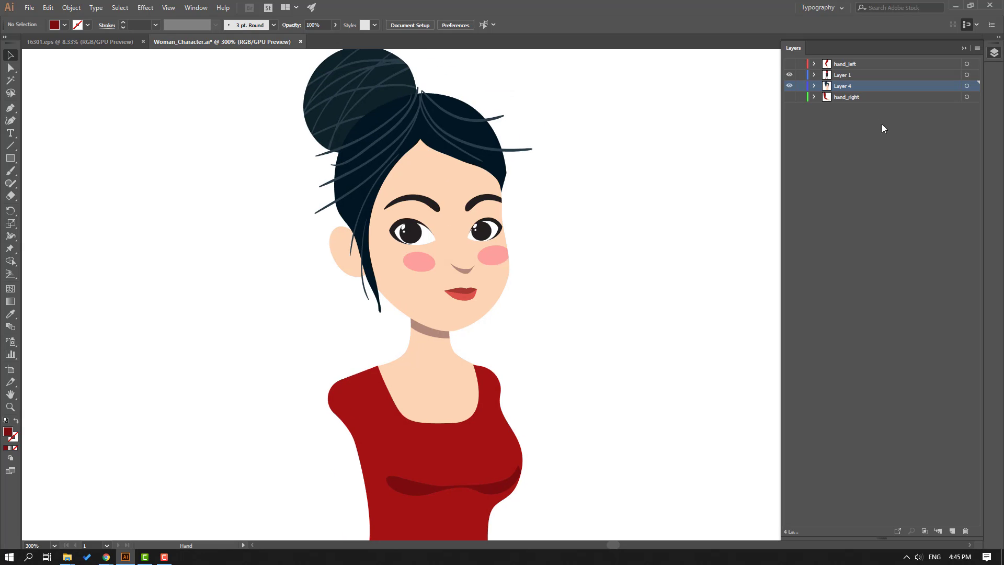
drag(839, 89, 843, 76)
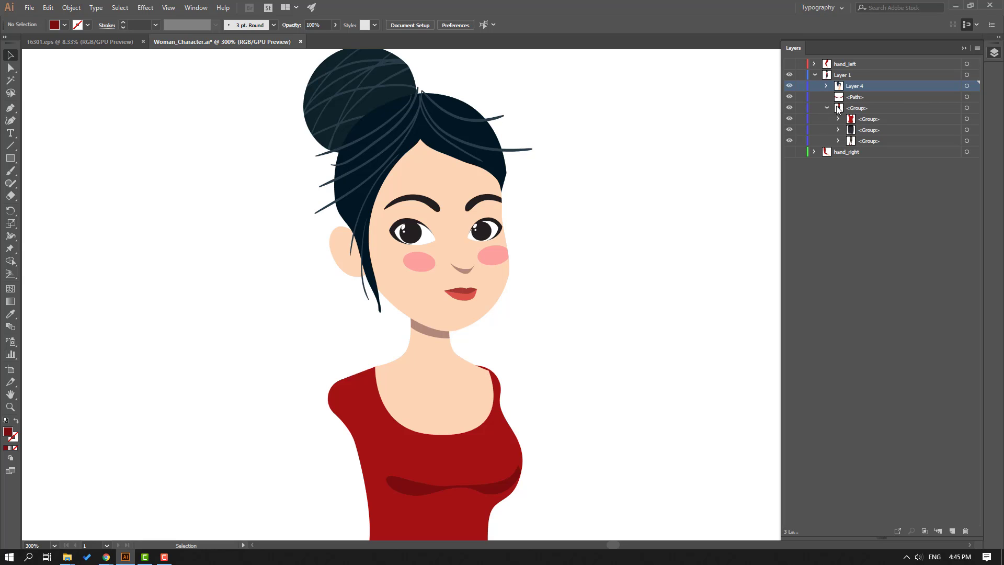
drag(857, 89, 855, 112)
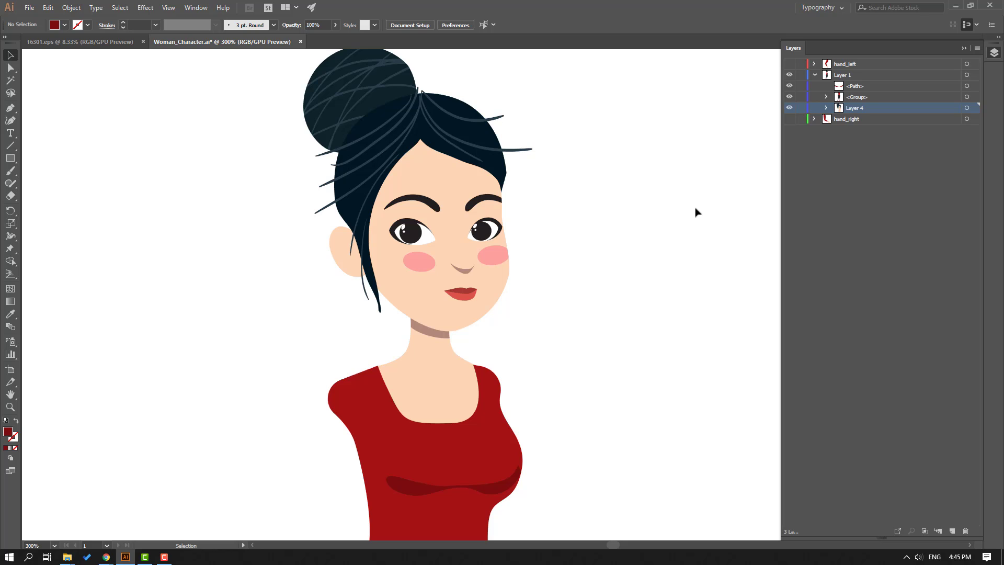
key(ctrl+s)
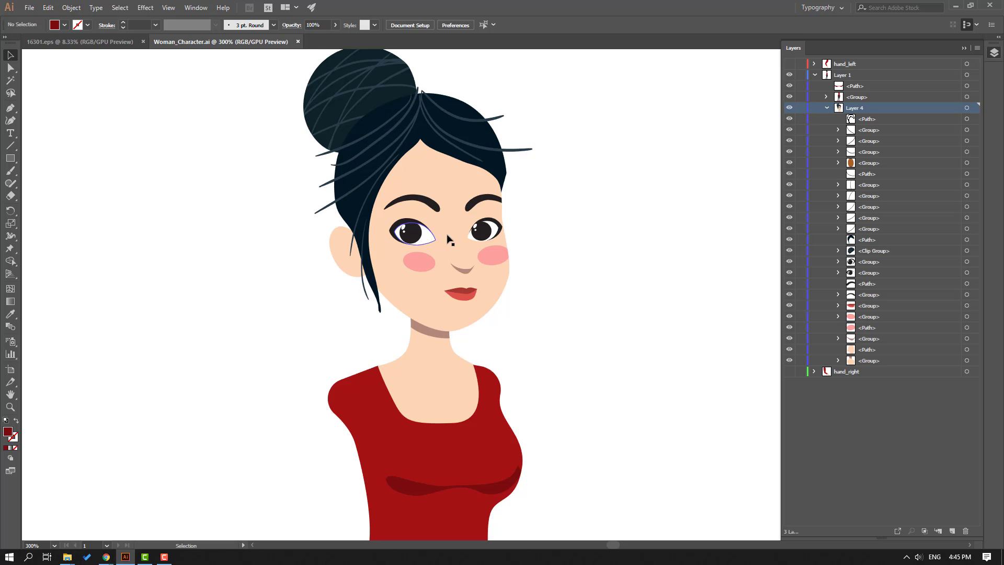
Add a new layer above Layer 1 and move all of Layer 4's head pieces into it, leaving out the neck group
drag(569, 262, 526, 338)
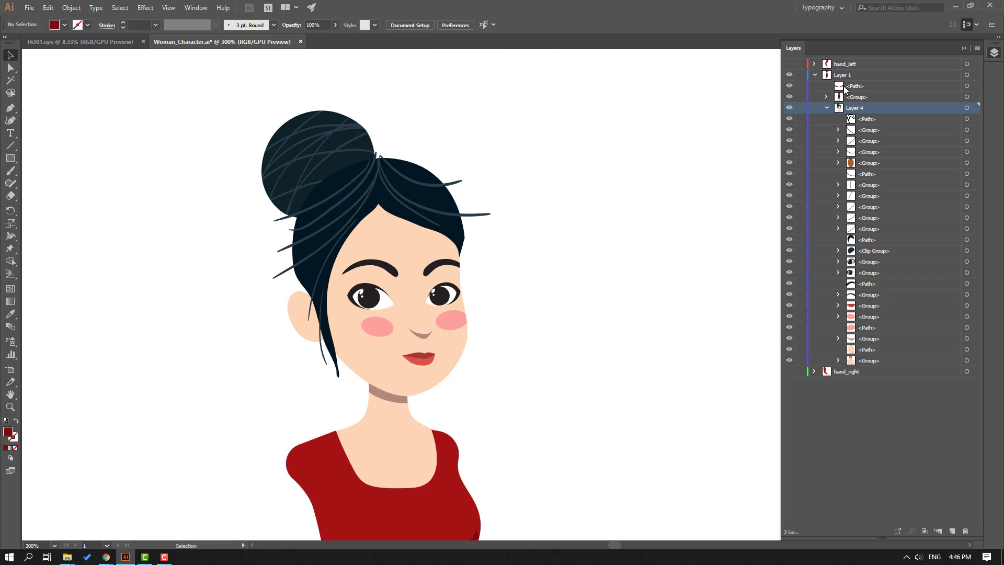
click(841, 76)
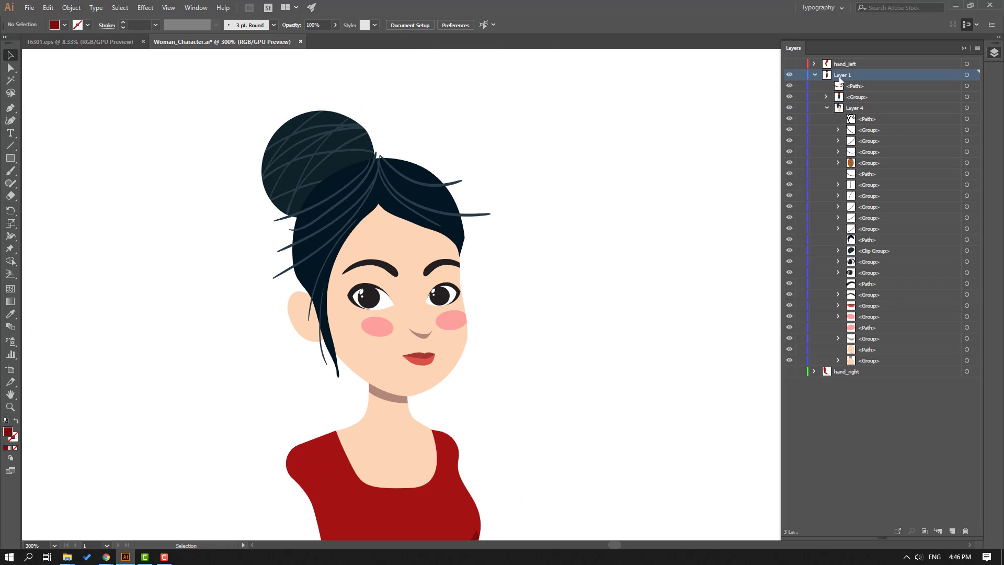
click(952, 532)
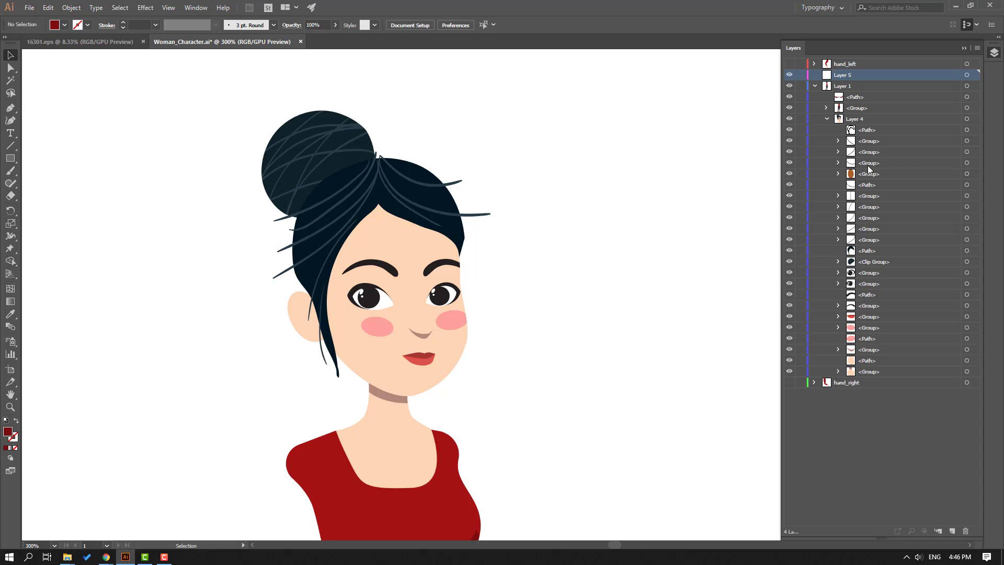
click(865, 132)
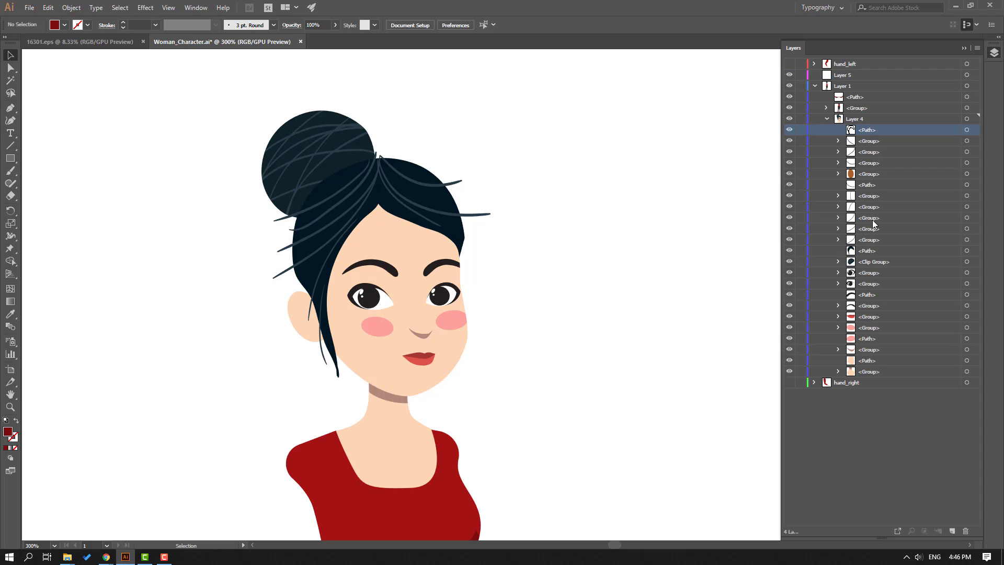
shift+click(862, 361)
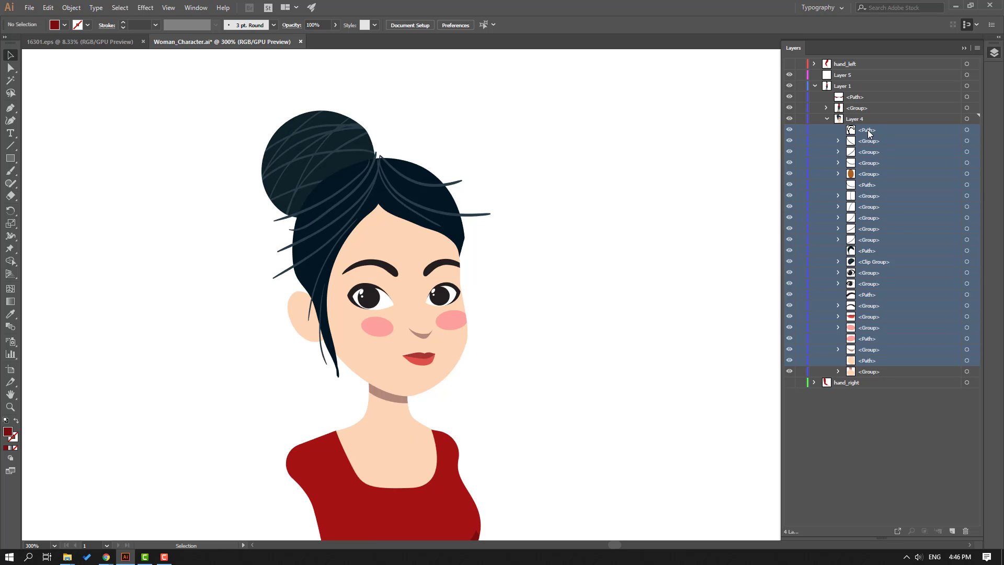
drag(869, 134, 845, 74)
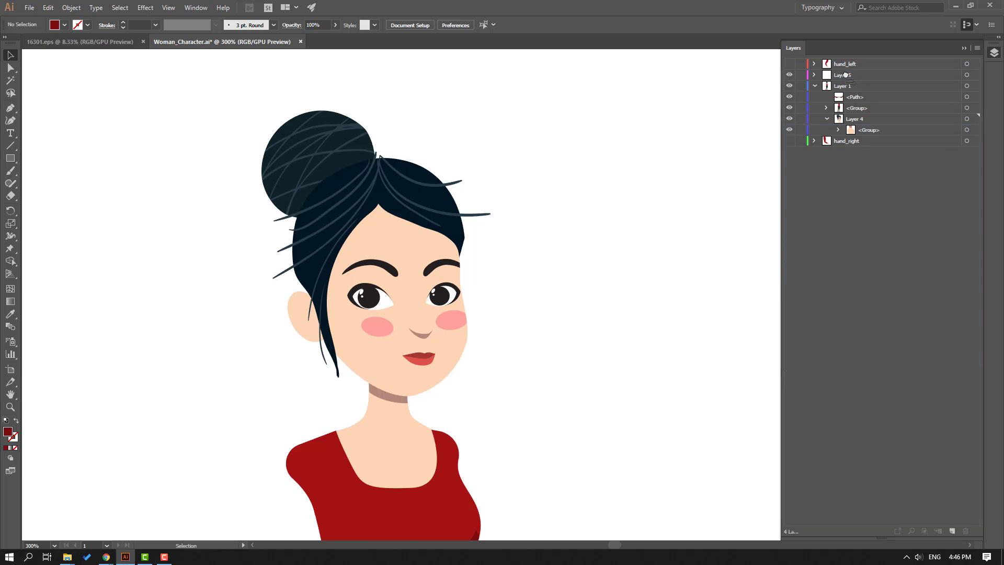
click(814, 85)
Toggle Layer 5's visibility to check which parts of the character it holds
click(790, 74)
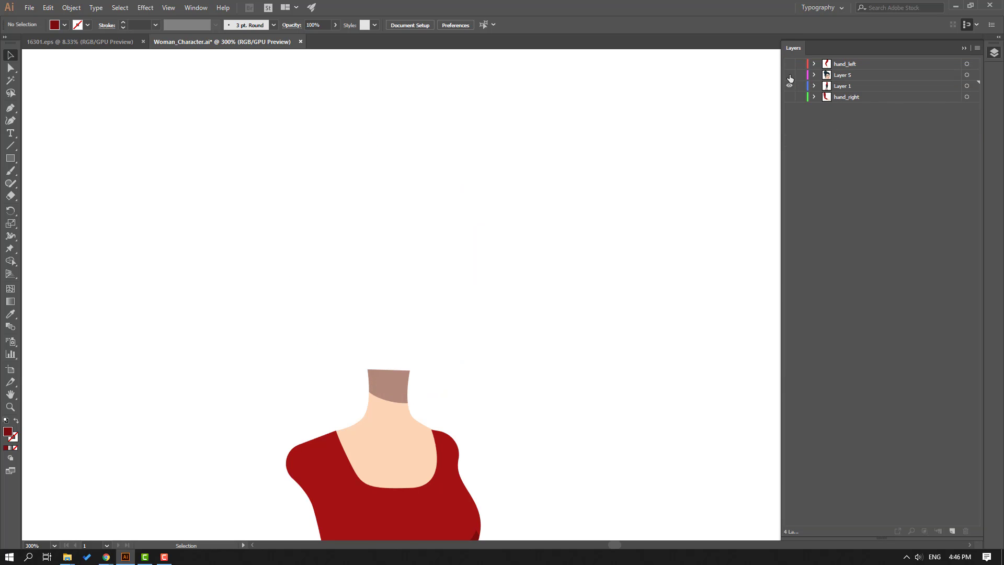
click(790, 75)
click(790, 74)
click(789, 75)
click(790, 74)
click(790, 74)
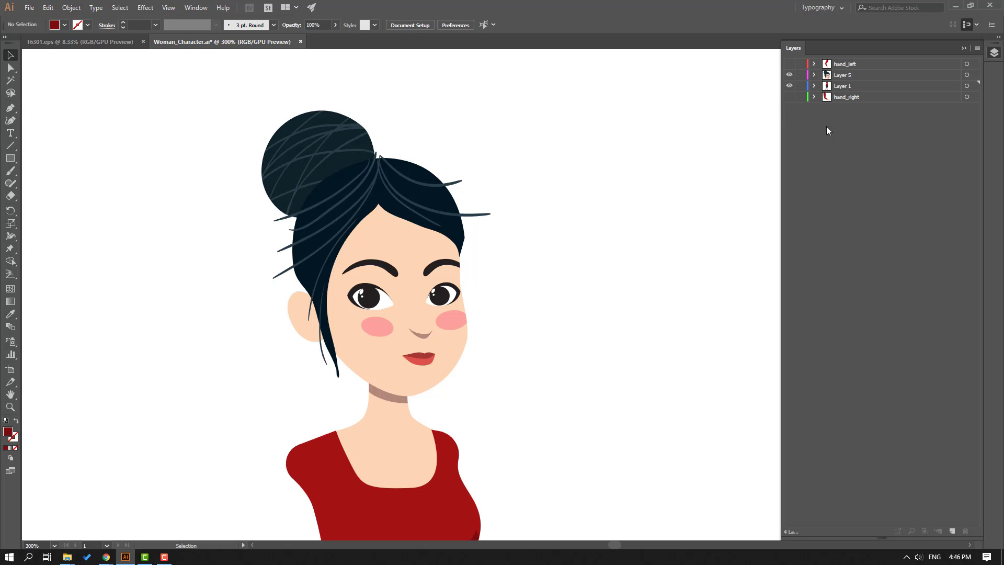
Rename Layer 5 as head and Layer 1 as body, and save the file
double_click(837, 75)
text(head)
key(Return)
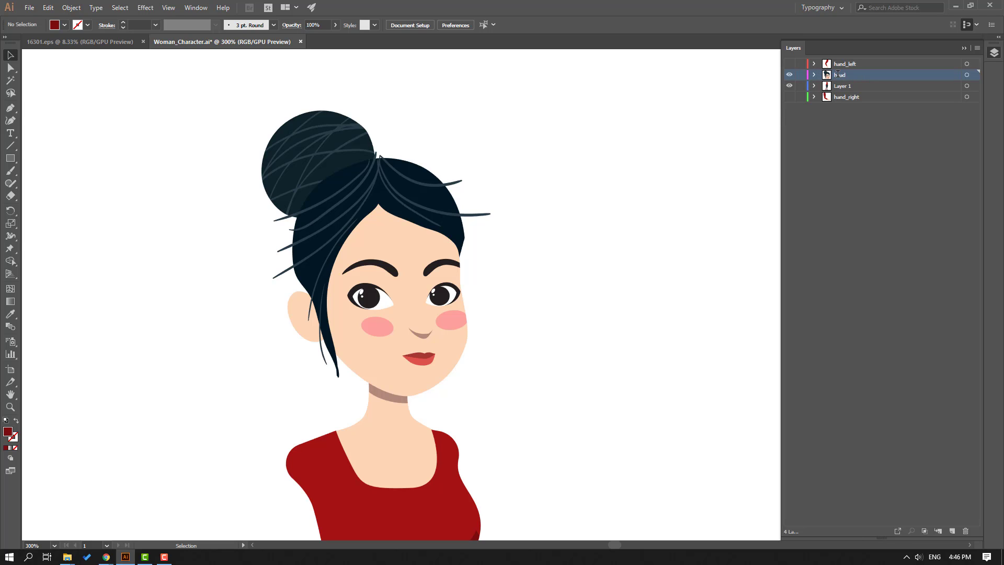
double_click(842, 86)
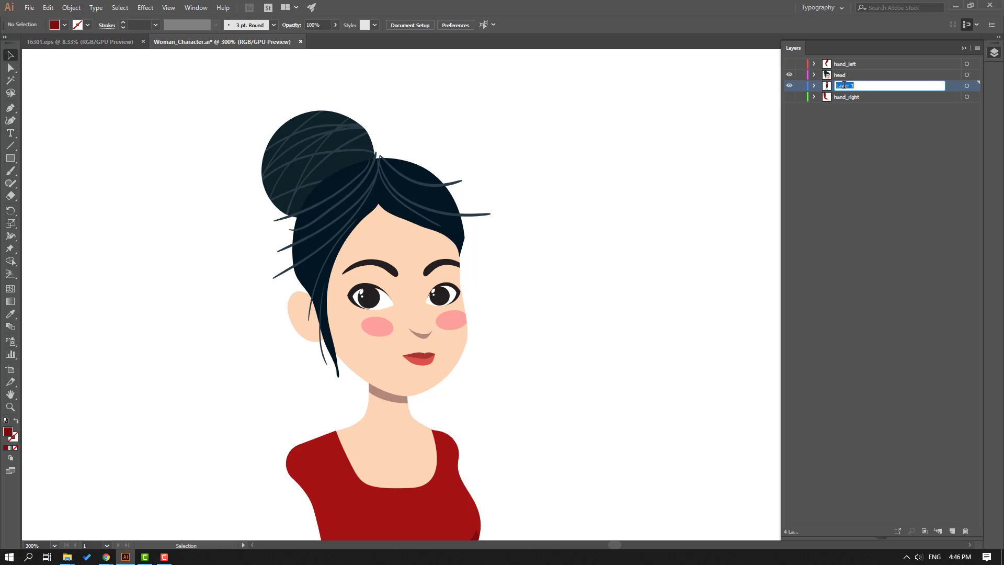
text(body)
key(Return)
key(ctrl+s)
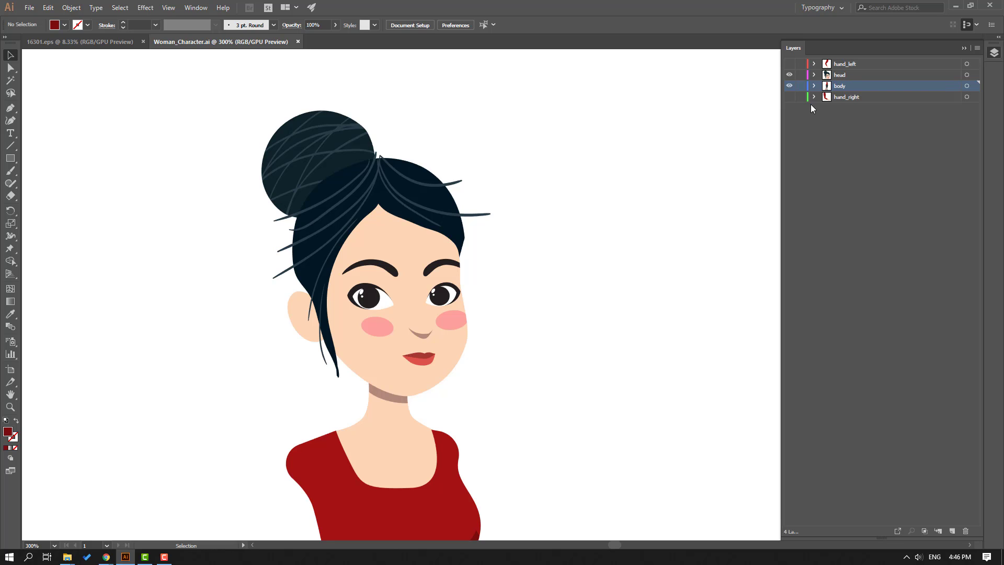
Delete the dark outline shape around each of the woman's eyes in the head layer
click(814, 75)
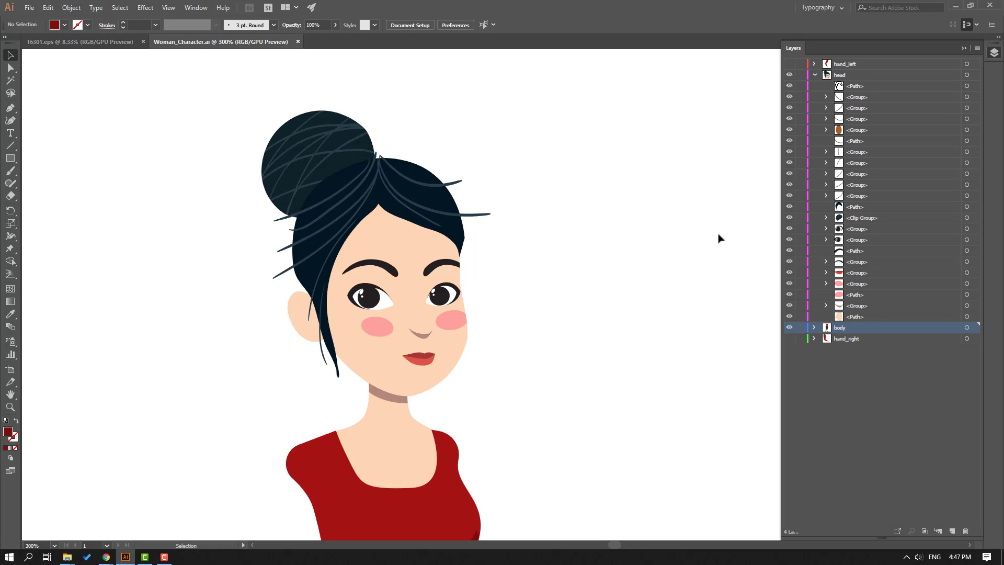
key(ctrl+plus)
key(ctrl+plus)
key(ctrl+plus)
key(ctrl+plus)
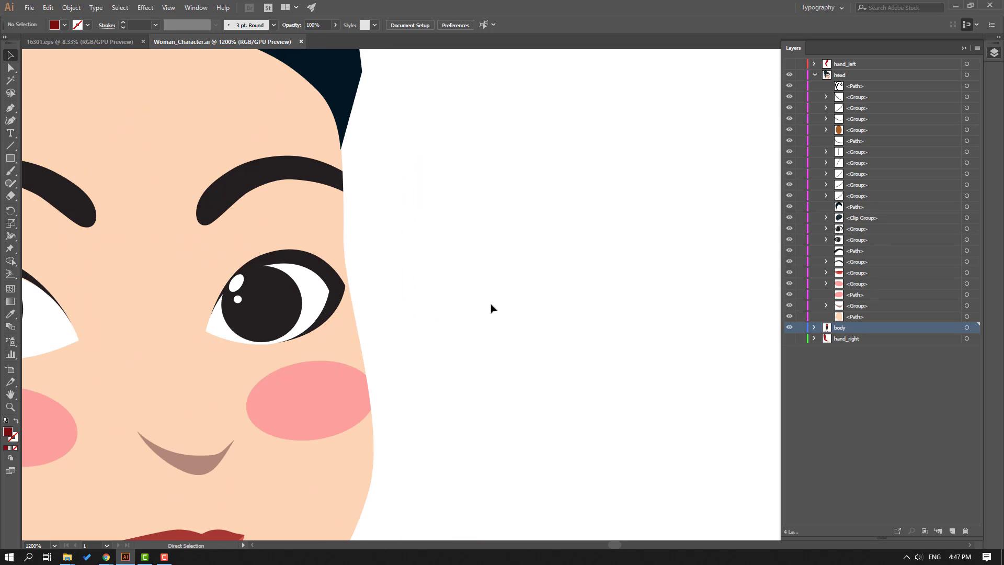
drag(490, 308, 525, 306)
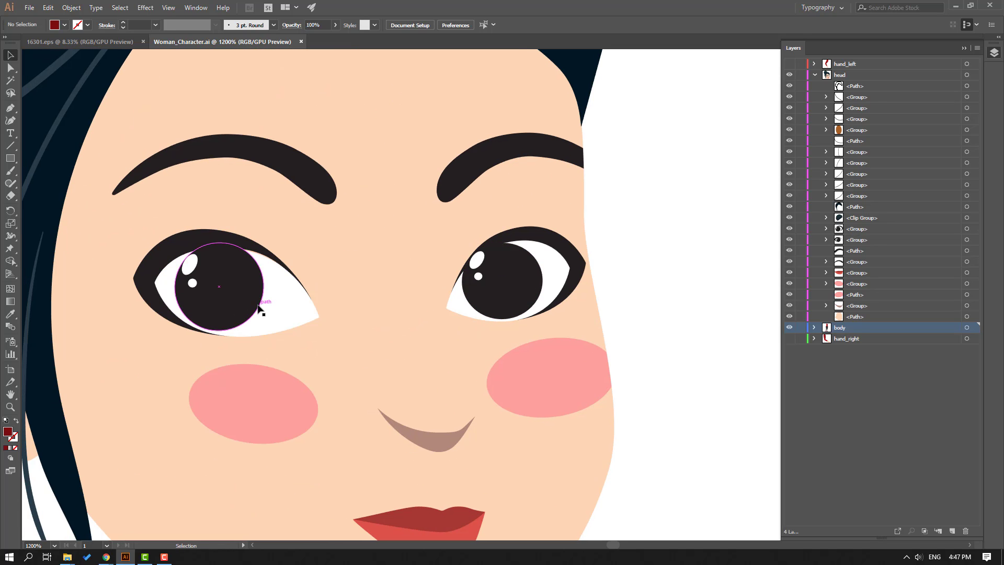
key(v)
click(168, 245)
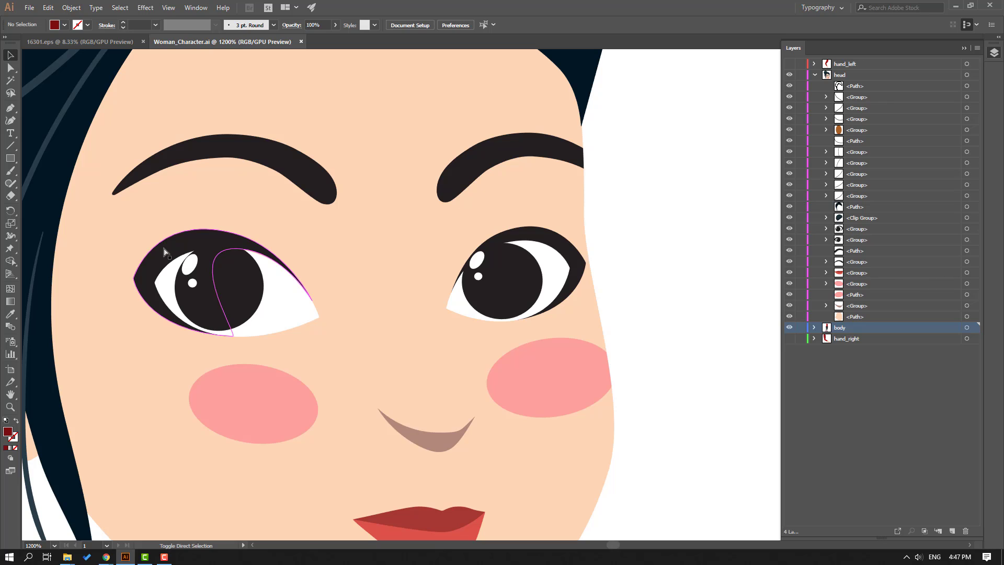
key(Delete)
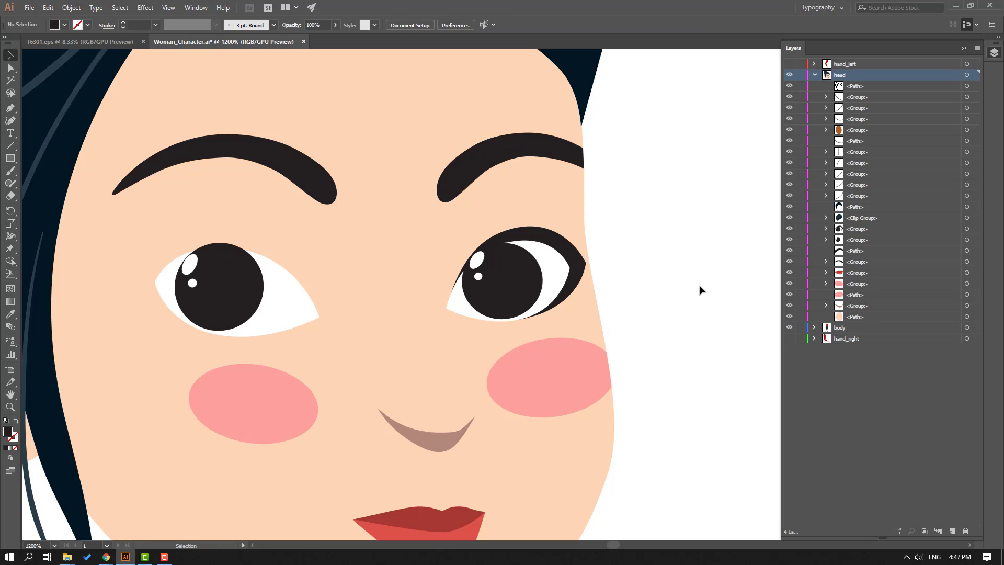
click(584, 257)
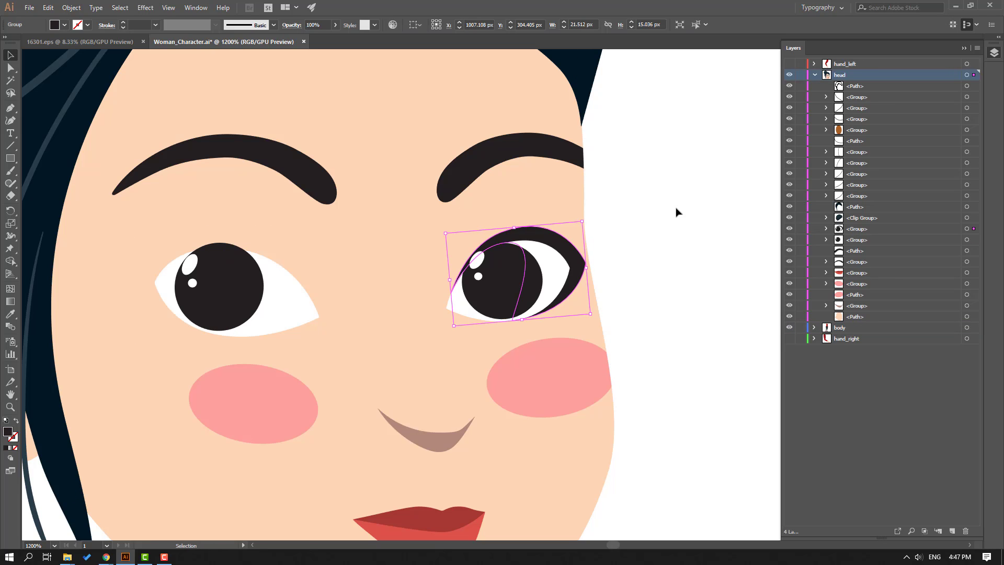
key(Delete)
scroll(687, 223, down, 1)
scroll(680, 219, up, 1)
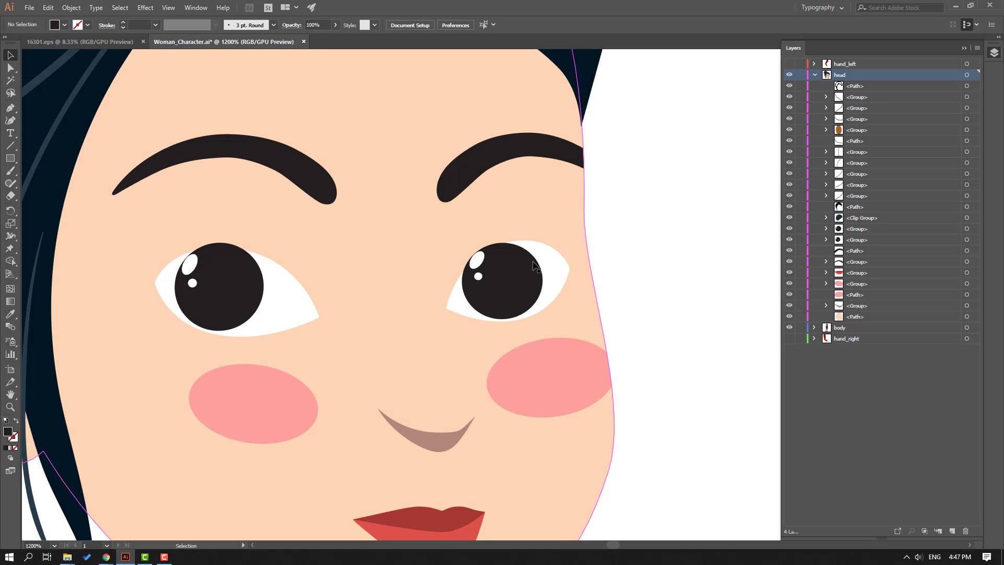
Delete the white shapes of both eyes, keeping the black pupils with their highlights
click(559, 269)
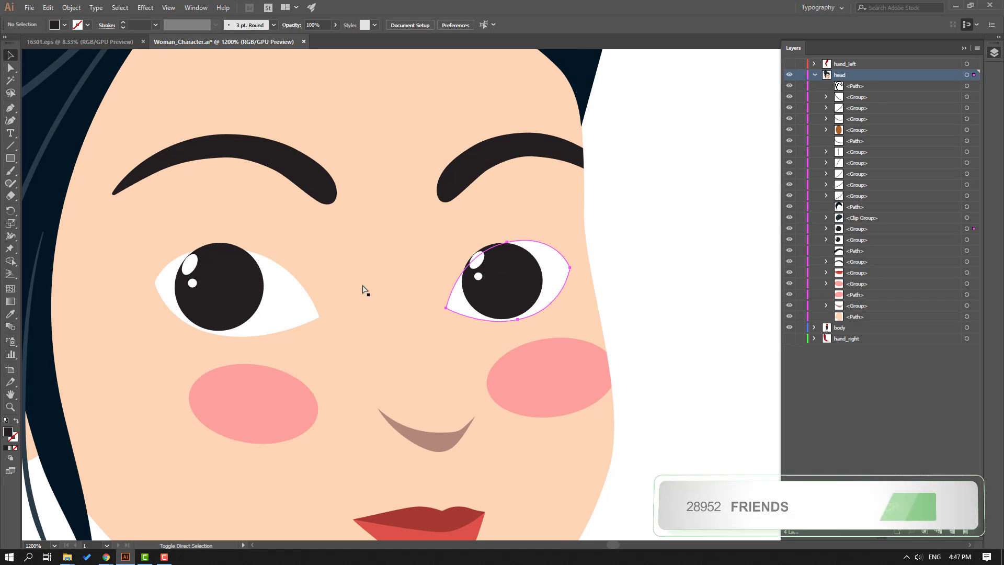
shift+click(296, 308)
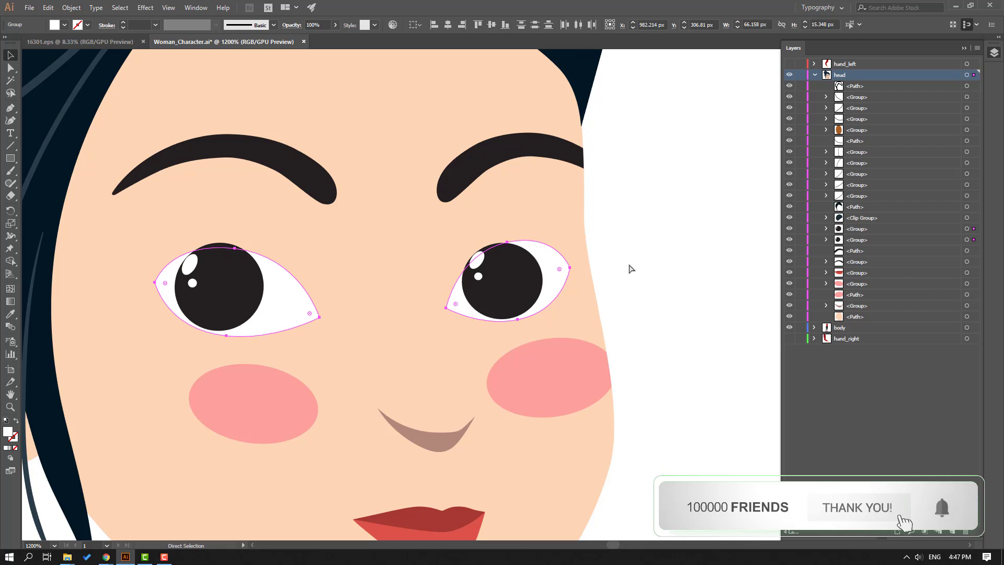
key(Delete)
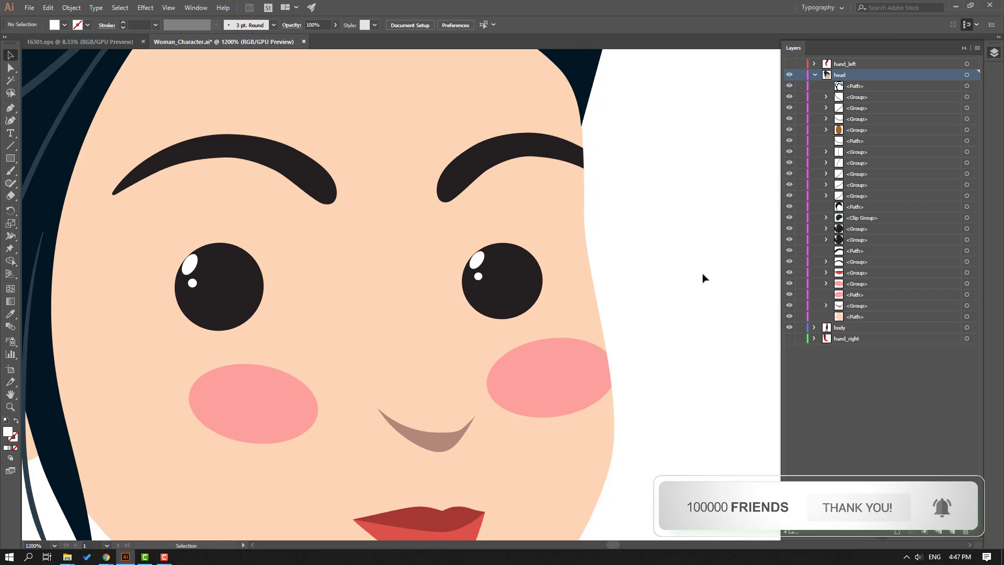
Paste the white eye shapes in place on a new layer named eye_white and hide that layer
click(953, 530)
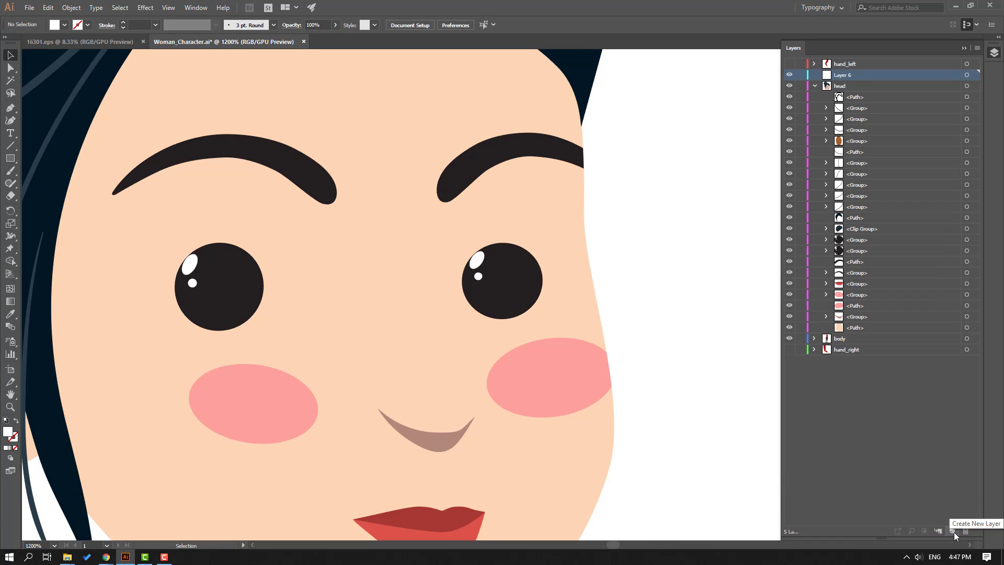
key(ctrl+f)
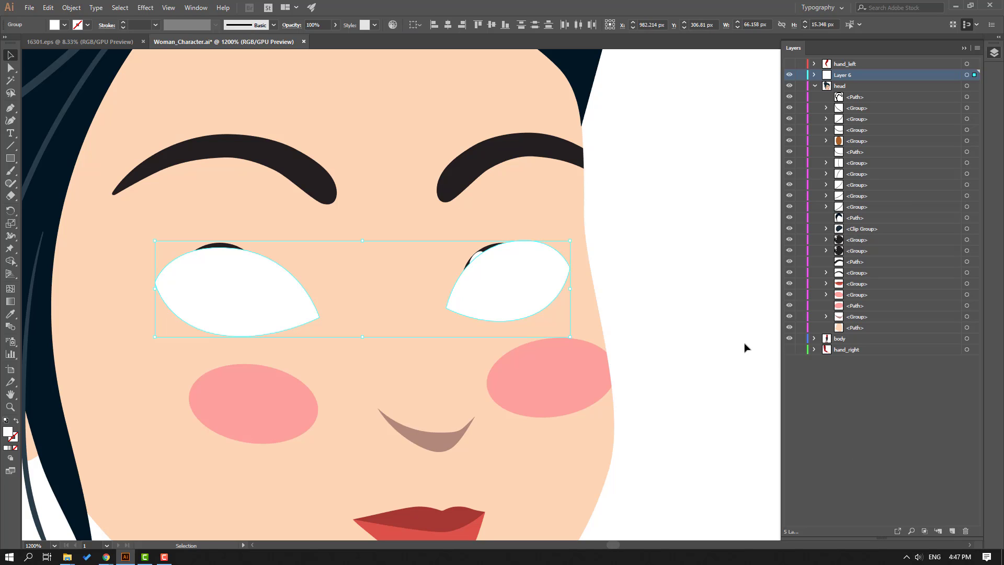
click(745, 348)
click(789, 74)
double_click(839, 75)
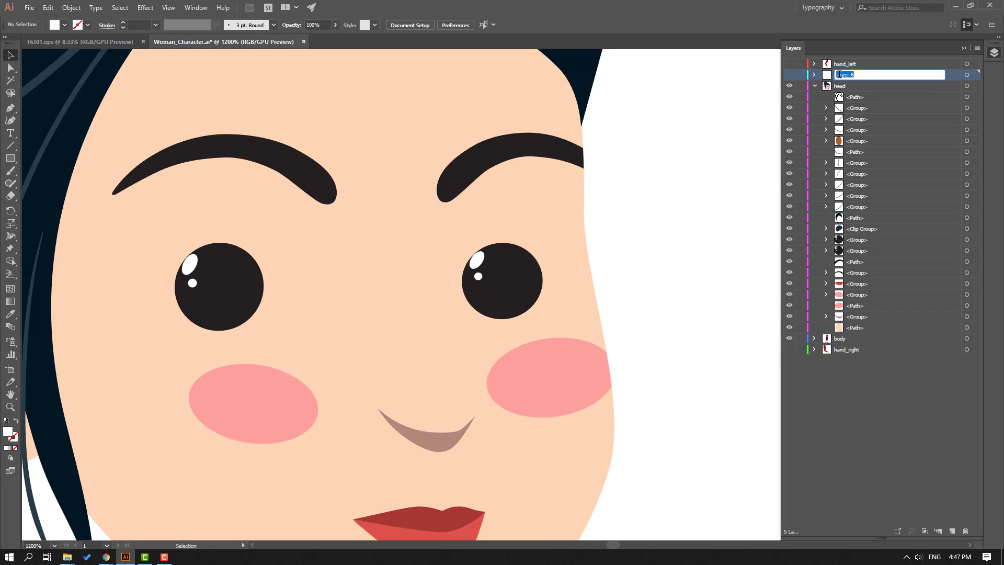
text(eye_white)
key(Return)
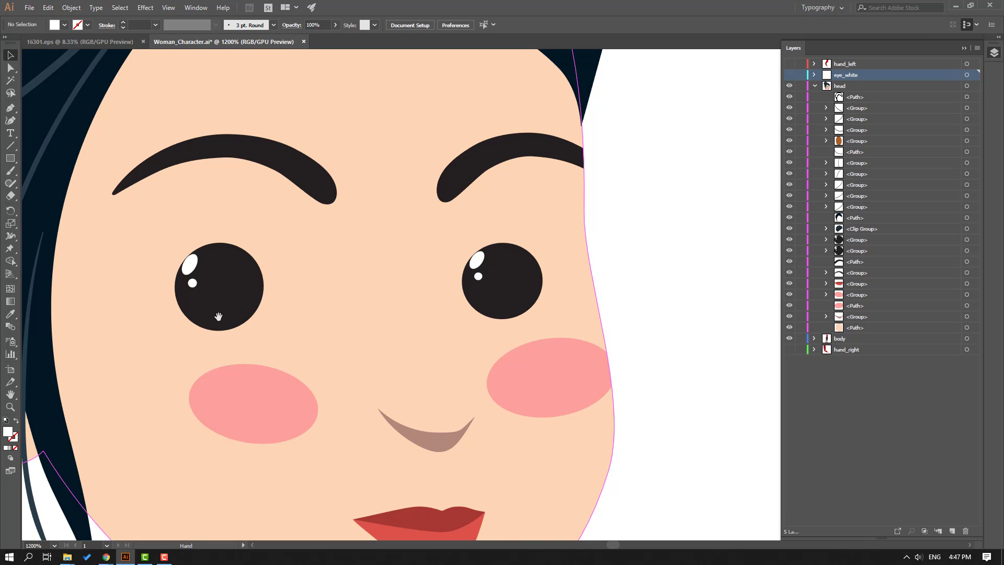
Cut both black pupils together with their white highlights from the head layer
drag(214, 314, 312, 336)
key(ctrl+equal)
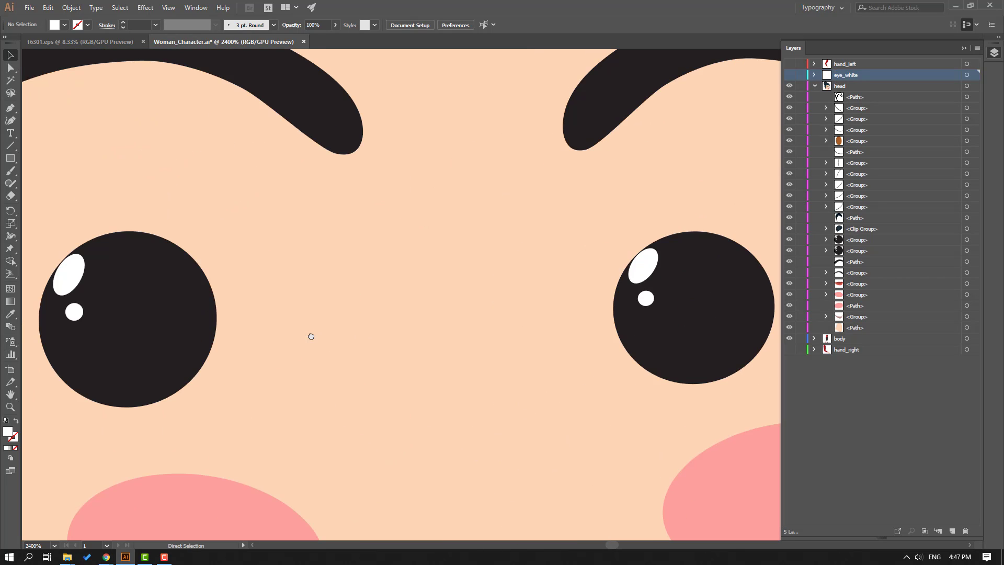
click(73, 274)
shift+click(74, 313)
shift+click(146, 285)
shift+click(643, 266)
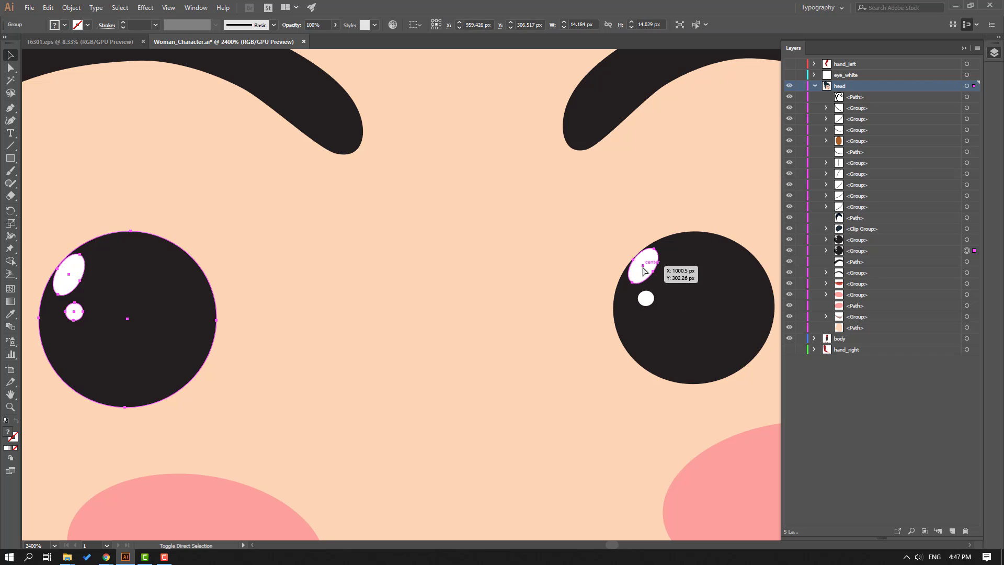
shift+click(646, 300)
shift+click(703, 287)
key(ctrl+minus)
key(ctrl+minus)
key(ctrl+minus)
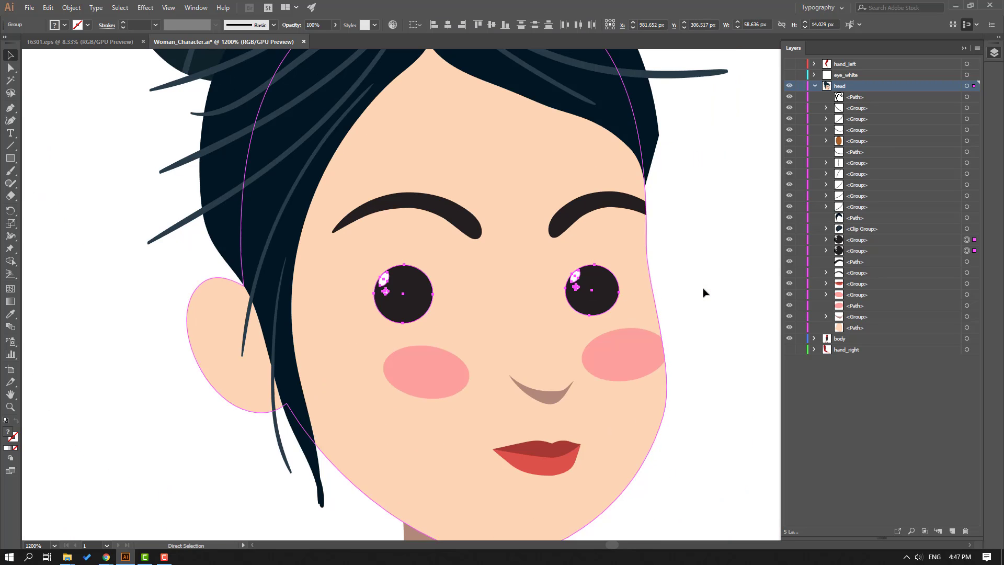
key(Delete)
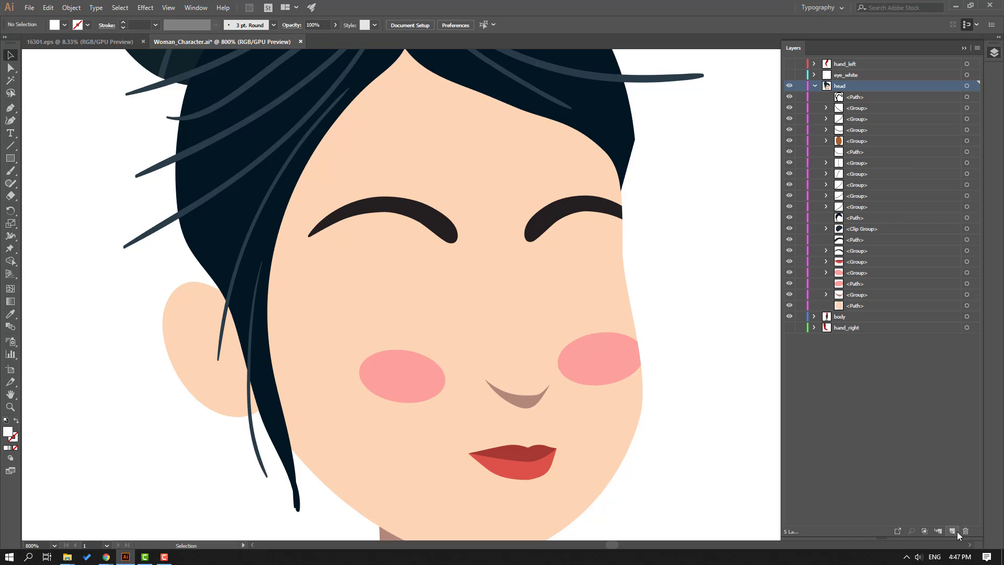
Paste the pupils in place on a new layer named eye_ball and save the file
click(955, 531)
key(ctrl+f)
click(755, 230)
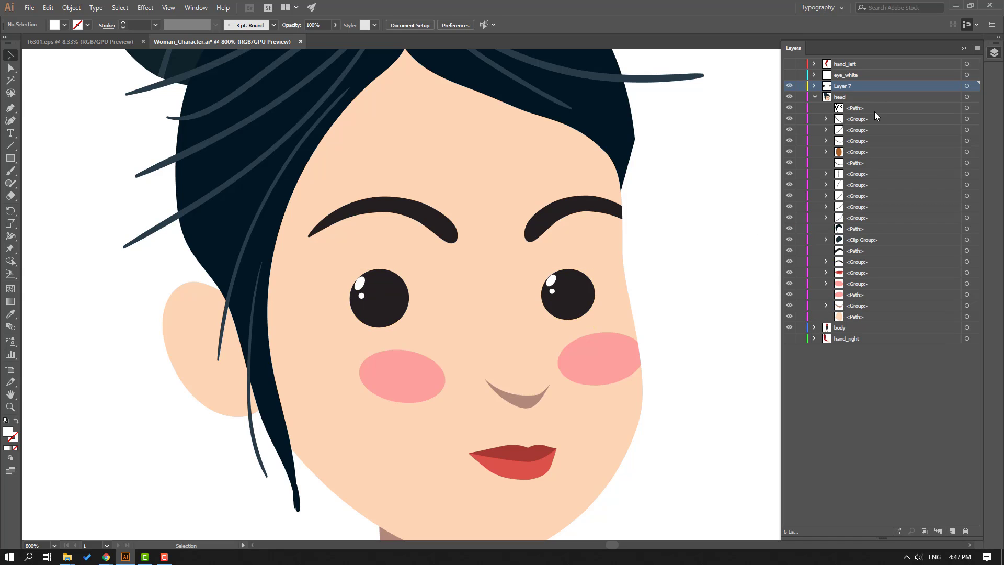
double_click(842, 87)
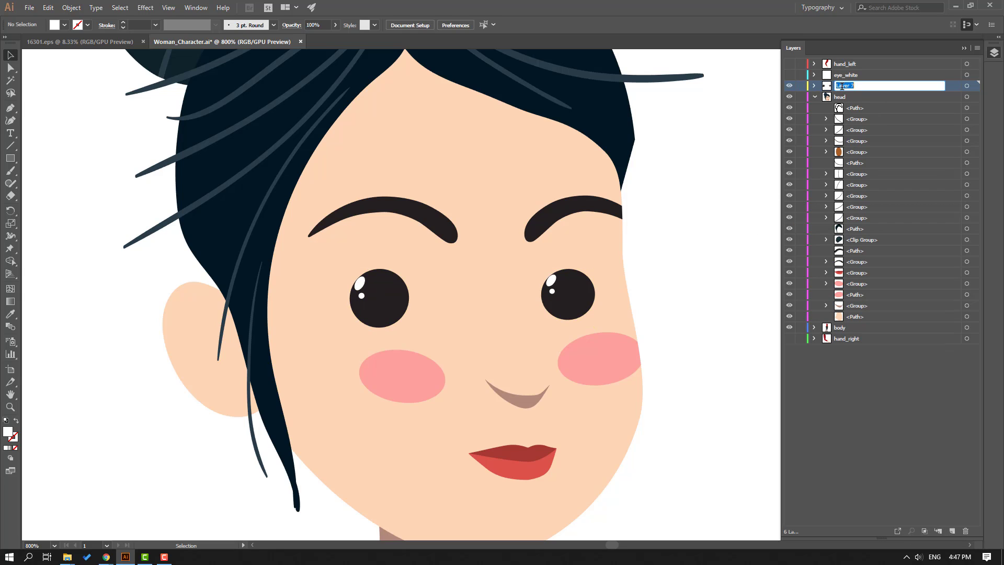
text(eye_ball)
key(Return)
key(ctrl+s)
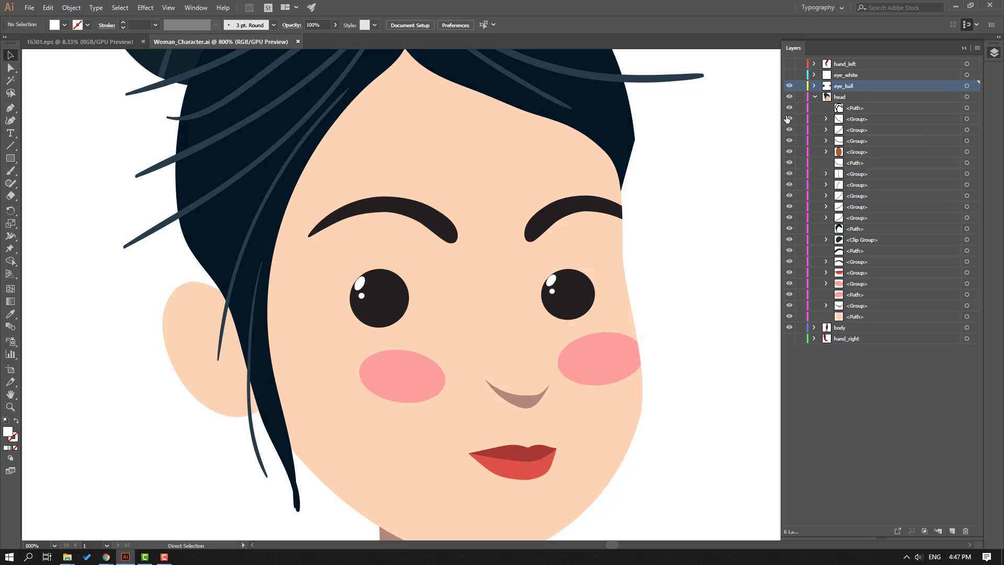
Show the eye_white layer, move eye_ball above it in the layer order, and hide both eye layers
click(790, 75)
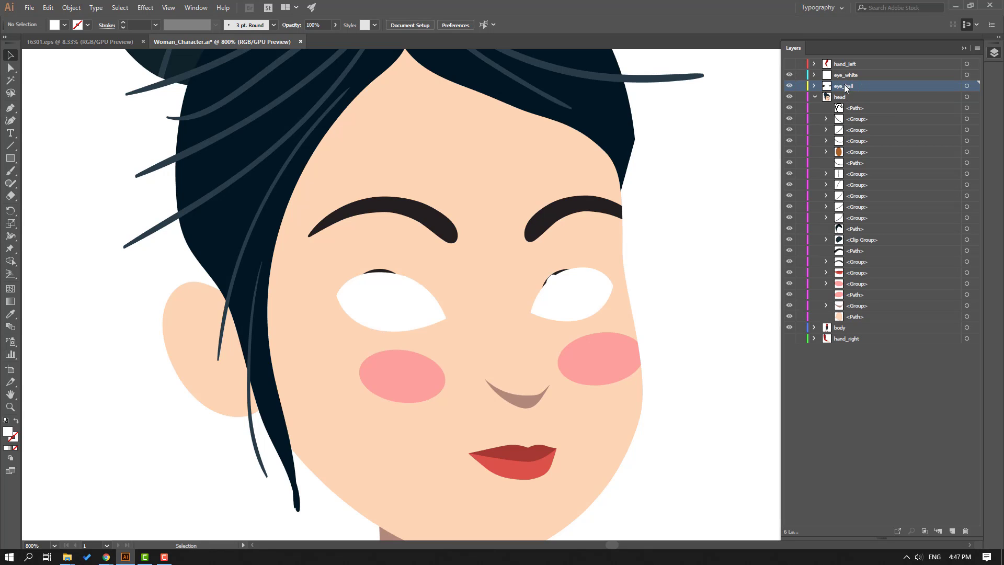
drag(845, 87, 849, 80)
drag(789, 75, 789, 85)
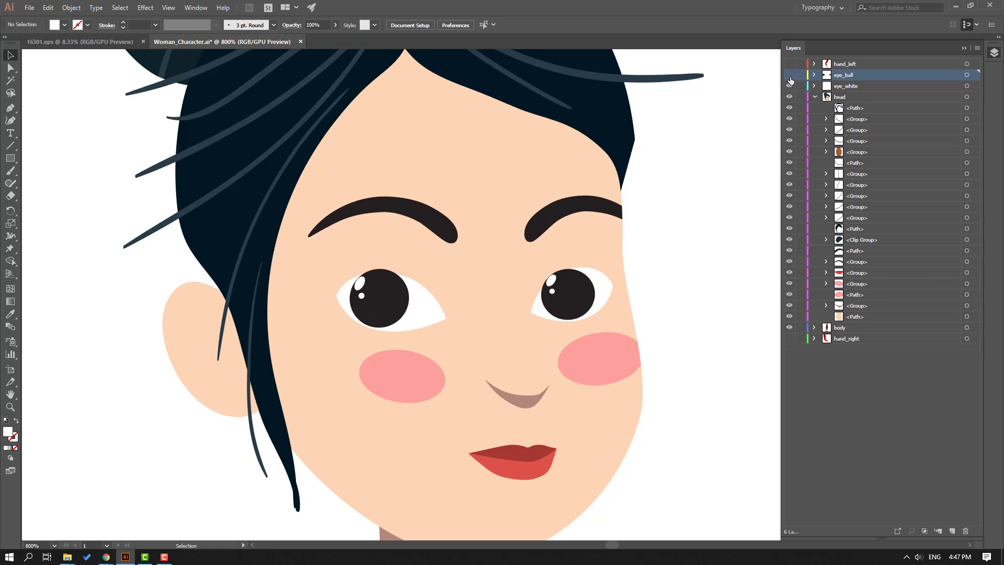
Move both eyebrows from the head layer in place onto a new layer named eyebrown and hide it
click(424, 220)
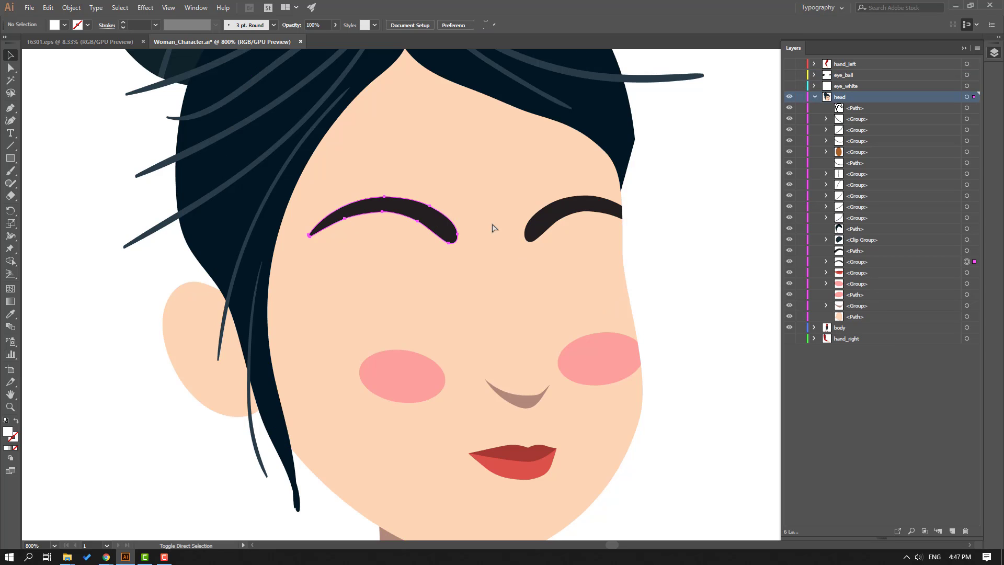
shift+click(545, 222)
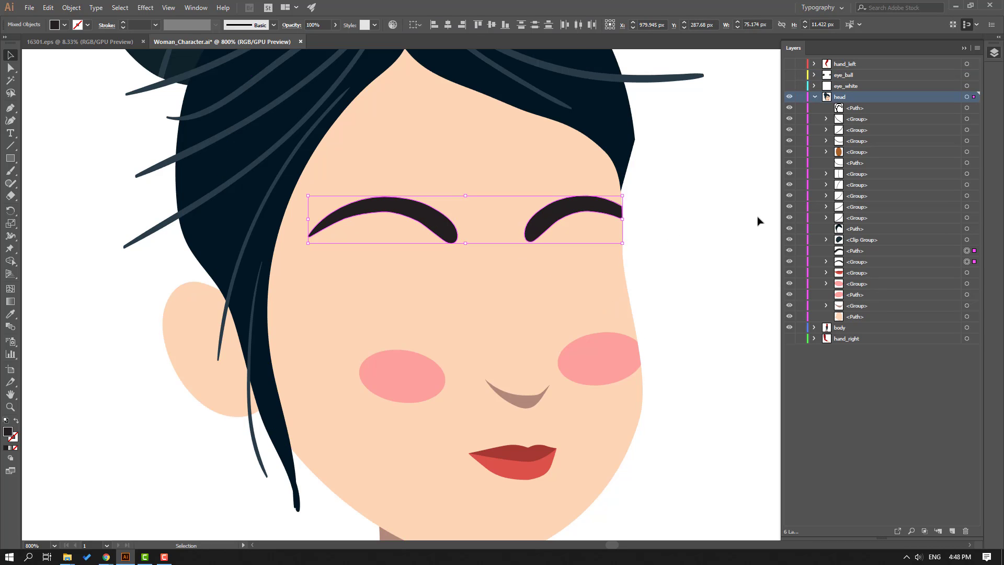
key(Delete)
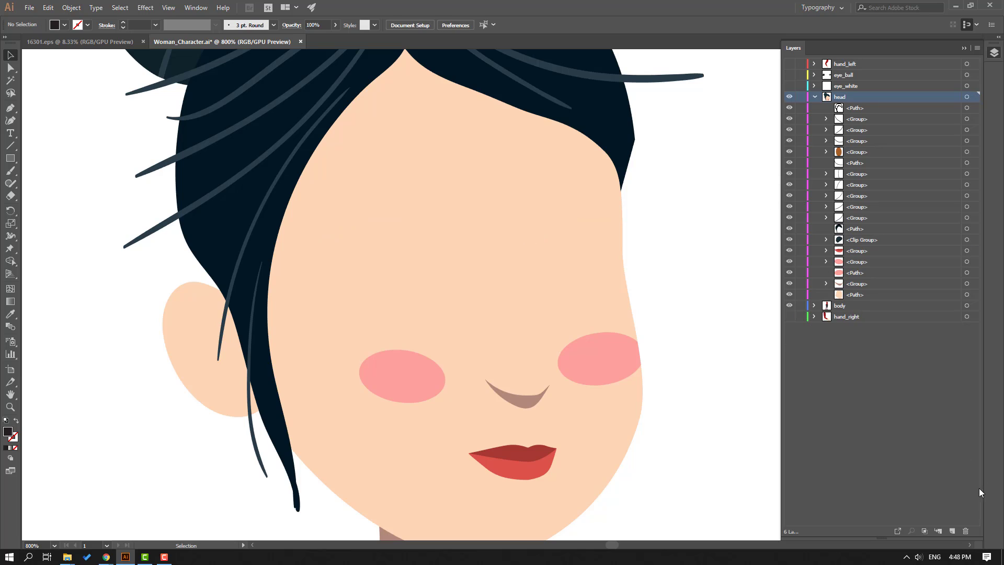
click(952, 531)
key(ctrl+f)
double_click(846, 97)
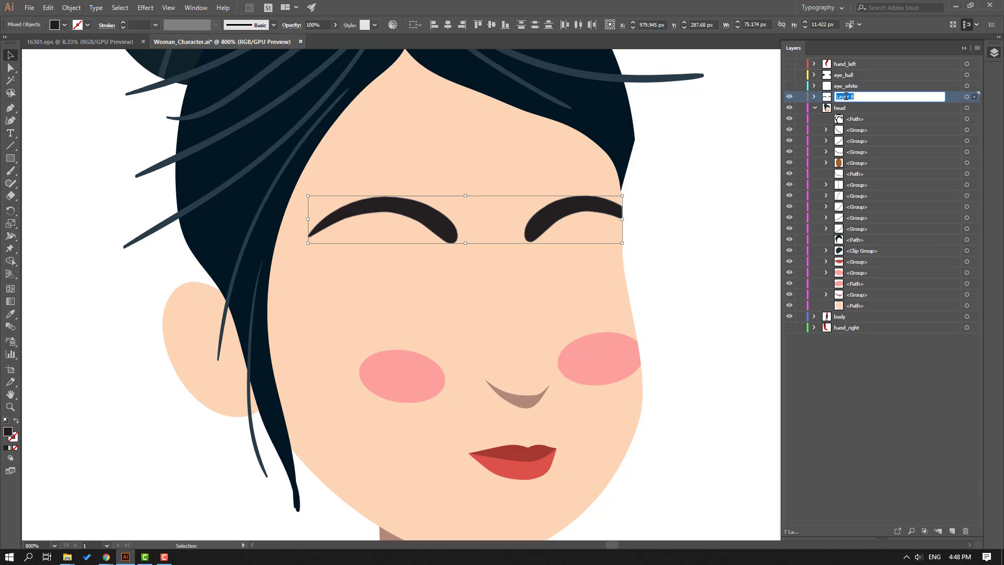
text(eyebrown)
key(Return)
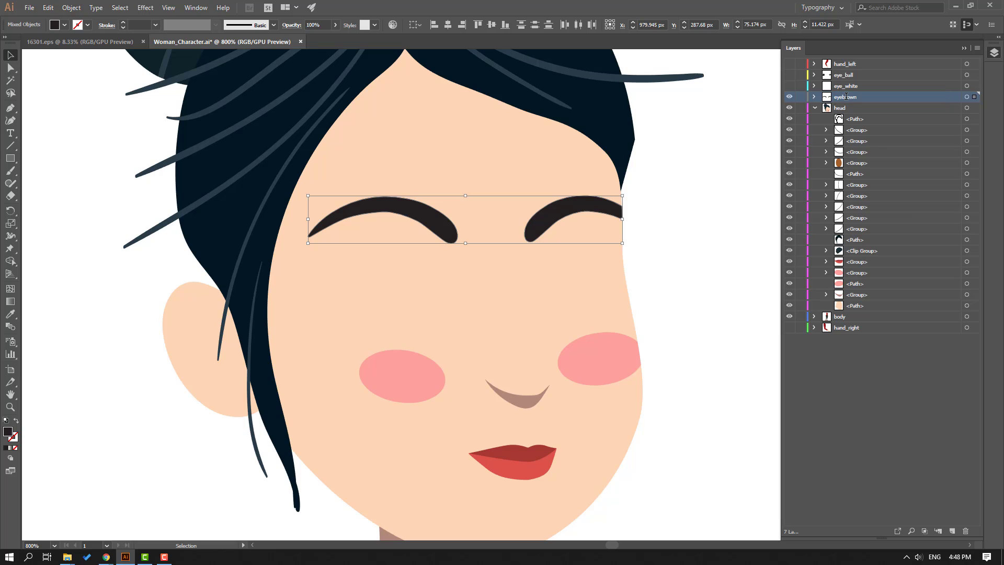
click(789, 96)
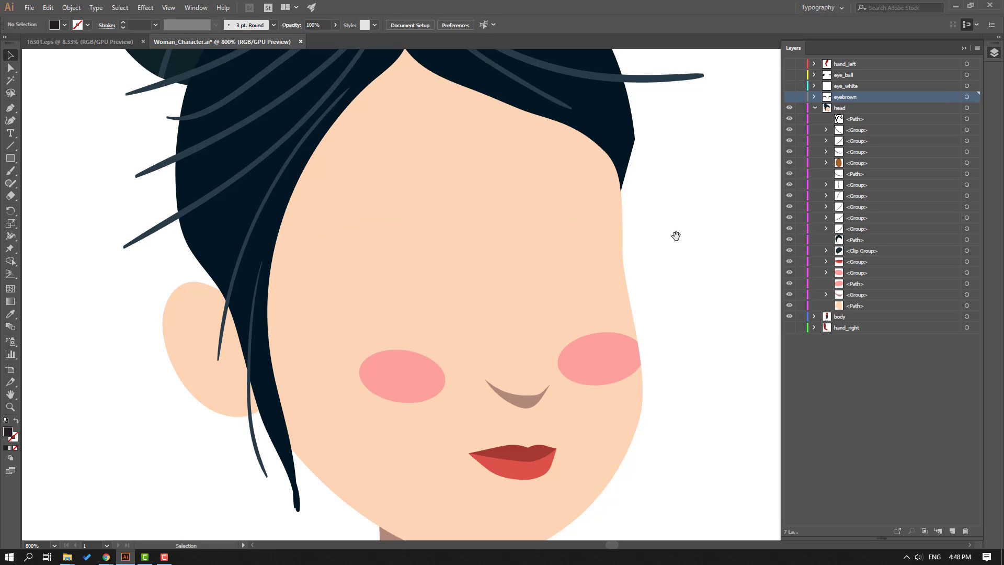
Delete both pink cheek ovals from the head layer
drag(675, 233, 647, 228)
click(585, 352)
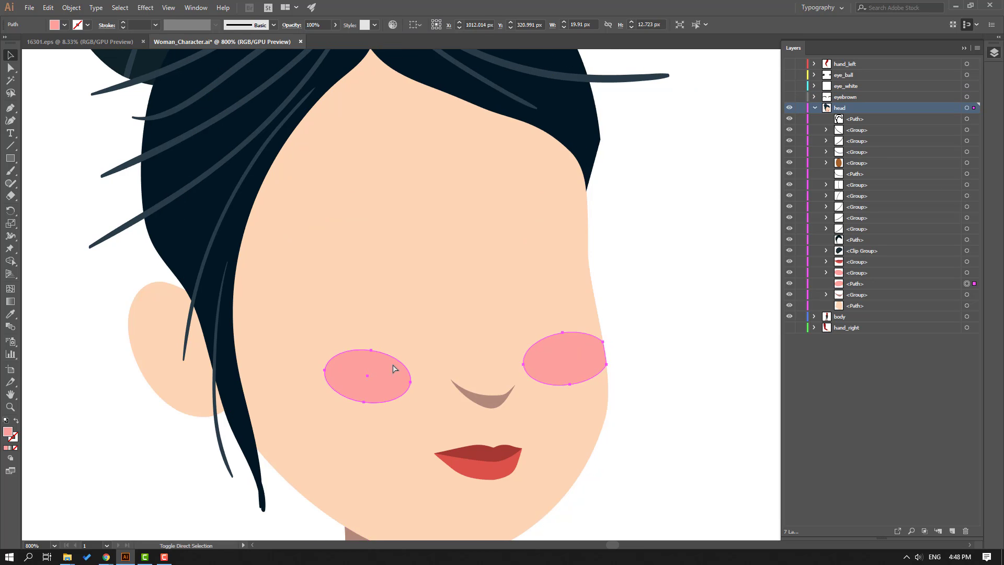
shift+click(394, 363)
key(Delete)
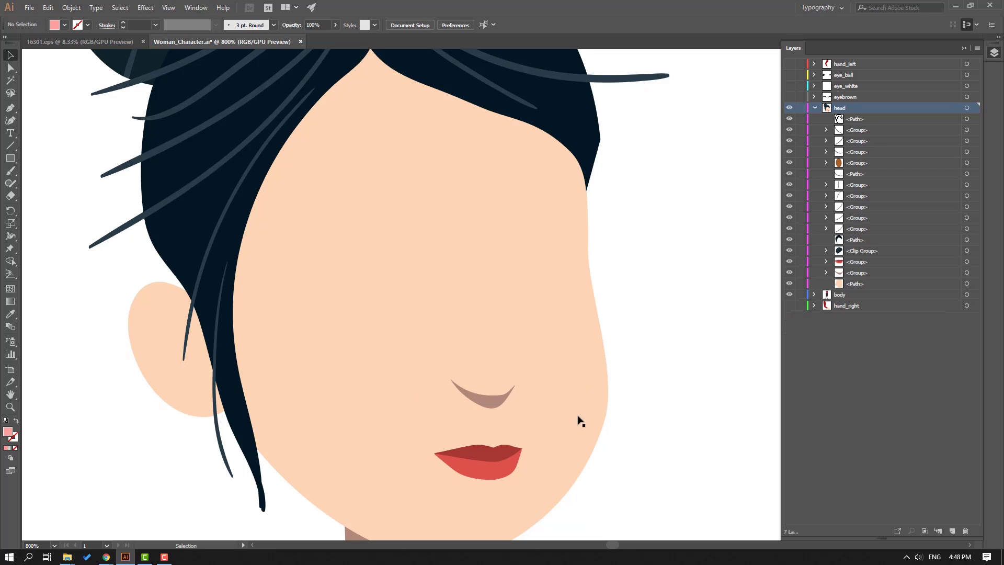
Move the nose from the head layer in place onto a new layer named nose and hide it
click(510, 400)
key(Delete)
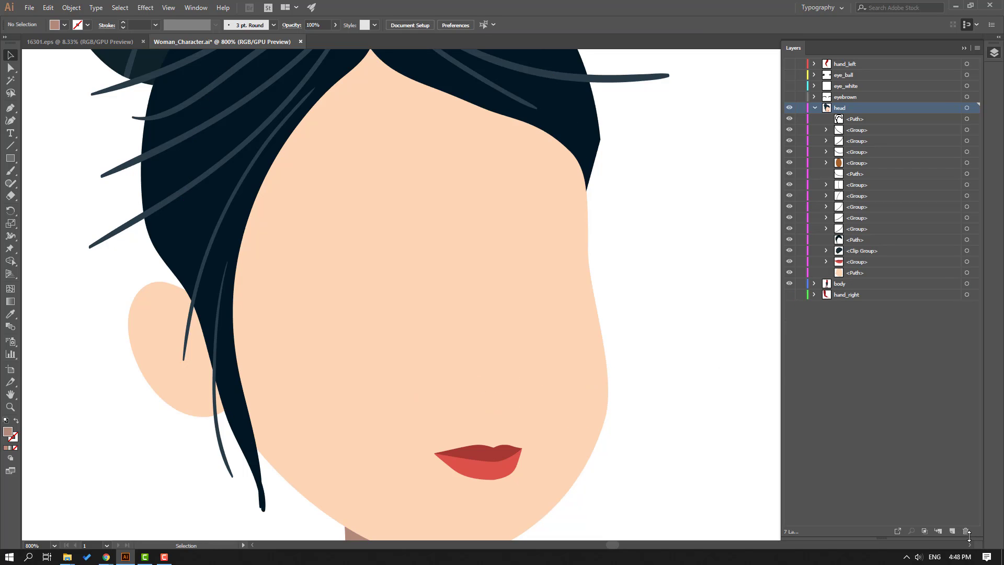
click(953, 530)
key(ctrl+f)
click(722, 285)
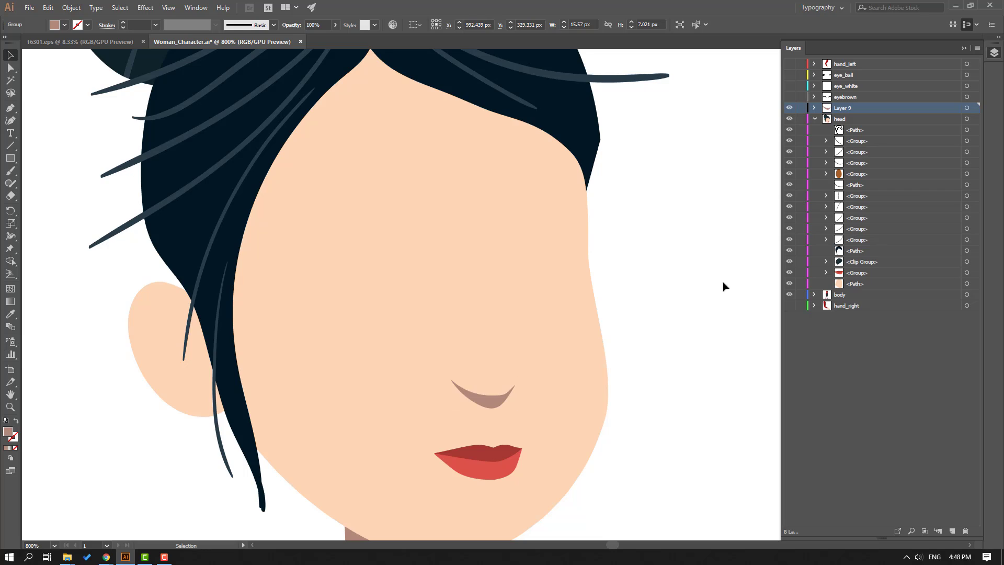
double_click(839, 108)
text(n)
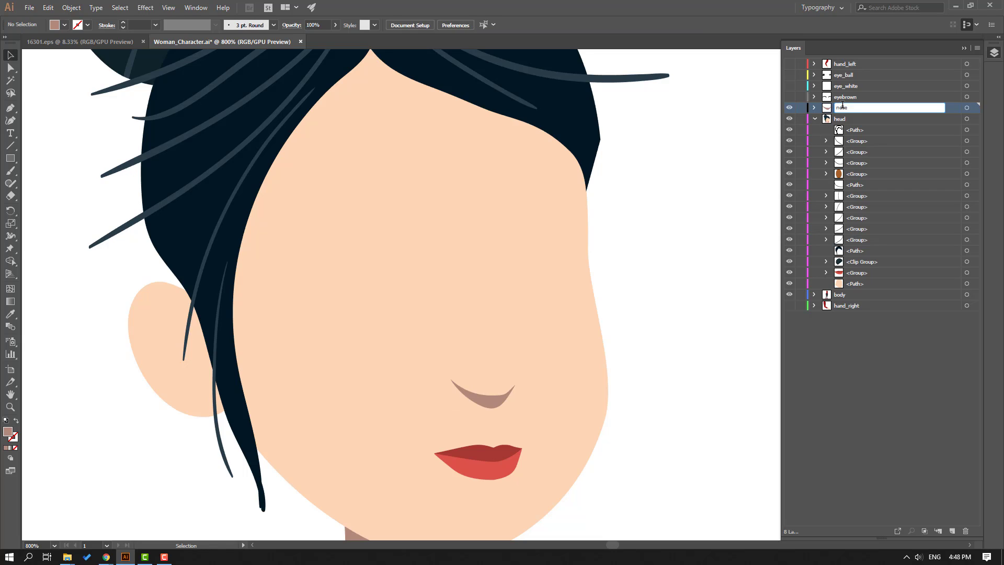
text(ose)
key(Return)
click(789, 108)
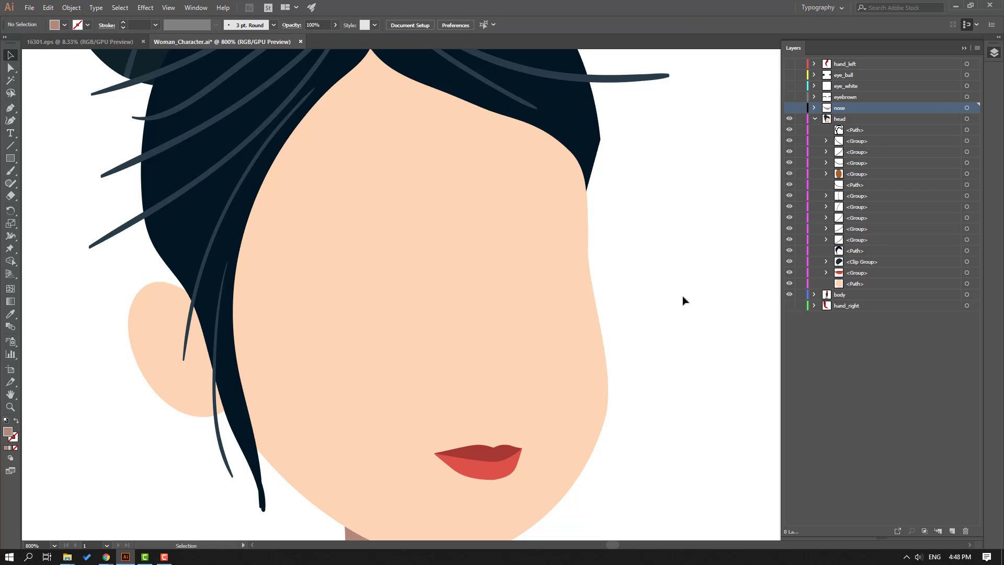
Move the lips from the head layer in place onto a new layer named lips and hide it
click(481, 457)
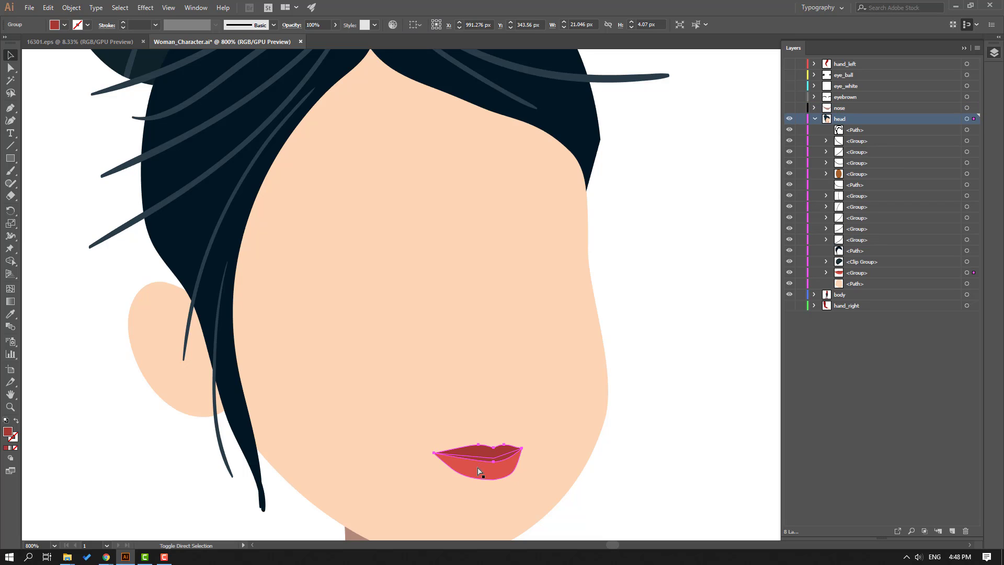
key(Delete)
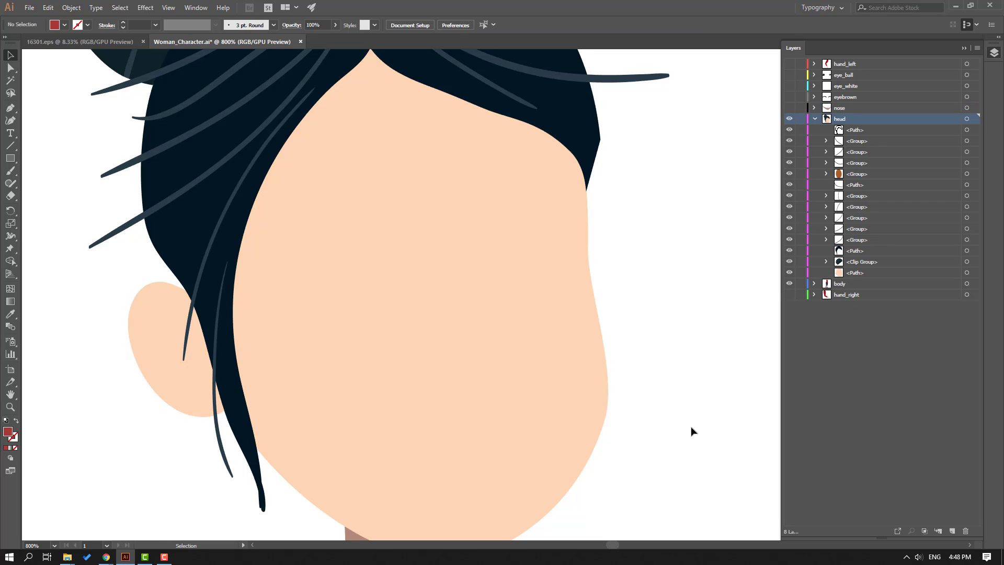
click(951, 531)
key(ctrl+f)
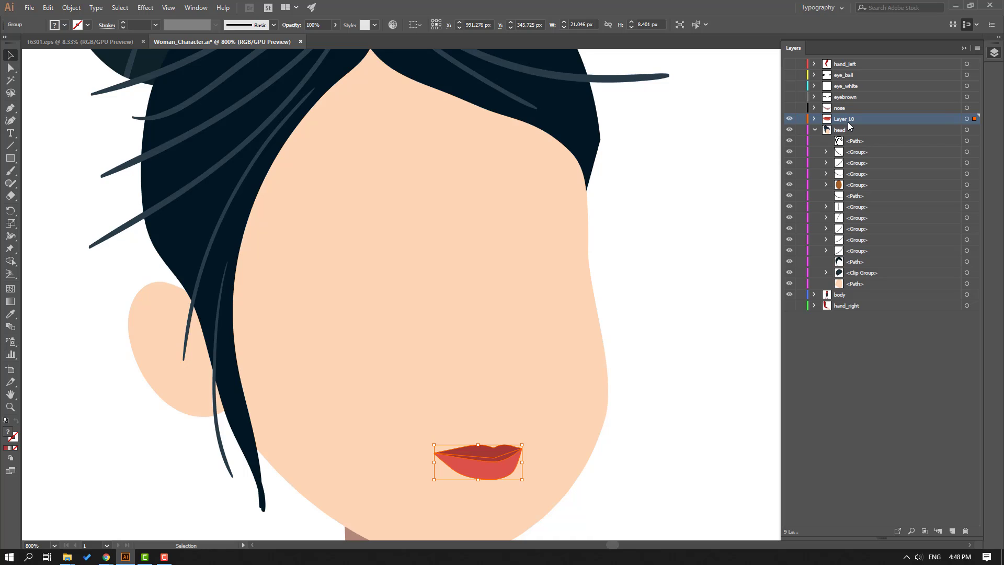
double_click(846, 119)
text(l)
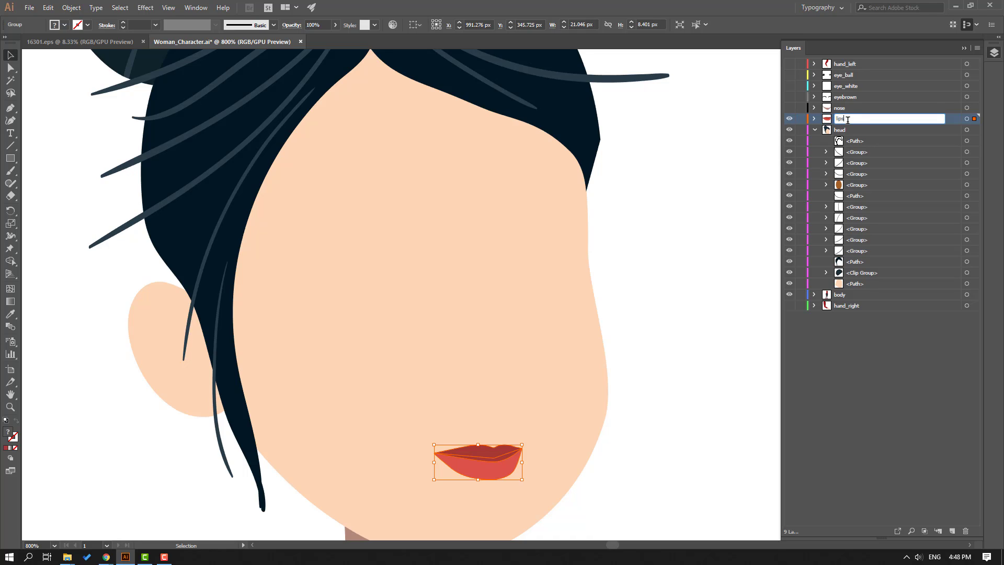
text(ips)
key(Return)
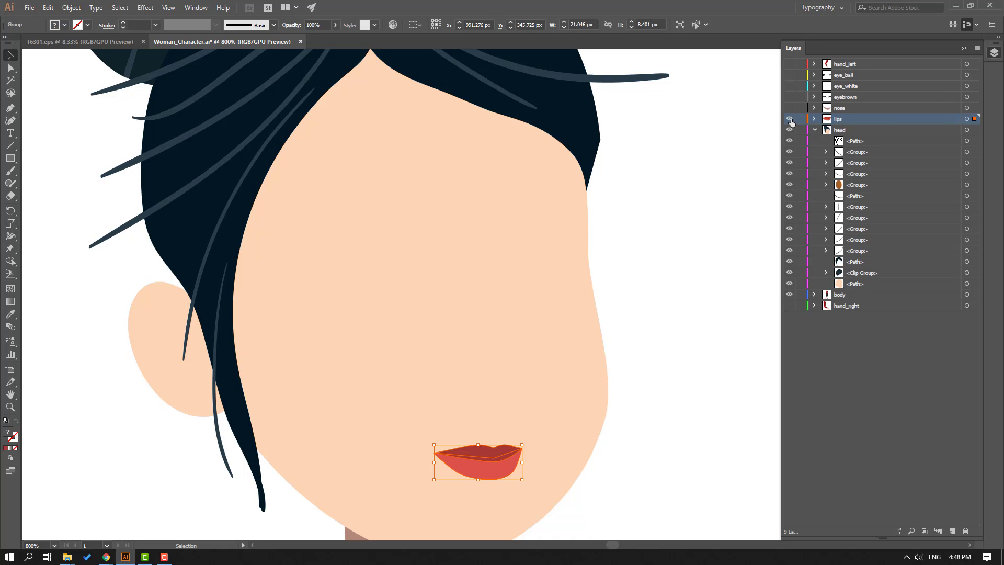
click(790, 119)
Save the file and collapse the head layer's contents
key(ctrl+minus)
key(ctrl+minus)
key(ctrl+minus)
key(ctrl+minus)
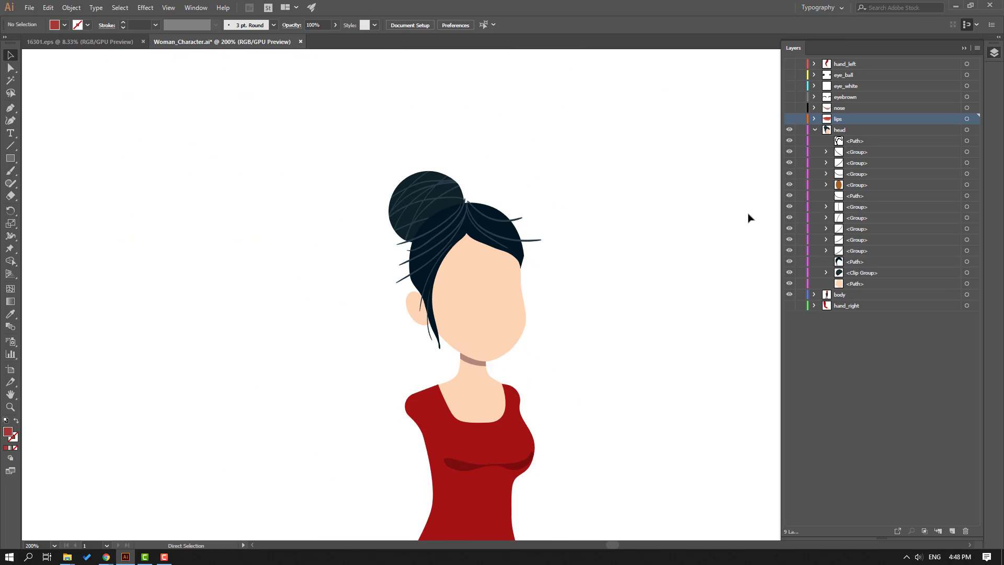
key(ctrl+s)
click(814, 130)
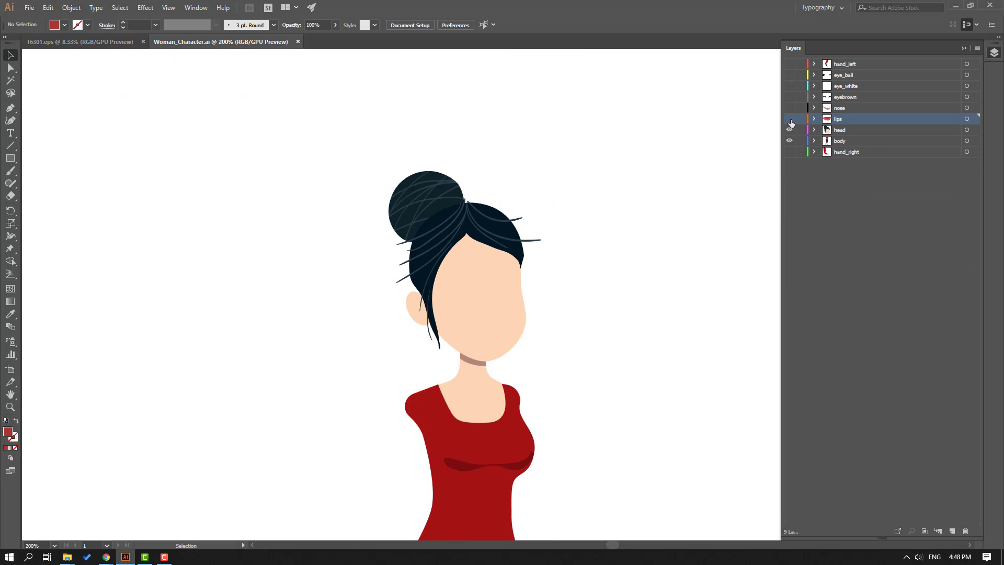
Make the hidden hand_left, eye_ball, eye_white, eyebrown, nose, lips and hand_right layers visible
click(790, 63)
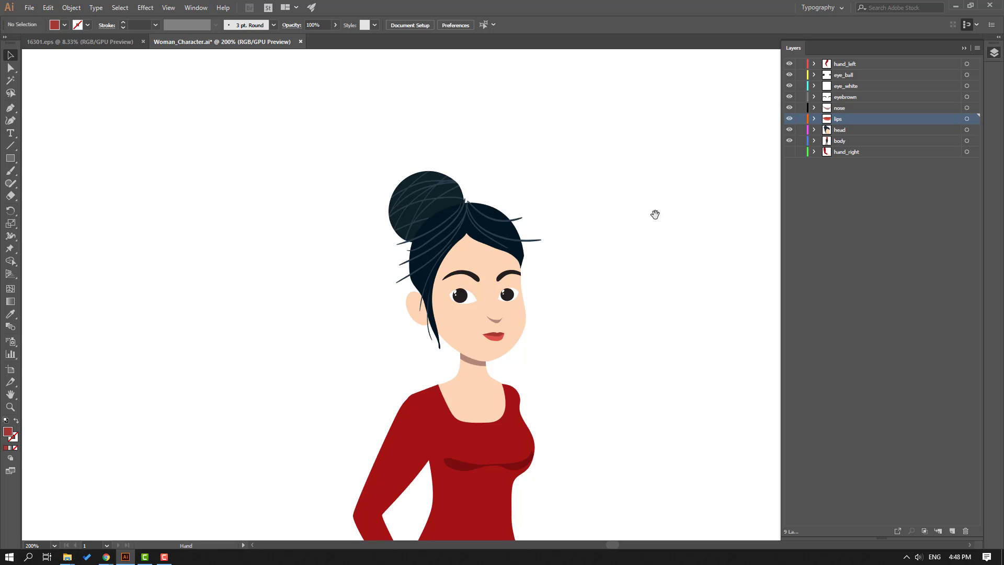
drag(654, 215, 649, 170)
drag(605, 249, 592, 166)
click(790, 161)
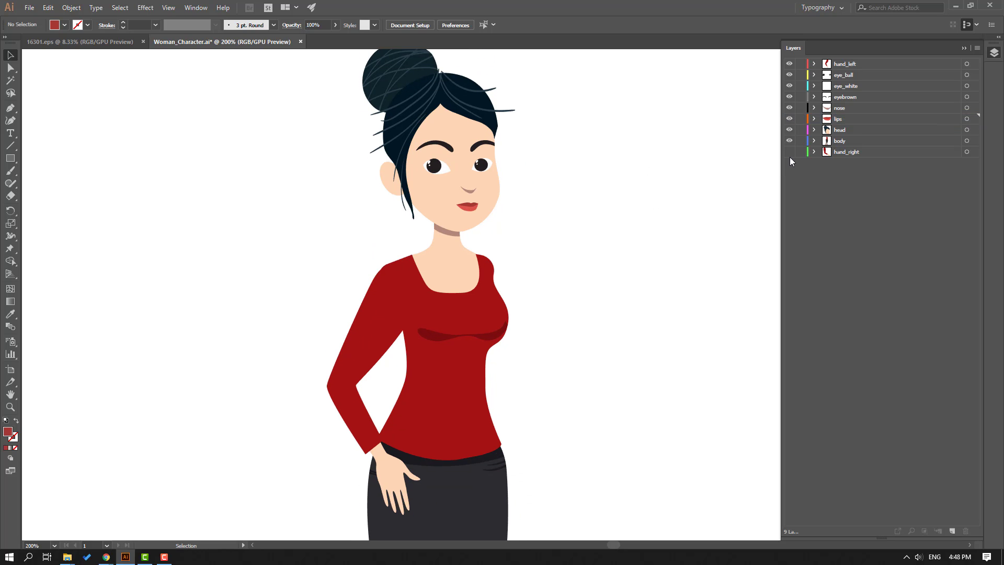
click(790, 152)
click(790, 153)
click(790, 152)
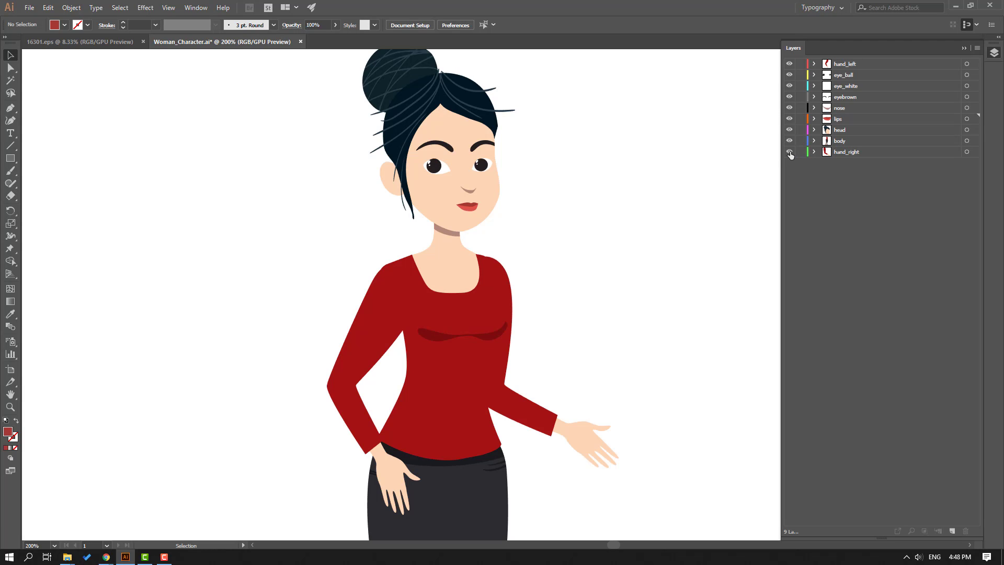
Hide the hand_right layer
click(790, 152)
scroll(578, 327, down, 5)
drag(742, 85, 703, 216)
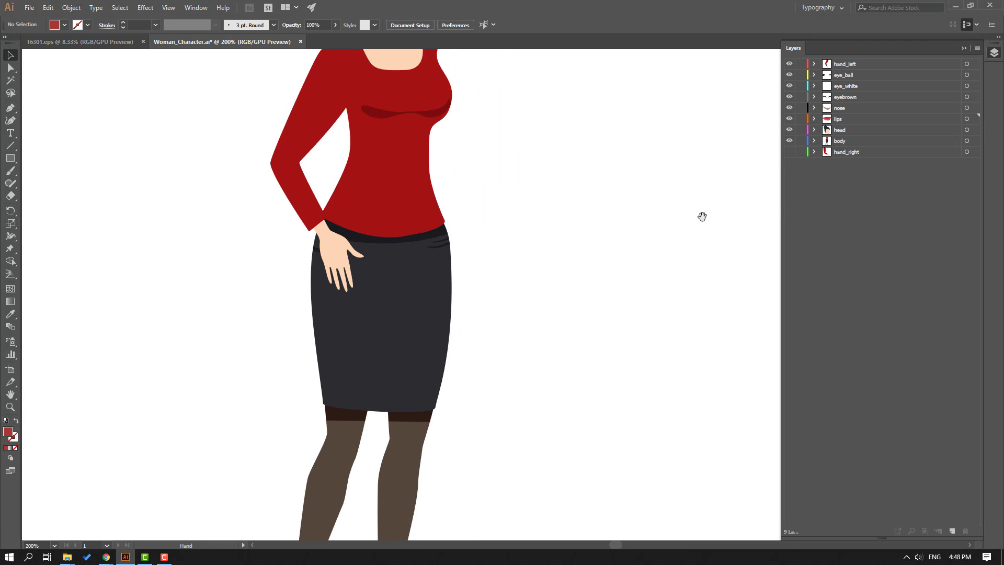
Move the loose path at the top of the body layer into the red shirt group
click(814, 141)
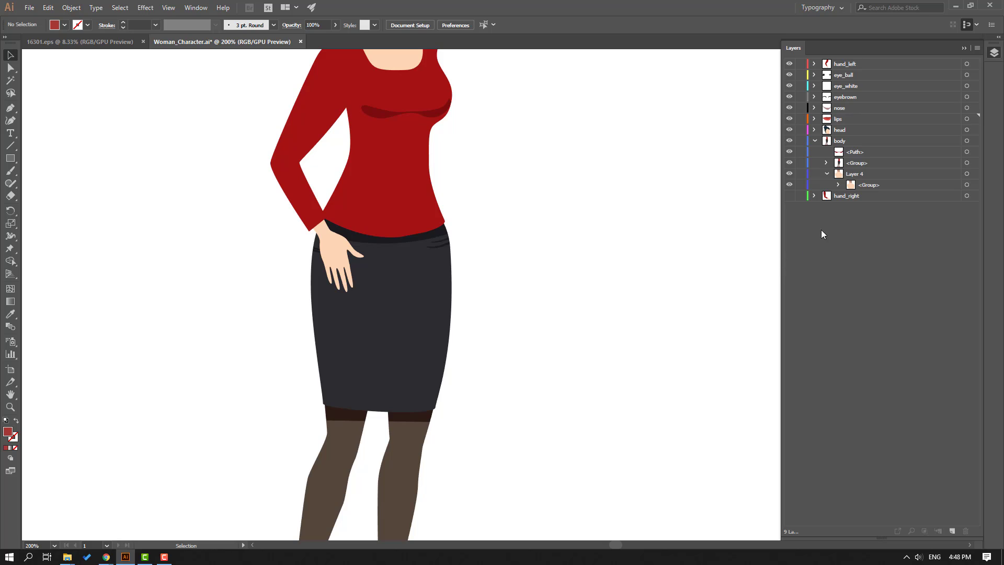
click(827, 174)
click(825, 163)
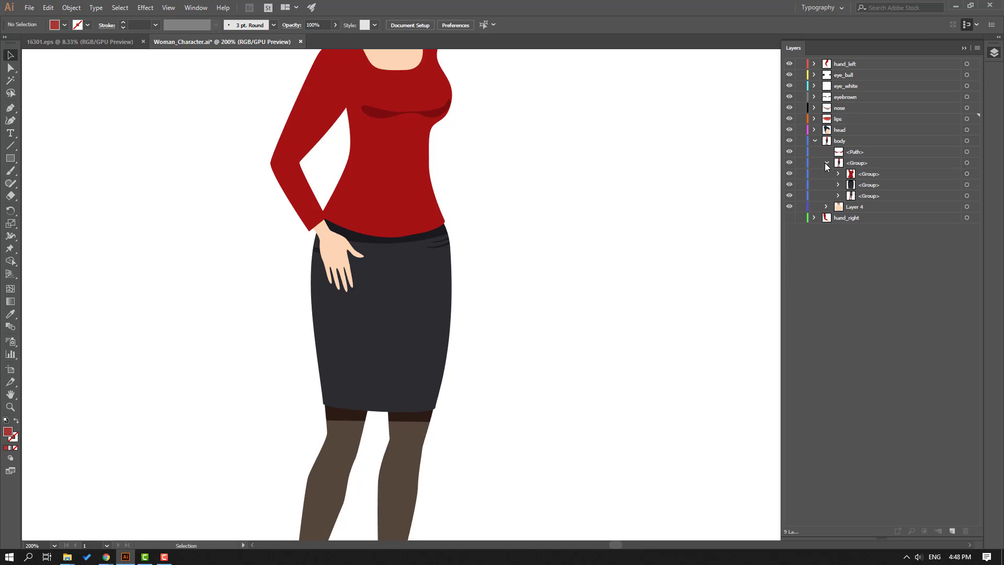
click(855, 157)
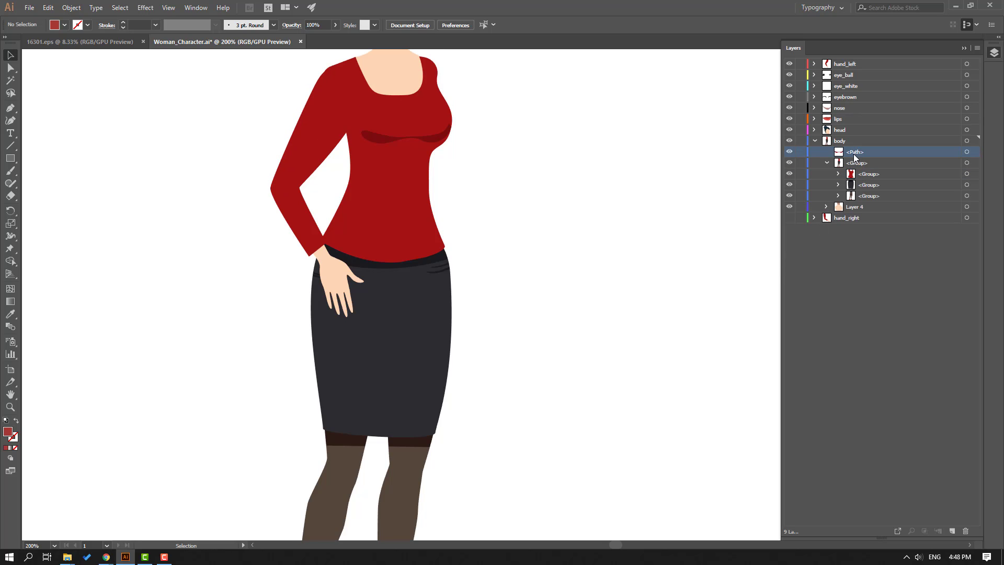
drag(854, 154, 865, 175)
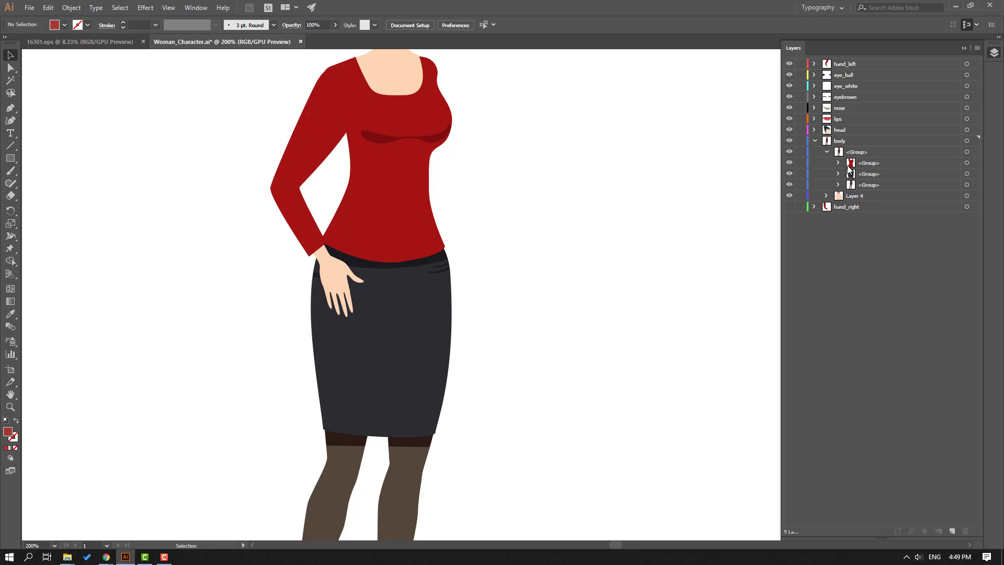
Move the red shirt group onto a new layer above the body layer and name the new layer body
click(953, 532)
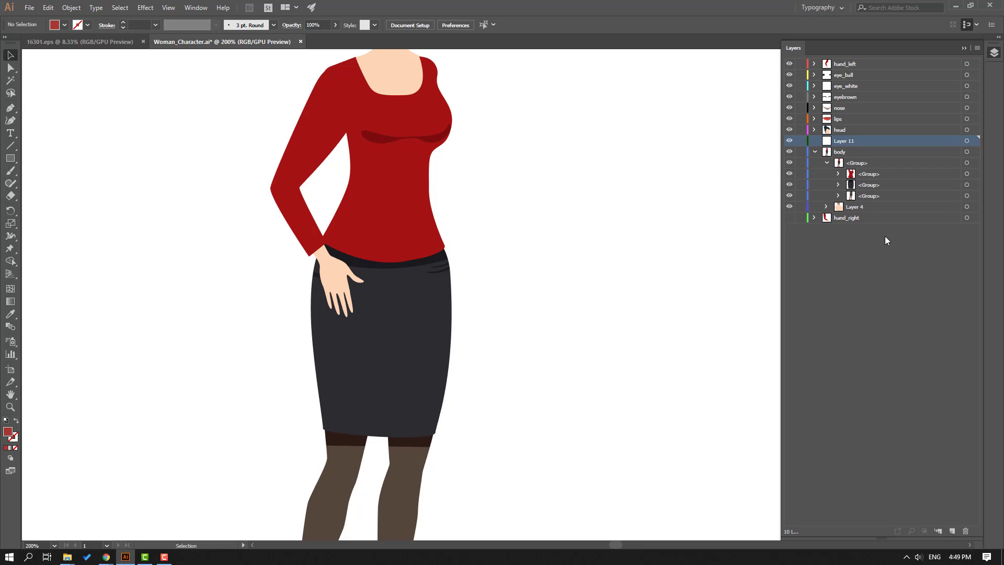
click(868, 174)
drag(860, 174, 846, 141)
scroll(641, 221, up, 3)
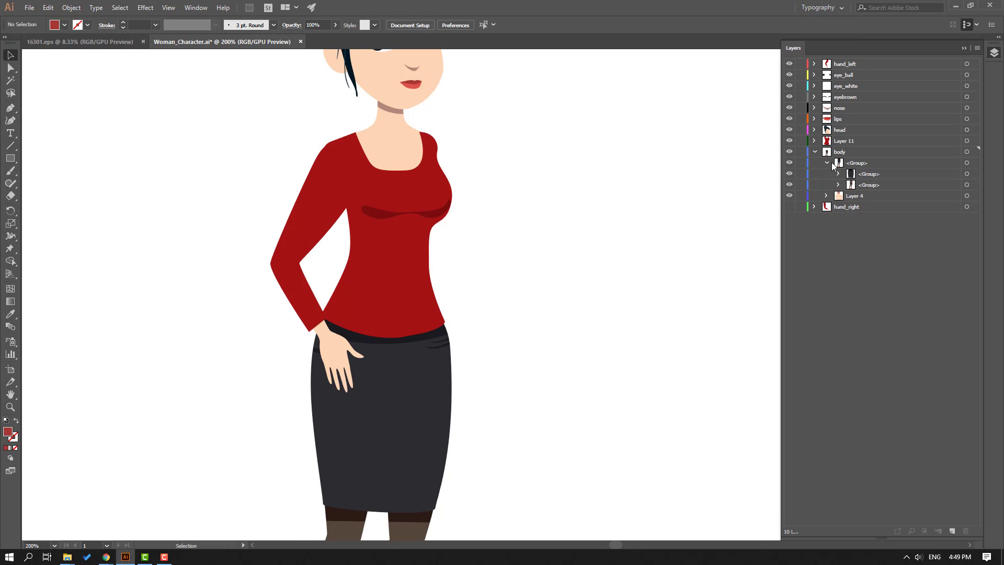
click(789, 141)
click(789, 141)
double_click(841, 139)
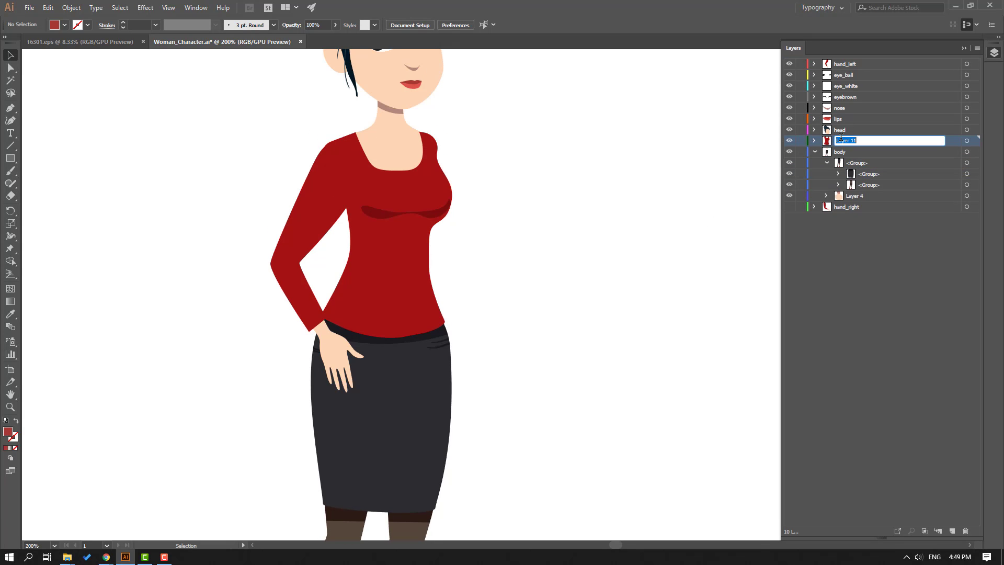
text(body)
key(Return)
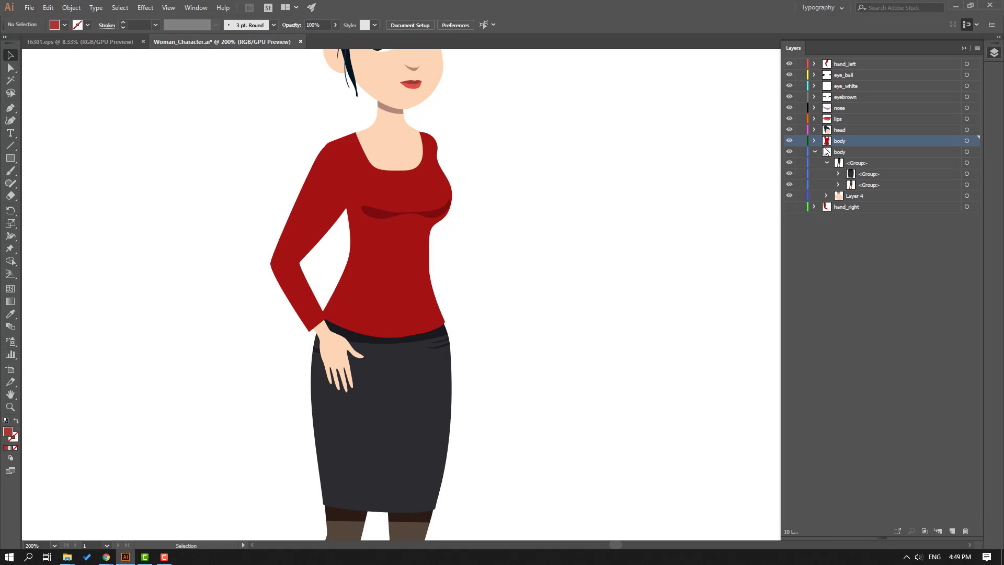
Collapse the original body layer holding the skirt and legs and rename it as foots
click(814, 152)
double_click(838, 151)
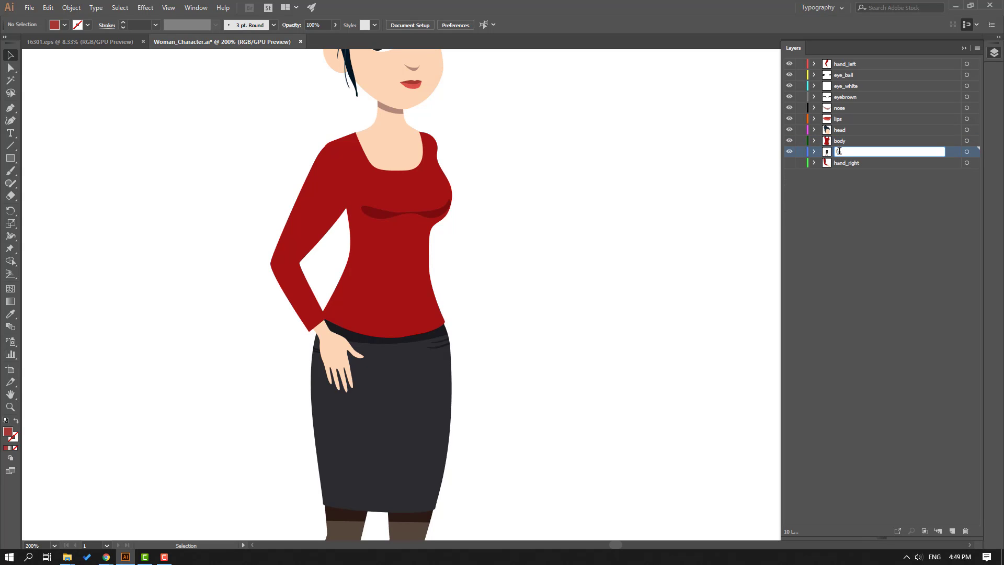
text(foots)
key(Return)
Toggle the foots layer's visibility to check which parts of the character it contains
click(789, 153)
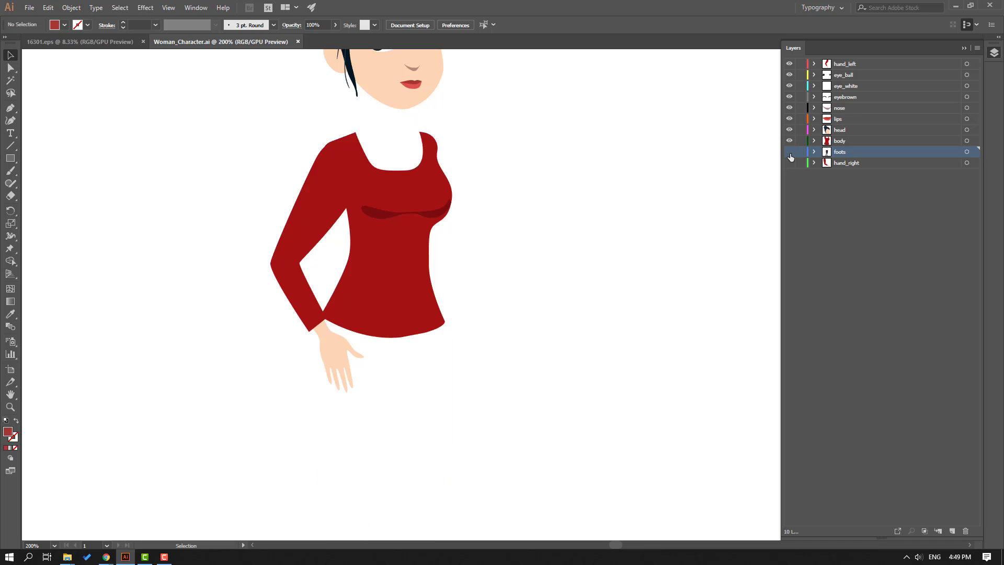
click(789, 152)
click(790, 152)
click(790, 152)
click(789, 152)
click(790, 152)
Move the Layer 4 sublayer with the neck skin from the foots layer into the body layer
click(813, 152)
click(827, 163)
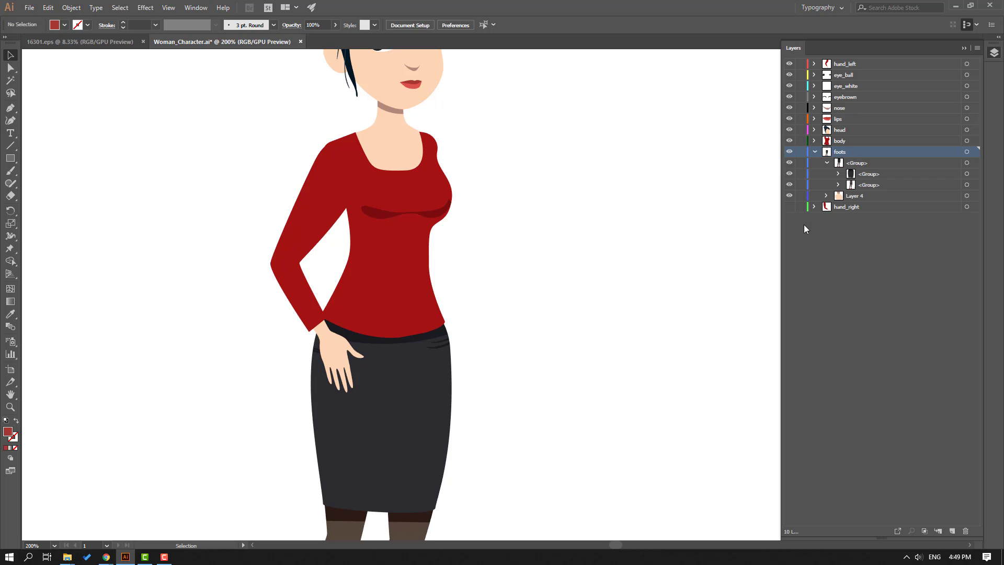
click(854, 197)
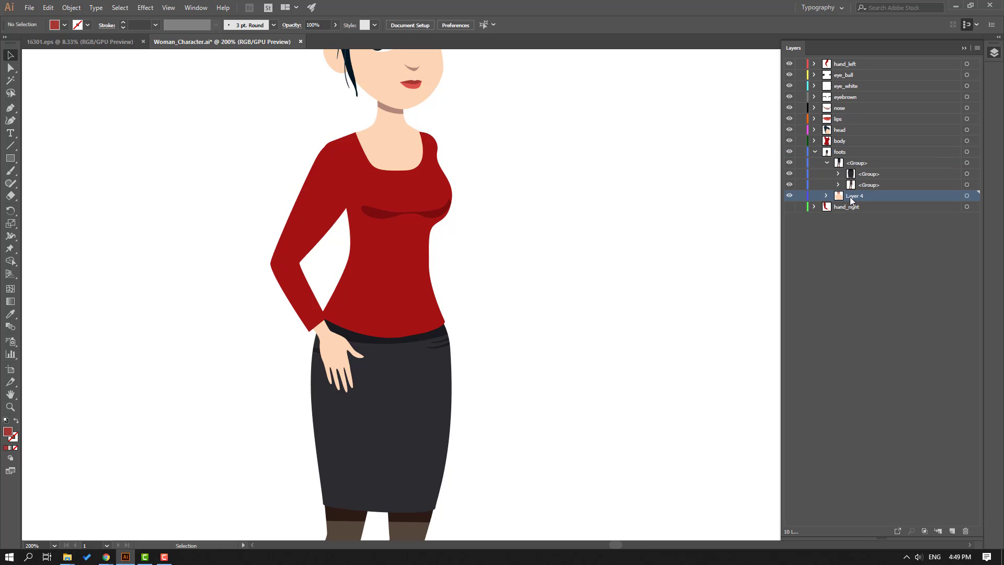
drag(851, 200, 847, 141)
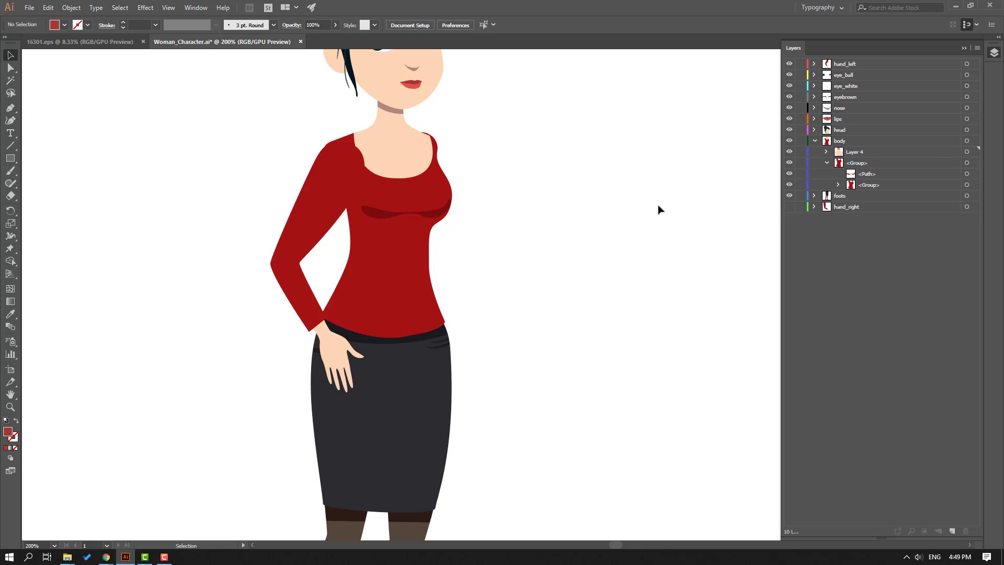
Move the neck skin group from Layer 4 beneath the shirt inside the body layer's group and collapse the layer
click(826, 152)
click(860, 163)
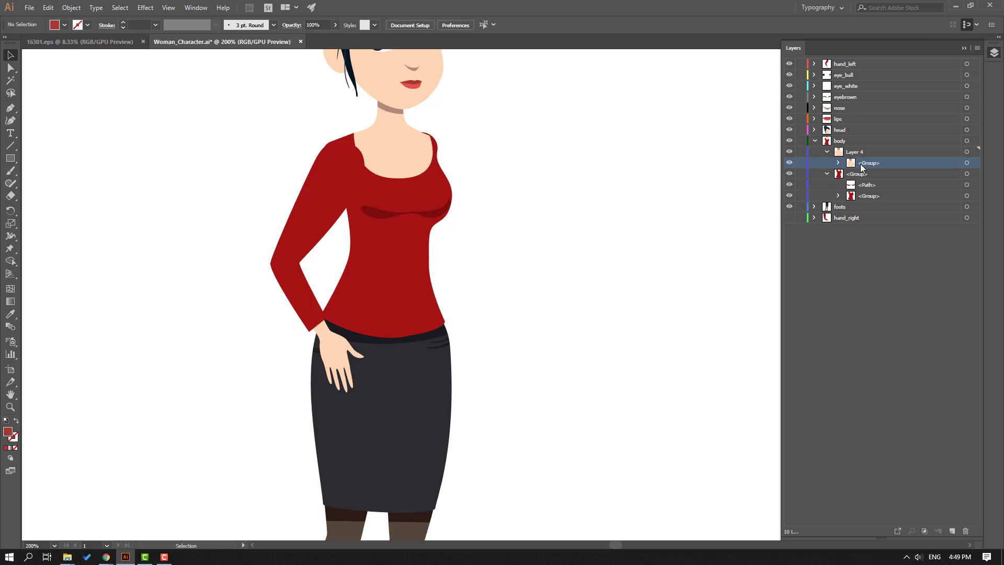
drag(869, 180, 871, 199)
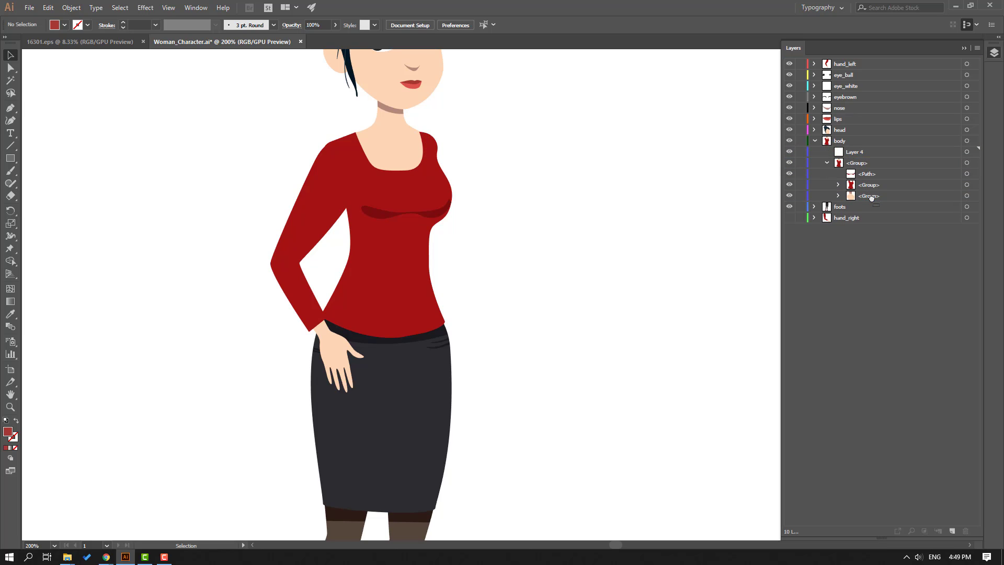
click(815, 141)
Make the hand_right layer visible with the artwork viewed at 100%
scroll(593, 209, up, 5)
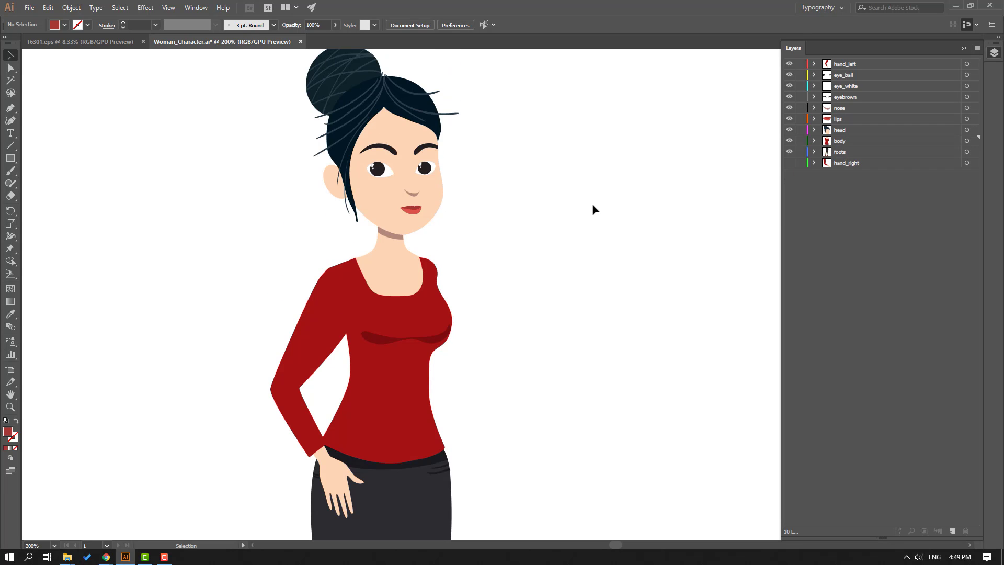
key(ctrl+1)
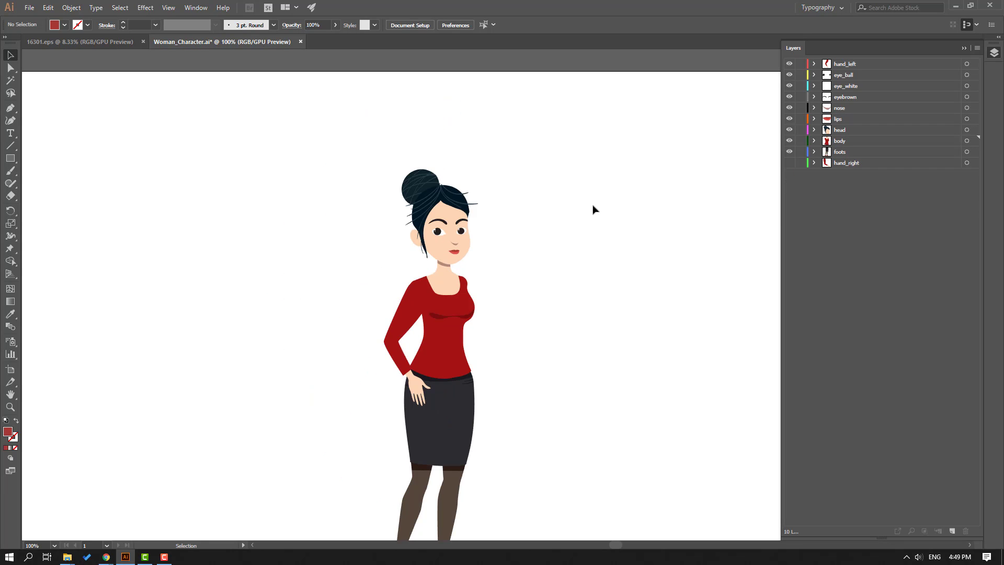
click(791, 163)
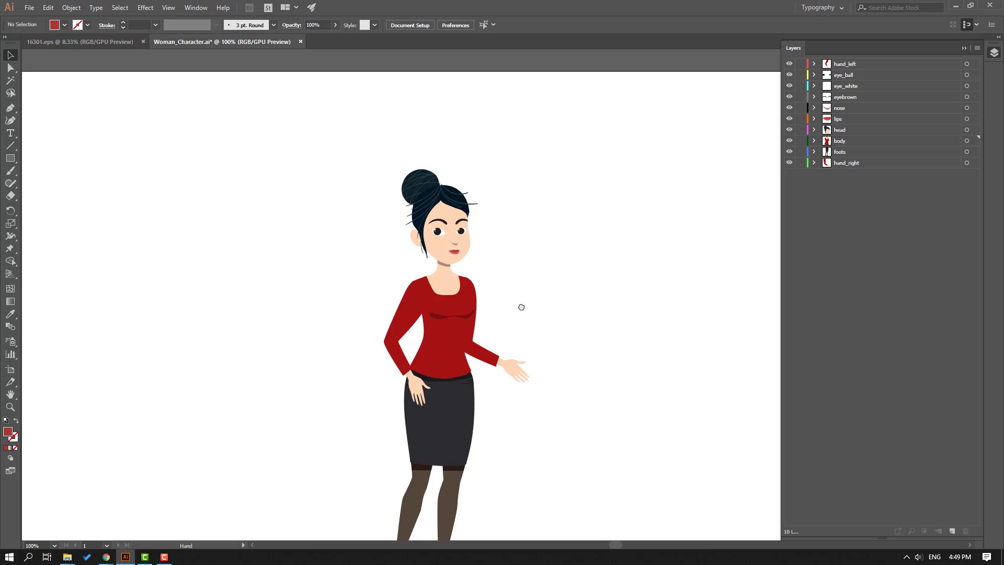
drag(520, 307, 513, 274)
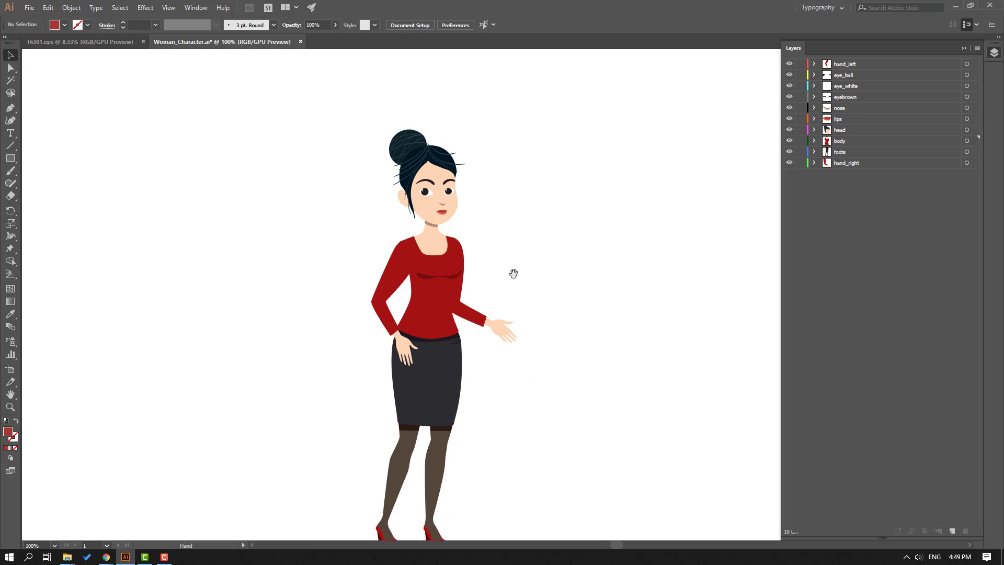
Toggle the visibility of the layers from hand_right up to hand_left to check the separated character parts
click(789, 162)
click(788, 161)
click(789, 153)
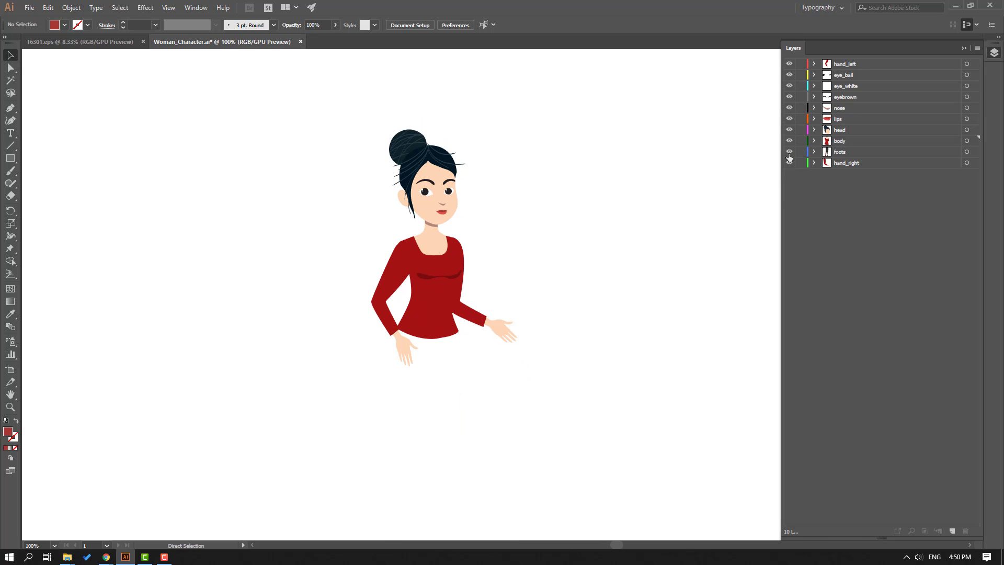
click(789, 152)
click(788, 140)
click(789, 139)
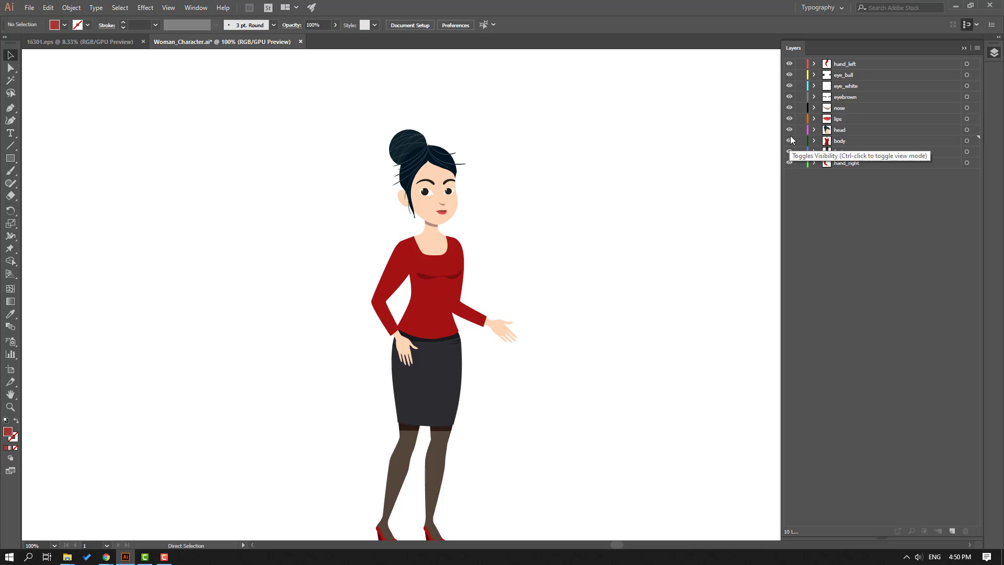
click(790, 131)
click(789, 130)
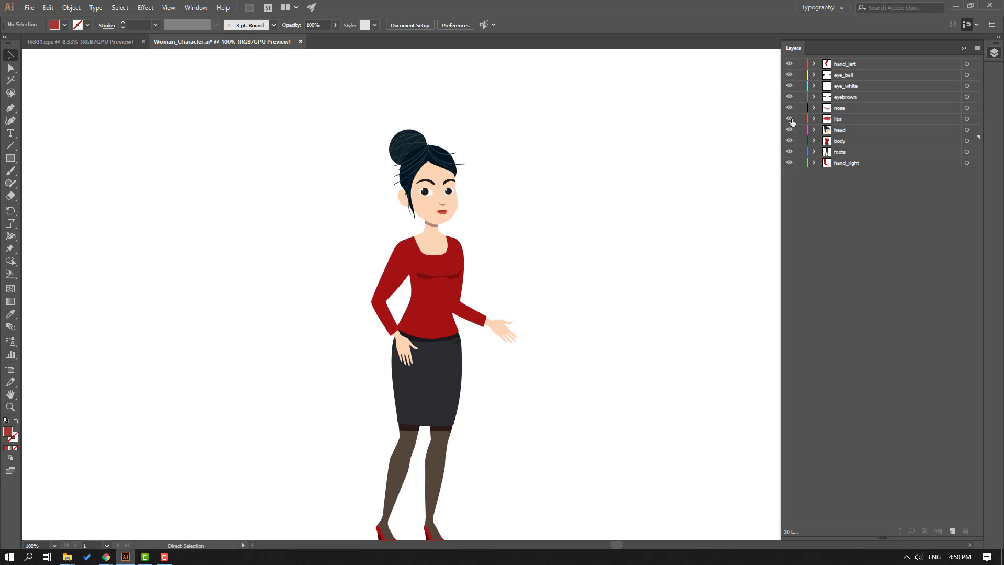
click(789, 120)
click(790, 108)
click(791, 95)
click(791, 94)
click(789, 75)
click(789, 75)
click(789, 64)
click(789, 64)
Move the hand_left layer between the head and body layers and save the file
drag(838, 68, 846, 133)
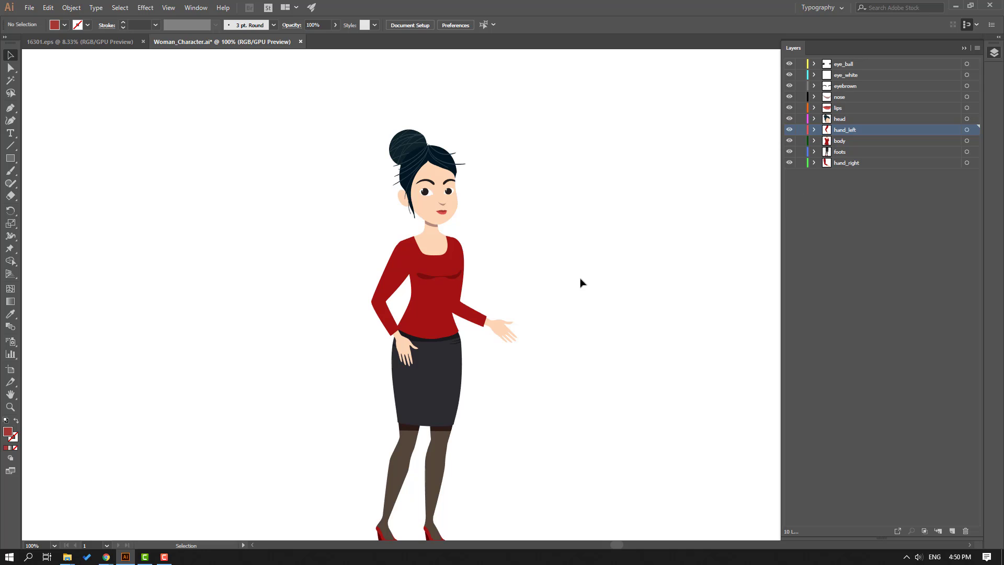
key(ctrl+s)
key(ctrl+minus)
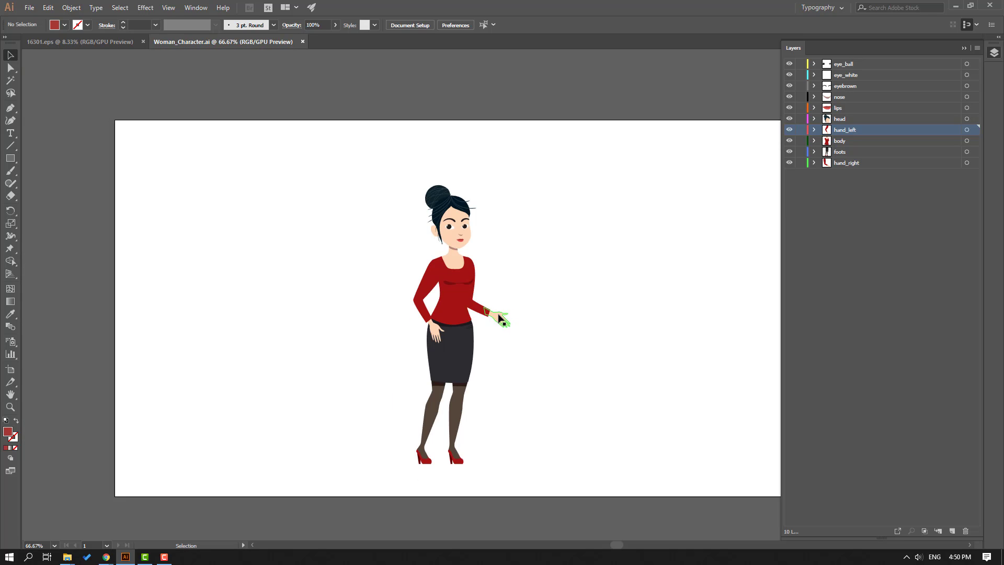